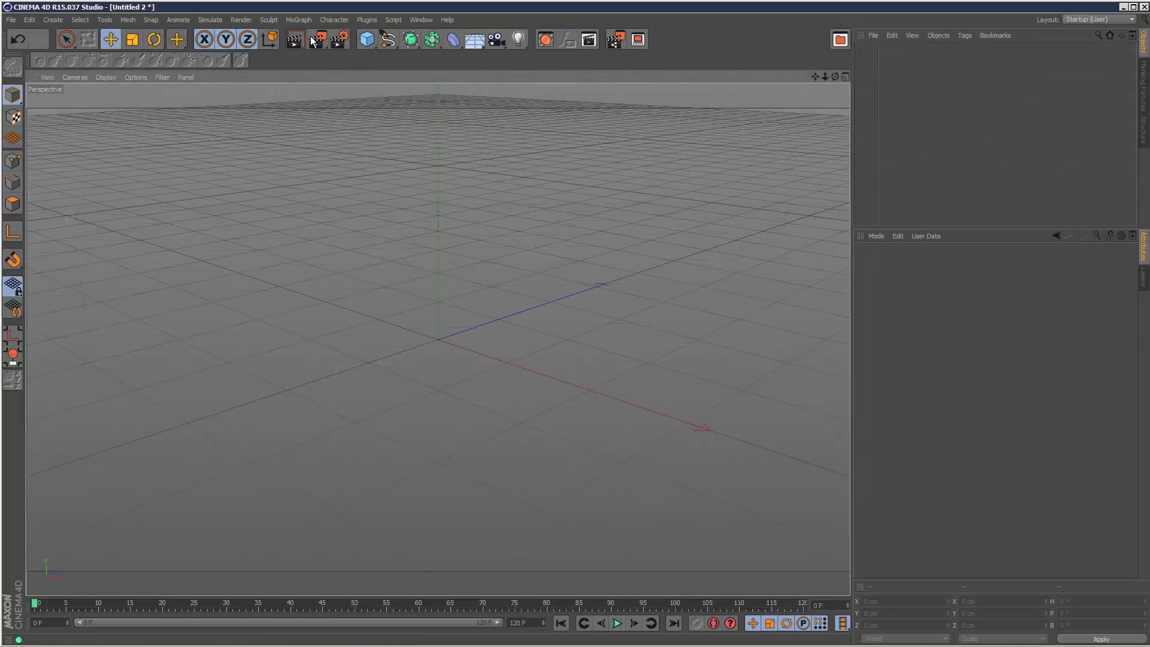
# Add a MoText object reading 'QuickVFX'.
pyautogui.click(298, 20)
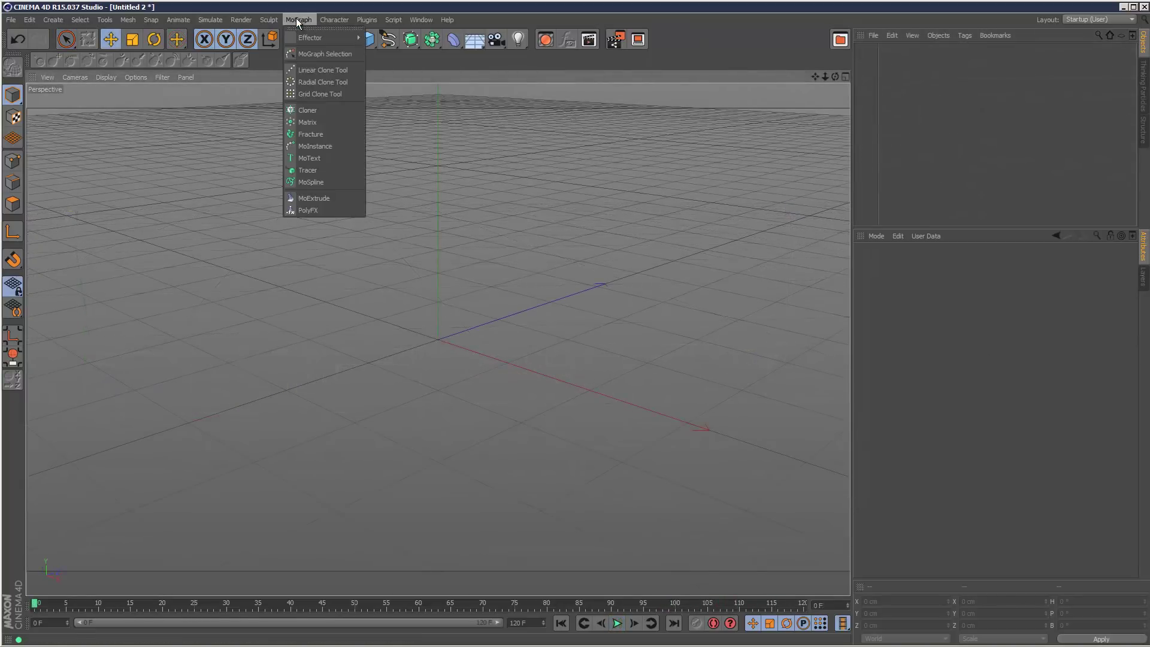
pyautogui.click(322, 158)
pyautogui.moveTo(834, 77); pyautogui.dragTo(778, 197)
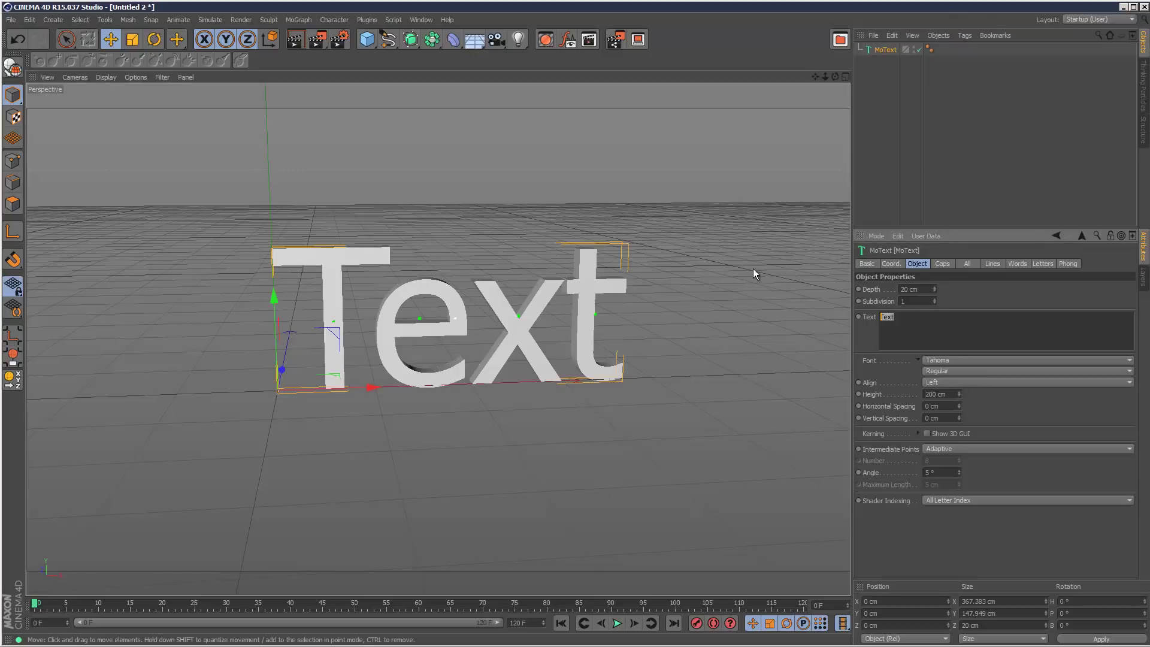
pyautogui.write('QuickVFX')
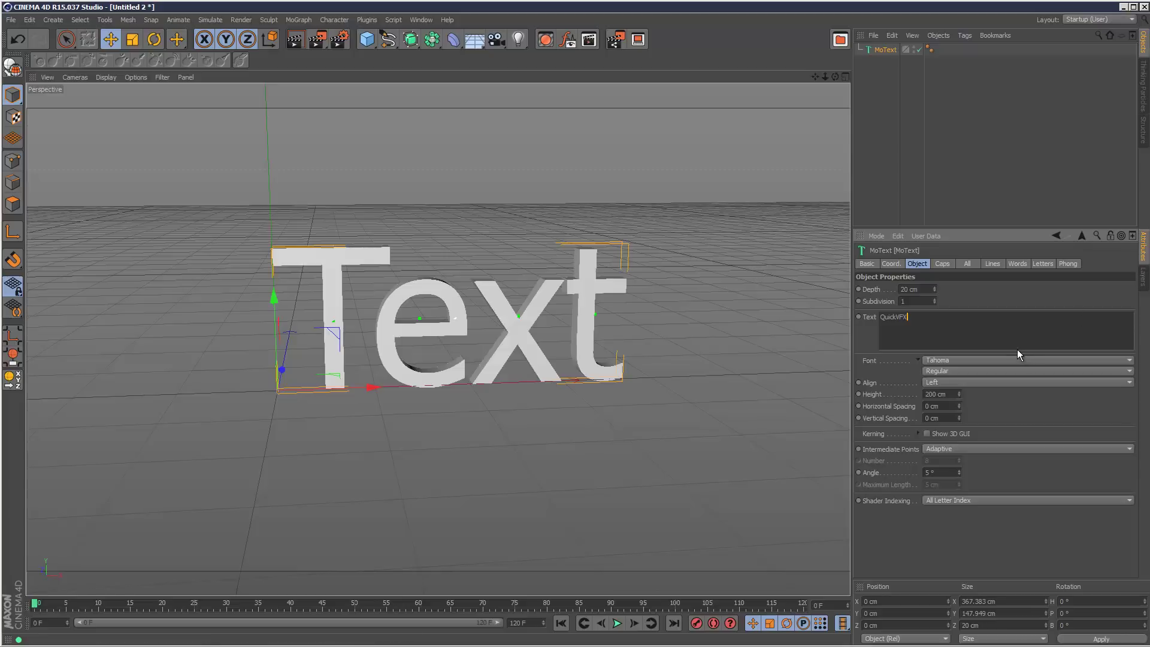
# Set the font to Terminator Real NFI and frame the whole text in view.
pyautogui.click(1011, 358)
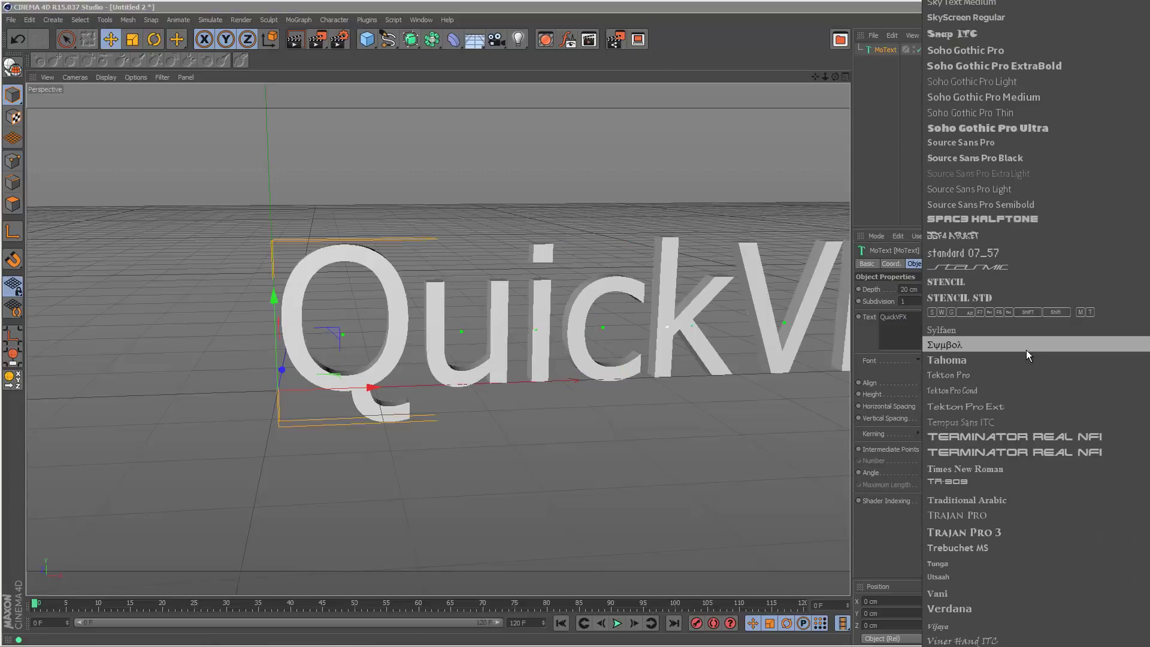
pyautogui.click(1016, 437)
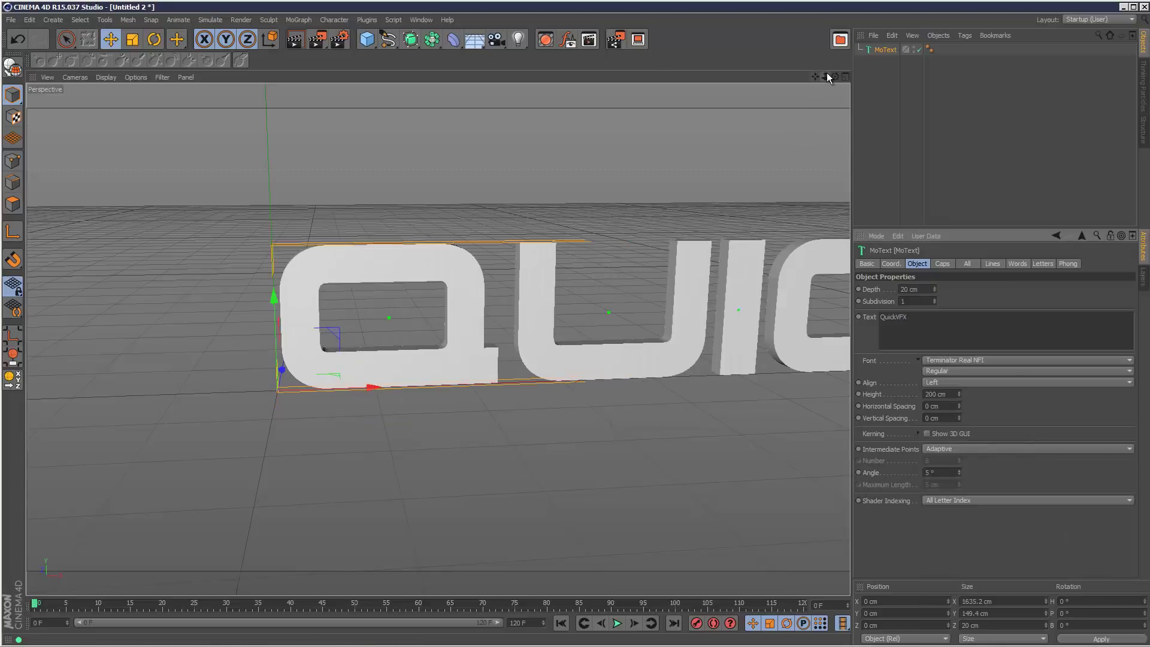
pyautogui.moveTo(825, 76); pyautogui.dragTo(540, 303)
pyautogui.moveTo(813, 73); pyautogui.dragTo(540, 297)
pyautogui.click(866, 84)
# Add a cube and raise it above the text.
pyautogui.click(885, 50)
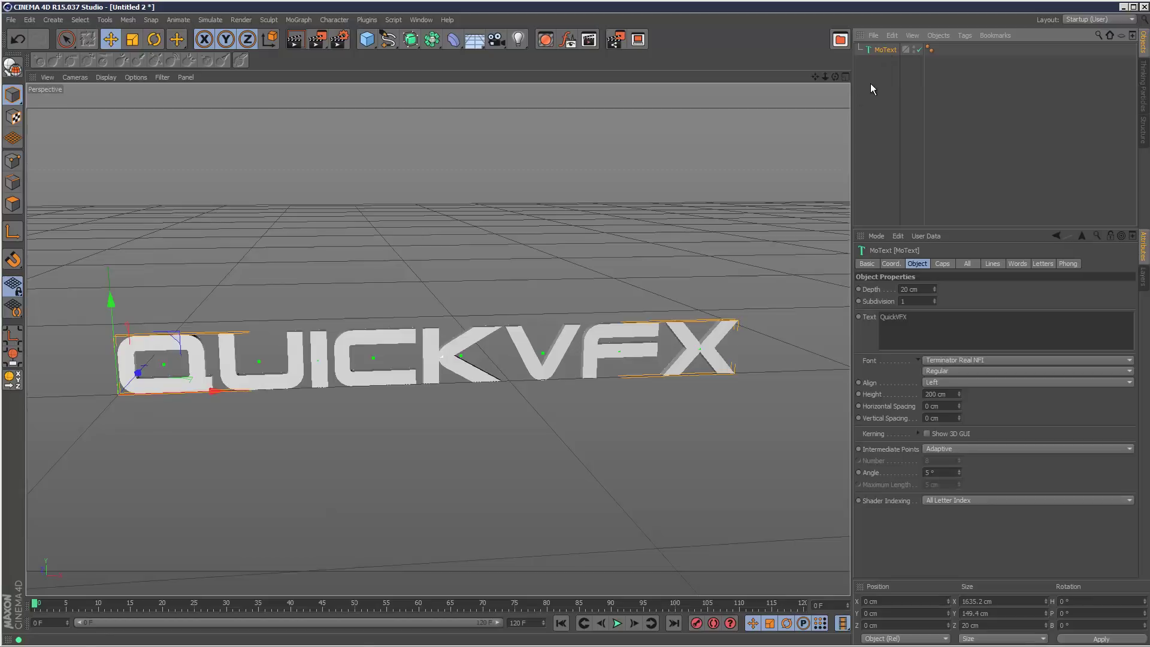
pyautogui.moveTo(370, 45); pyautogui.dragTo(481, 60)
pyautogui.moveTo(112, 329); pyautogui.dragTo(95, 144)
# Resize the cube to 22 cm on X, Y and Z.
pyautogui.click(921, 288)
pyautogui.click(922, 288)
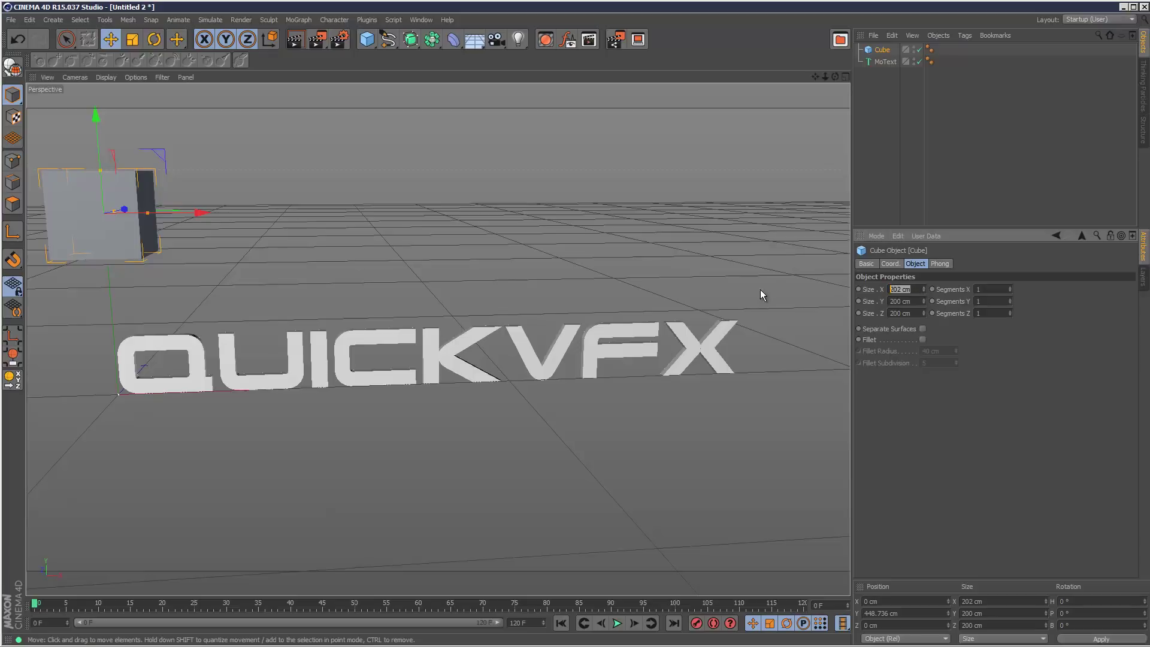
pyautogui.click(901, 289)
pyautogui.write('22')
pyautogui.press('Tab')
pyautogui.write('22')
pyautogui.press('Tab')
pyautogui.write('22')
pyautogui.press('Return')
# Switch the viewport to Constant Shading.
pyautogui.click(78, 77)
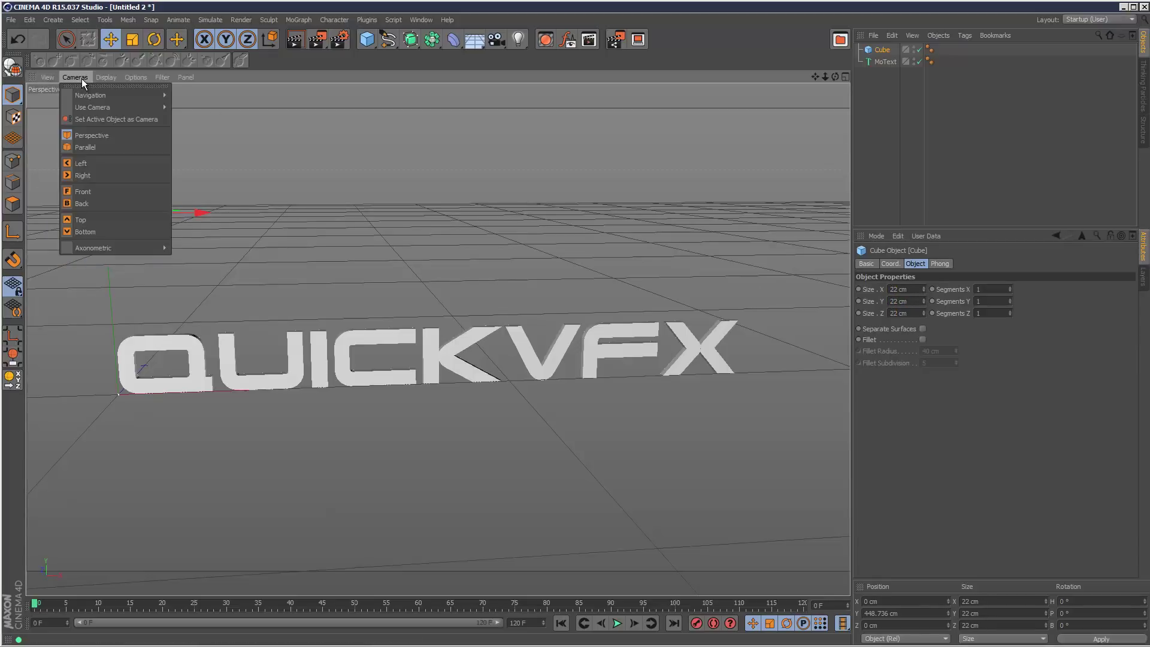
pyautogui.click(86, 74)
pyautogui.click(87, 77)
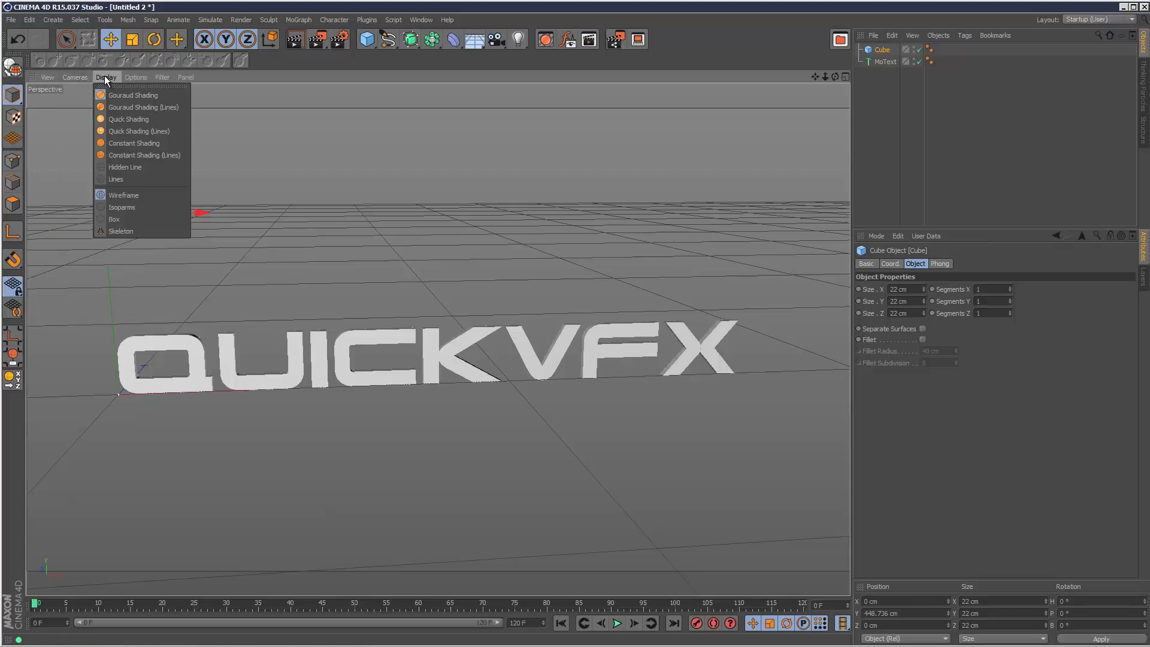
pyautogui.click(134, 161)
# Rename the cube to CubeLeft.
pyautogui.click(964, 161)
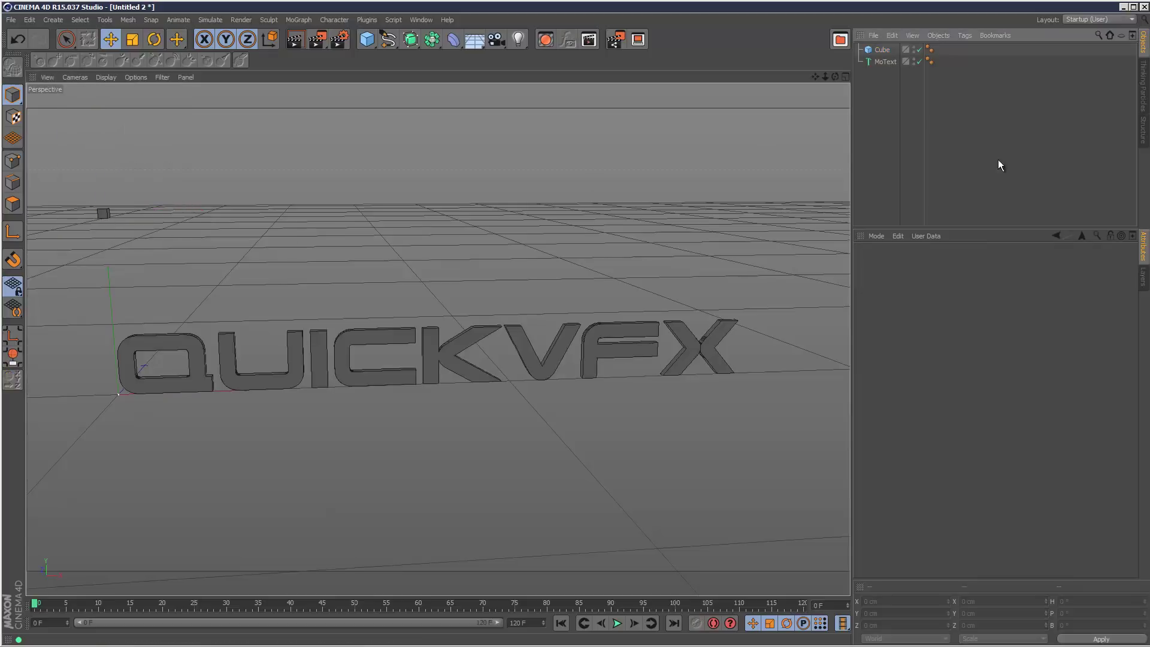
pyautogui.doubleClick(884, 49)
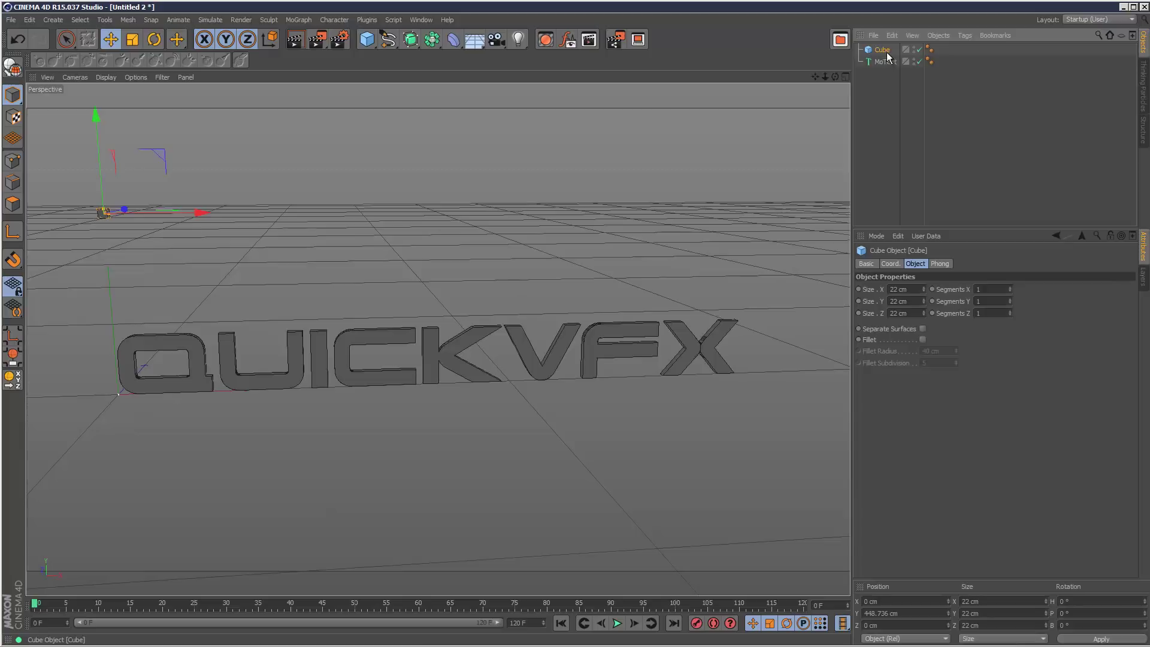
pyautogui.write('Left')
pyautogui.press('Return')
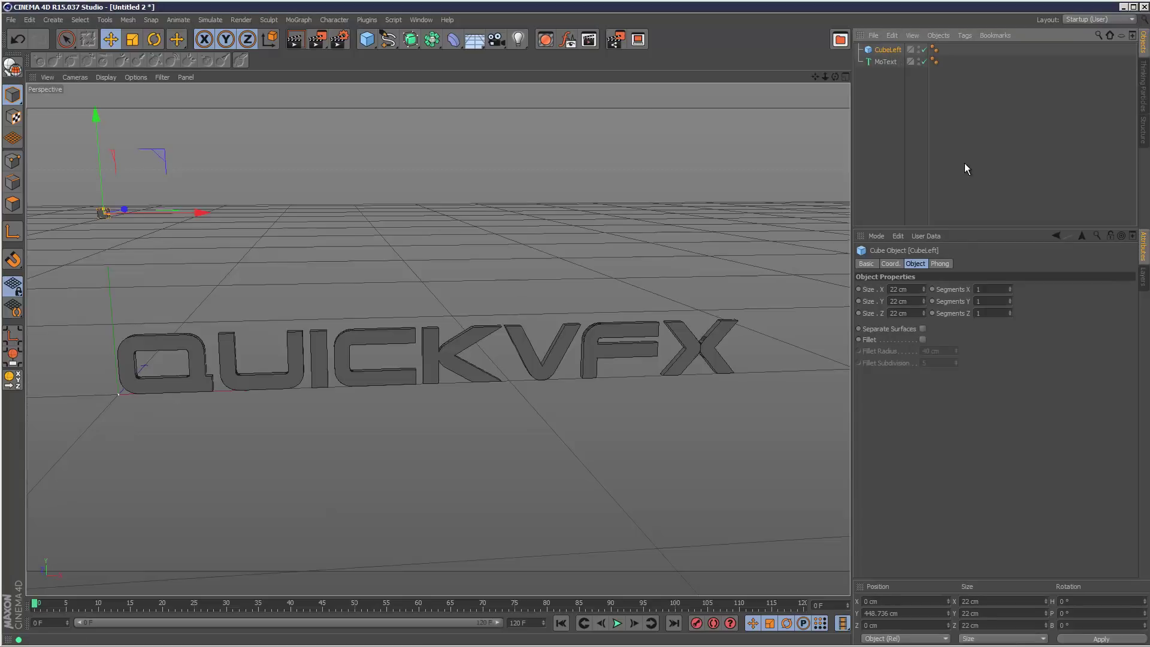
# Duplicate it as CubeRight and move it above the right end of the text.
pyautogui.keyDown('ctrl'); pyautogui.moveTo(893, 54); pyautogui.dragTo(970, 63); pyautogui.keyUp('ctrl')
pyautogui.doubleClick(895, 62)
pyautogui.write('Right')
pyautogui.press('Return')
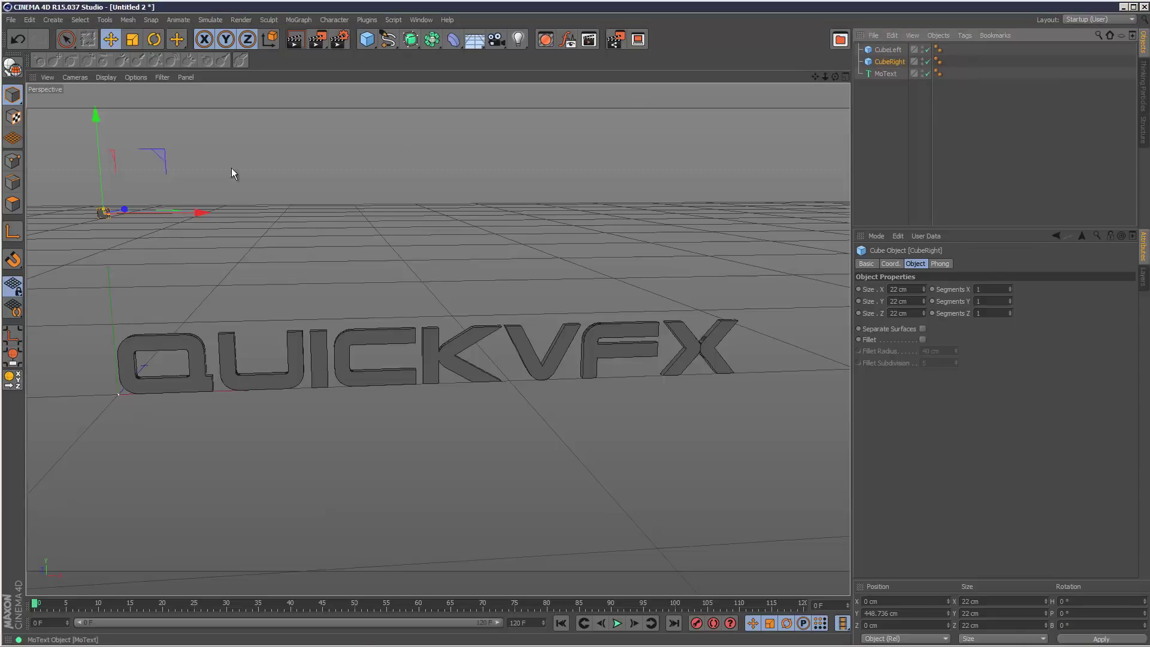
pyautogui.moveTo(189, 211); pyautogui.dragTo(820, 224)
pyautogui.click(990, 144)
pyautogui.click(734, 208)
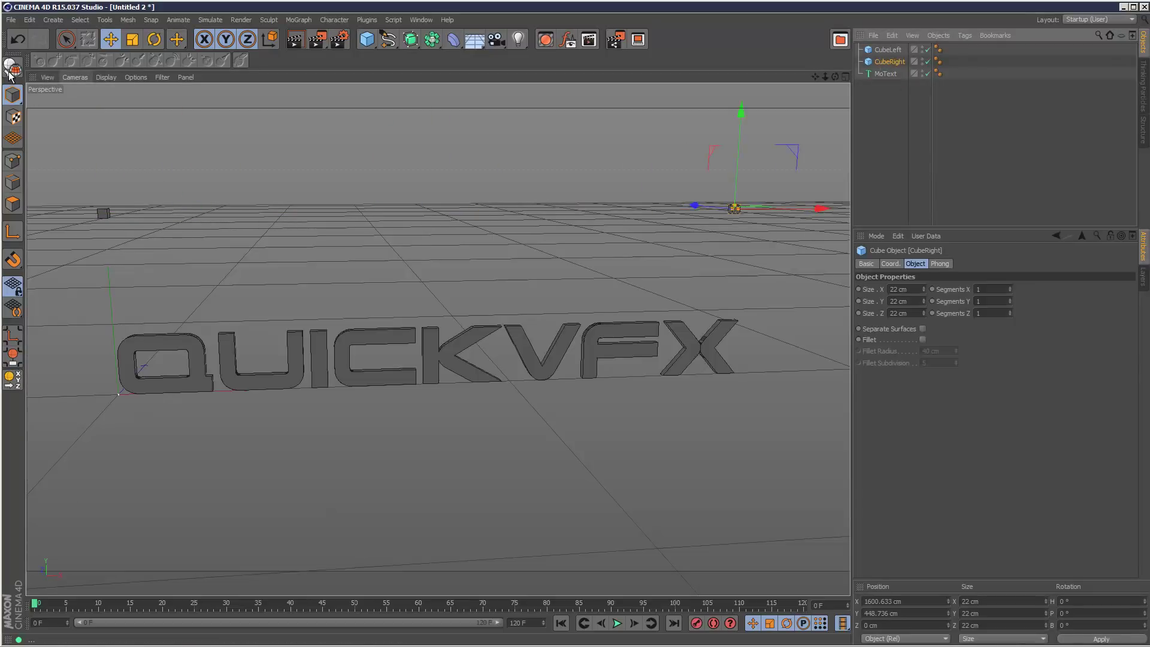
# Make both CubeRight and CubeLeft editable polygon objects.
pyautogui.click(12, 67)
pyautogui.click(888, 49)
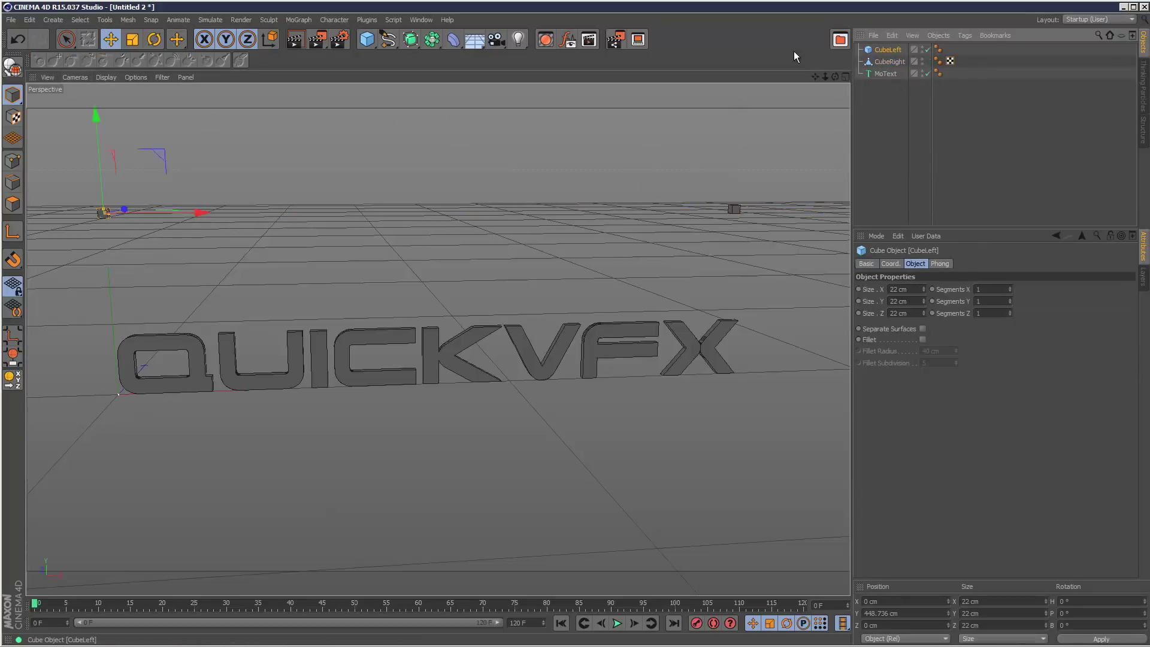
pyautogui.click(12, 68)
pyautogui.click(1011, 179)
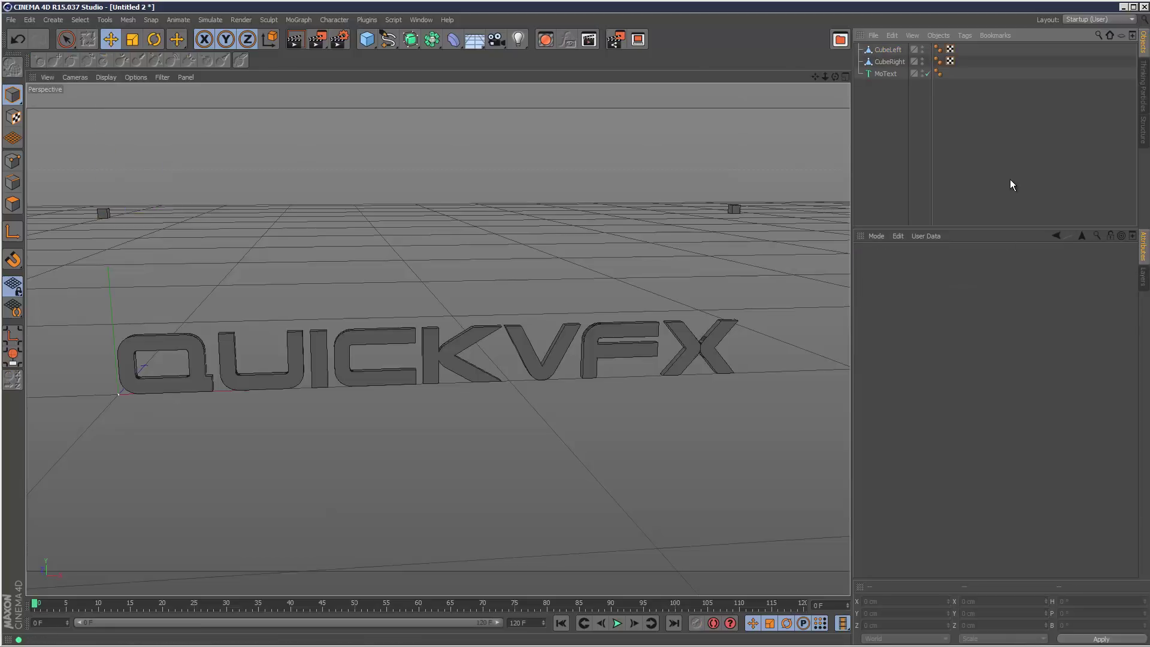
# Maximise the Front view and frame all objects.
pyautogui.click(846, 77)
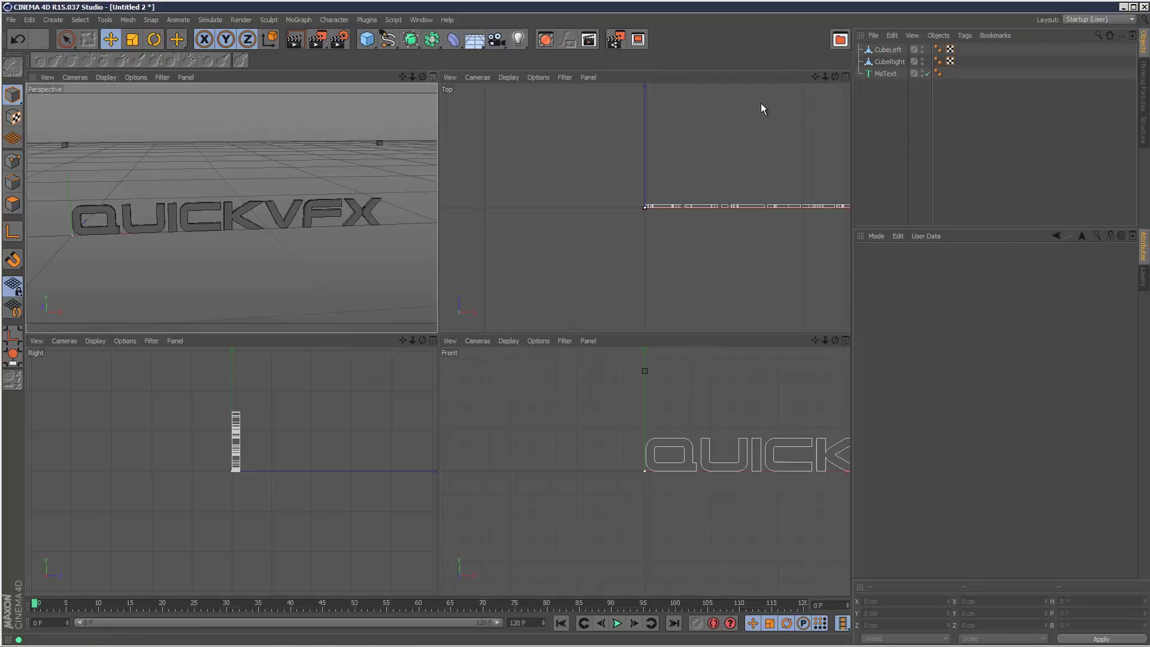
pyautogui.click(845, 340)
pyautogui.scroll(-2, 538, 303)
pyautogui.press('h')
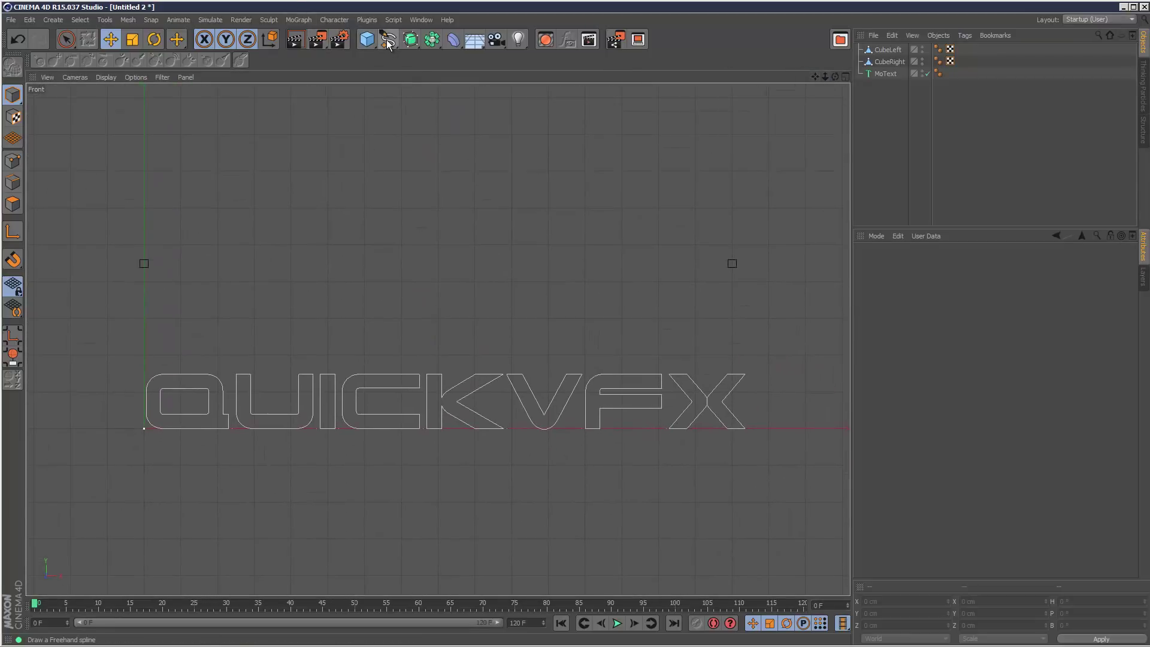
# Draw a two-point linear spline from the left cube to the Q, named SplineLeft.
pyautogui.moveTo(388, 43); pyautogui.dragTo(426, 78)
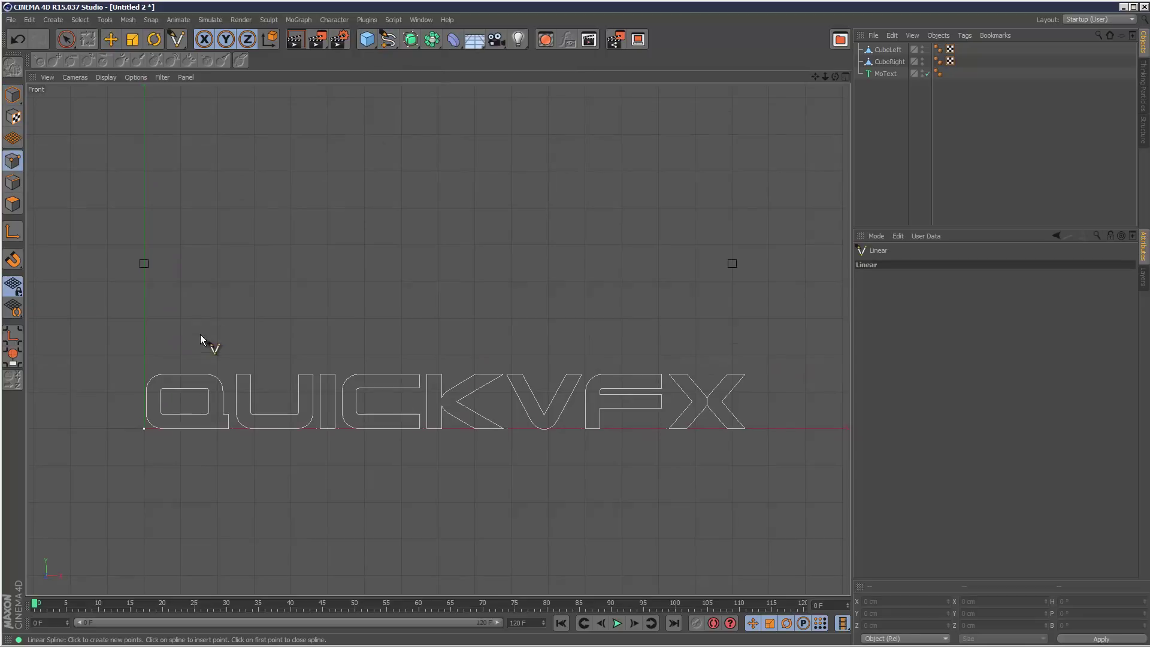
pyautogui.click(144, 263)
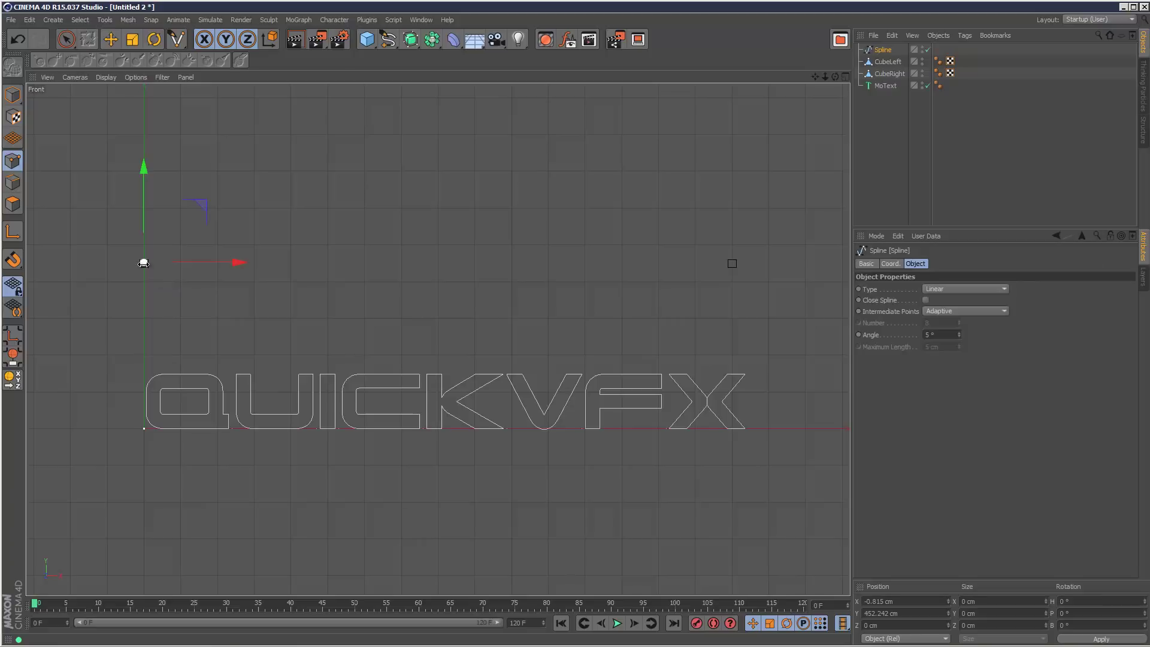
pyautogui.click(154, 382)
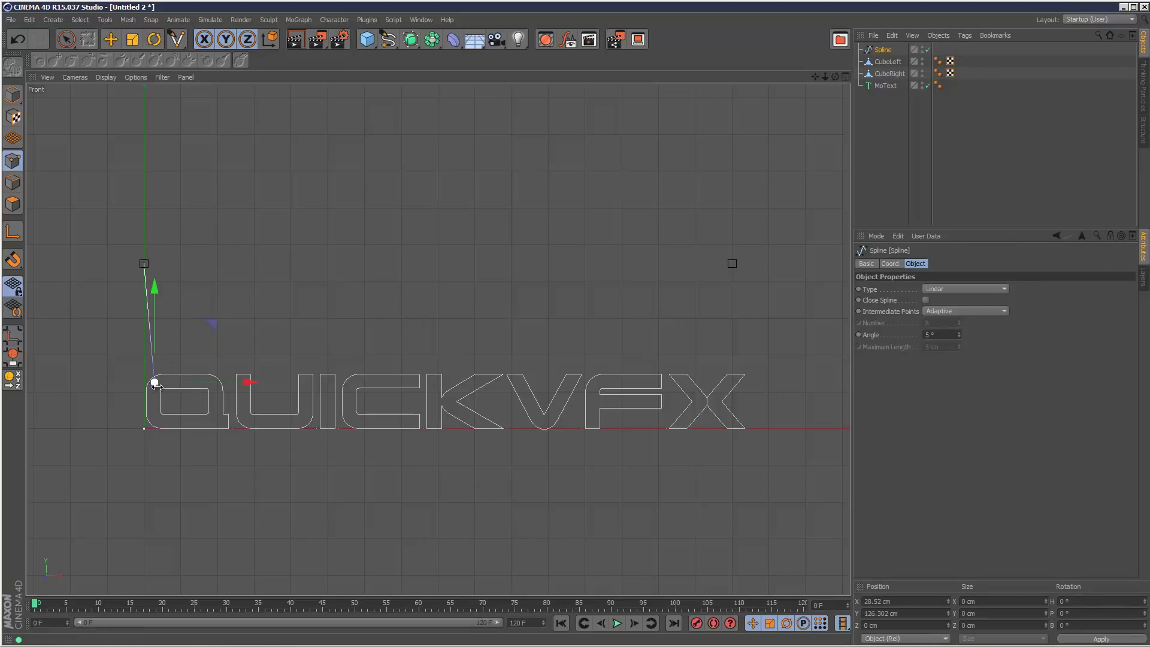
pyautogui.press('Escape')
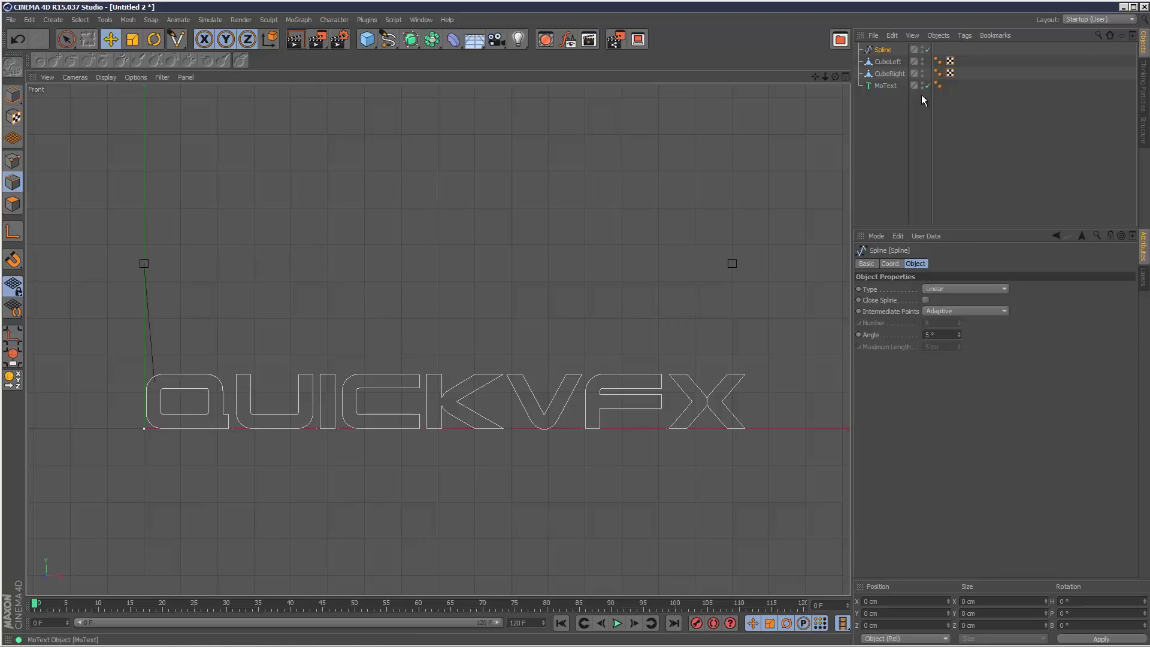
pyautogui.doubleClick(884, 50)
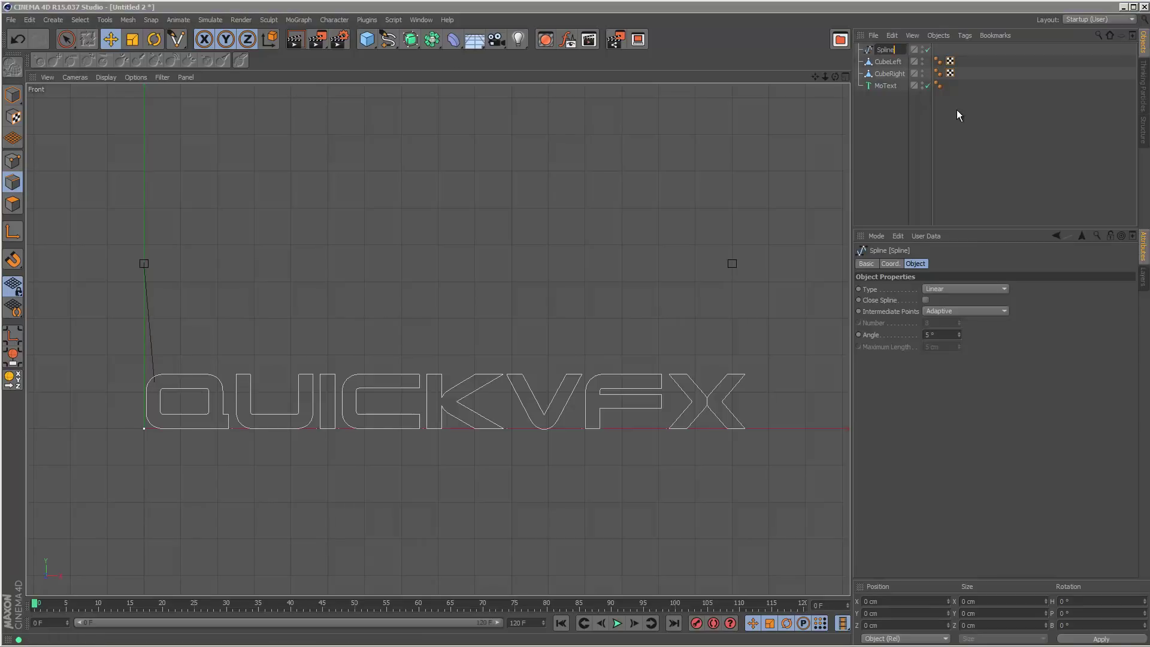
pyautogui.write('Left')
pyautogui.press('Return')
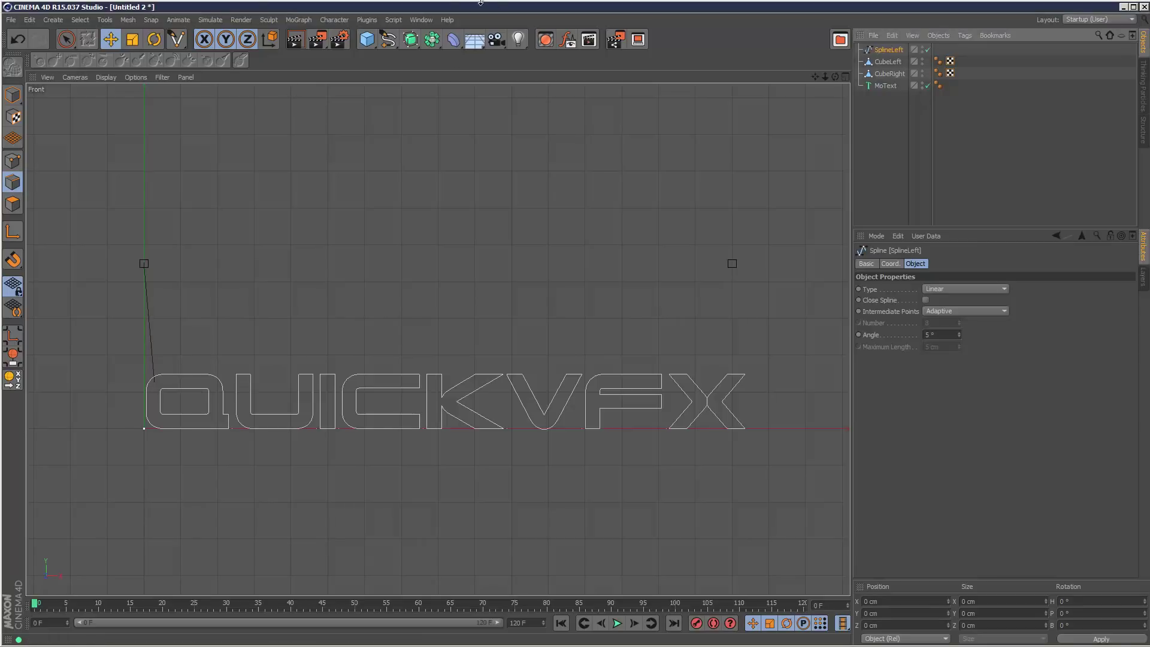
# Draw a two-point linear spline from the right cube to the X, named SplineRight.
pyautogui.click(391, 44)
pyautogui.click(440, 79)
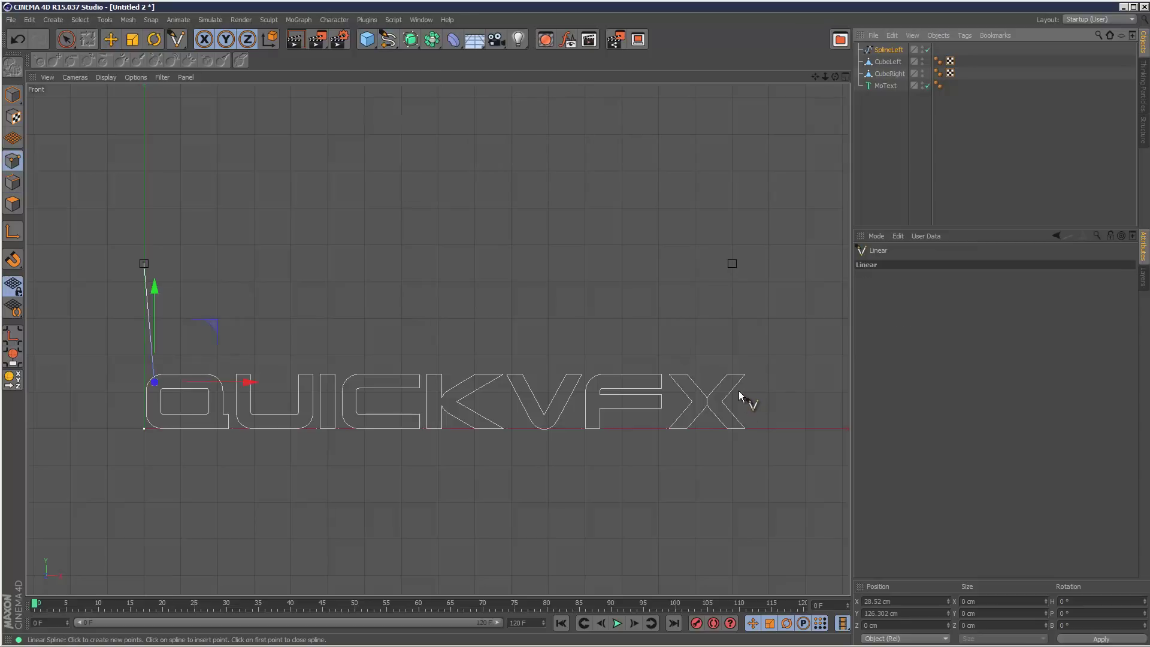
pyautogui.click(731, 263)
pyautogui.click(732, 378)
pyautogui.press('Escape')
pyautogui.doubleClick(885, 50)
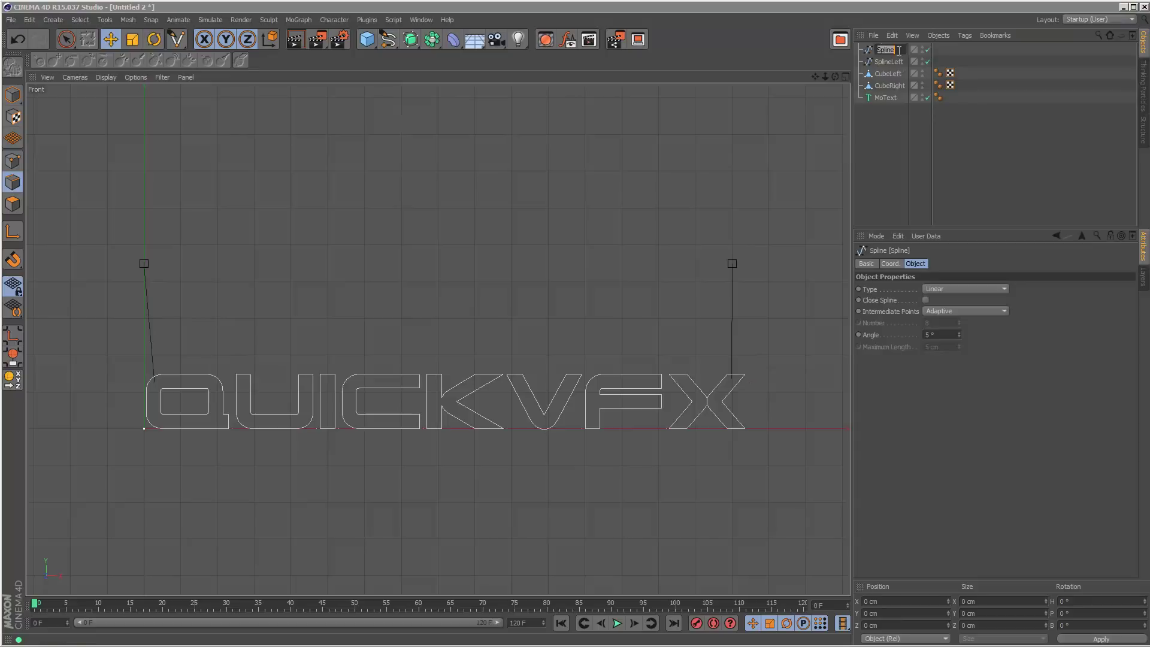
pyautogui.write('Right')
pyautogui.press('Return')
# Return to a maximised perspective view zoomed in on the QUICKVFX text.
pyautogui.click(844, 77)
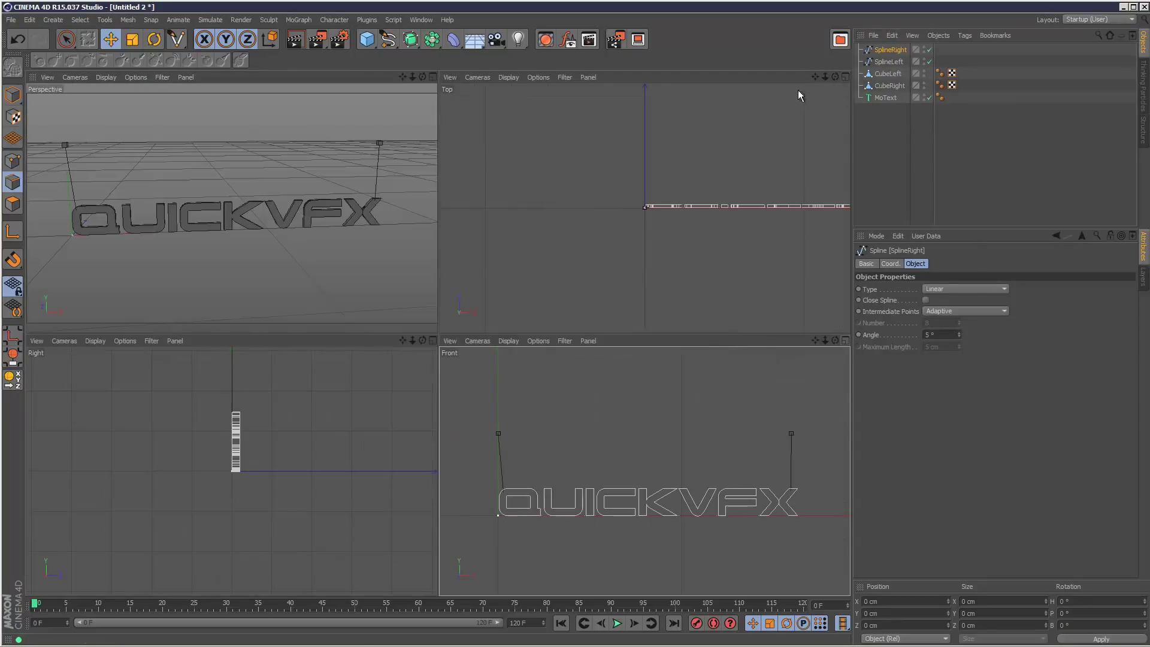
pyautogui.click(433, 76)
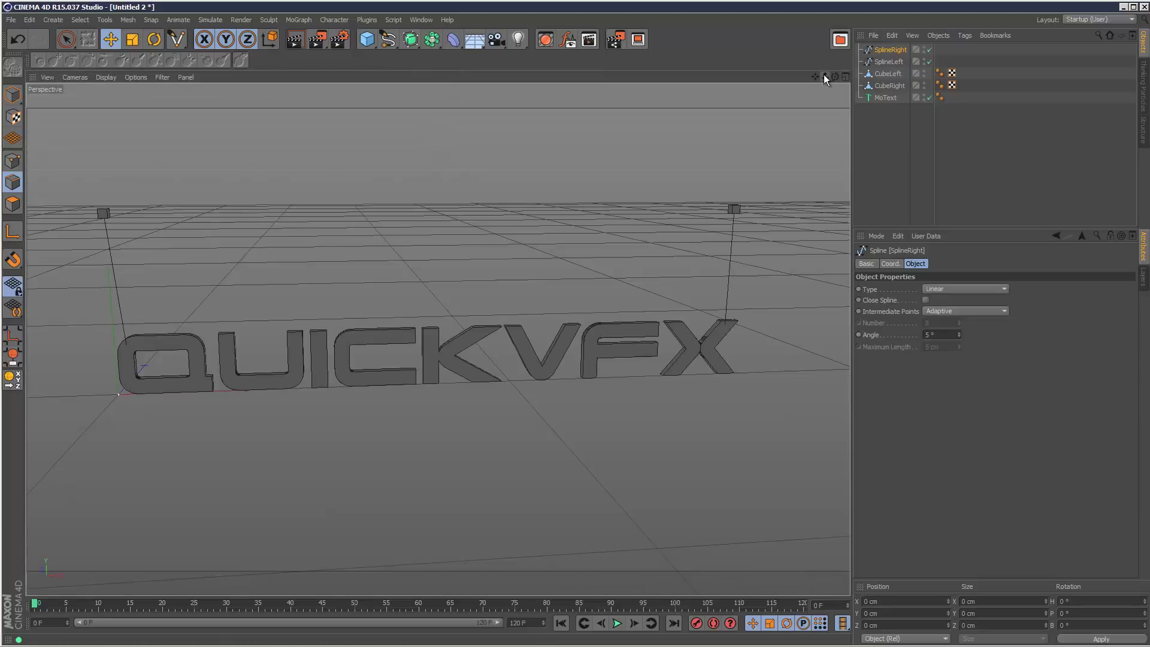
pyautogui.moveTo(824, 75); pyautogui.dragTo(541, 297)
# Add a Spline Dynamics hair tag to SplineLeft and play to test its fall.
pyautogui.click(888, 61)
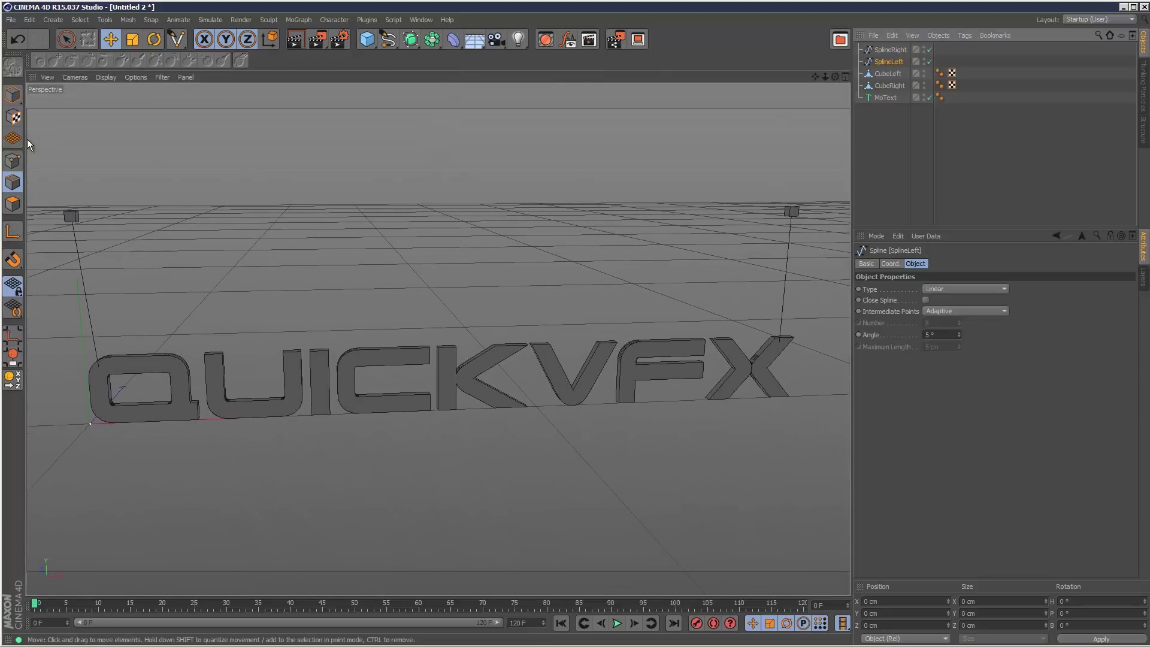
pyautogui.click(937, 33)
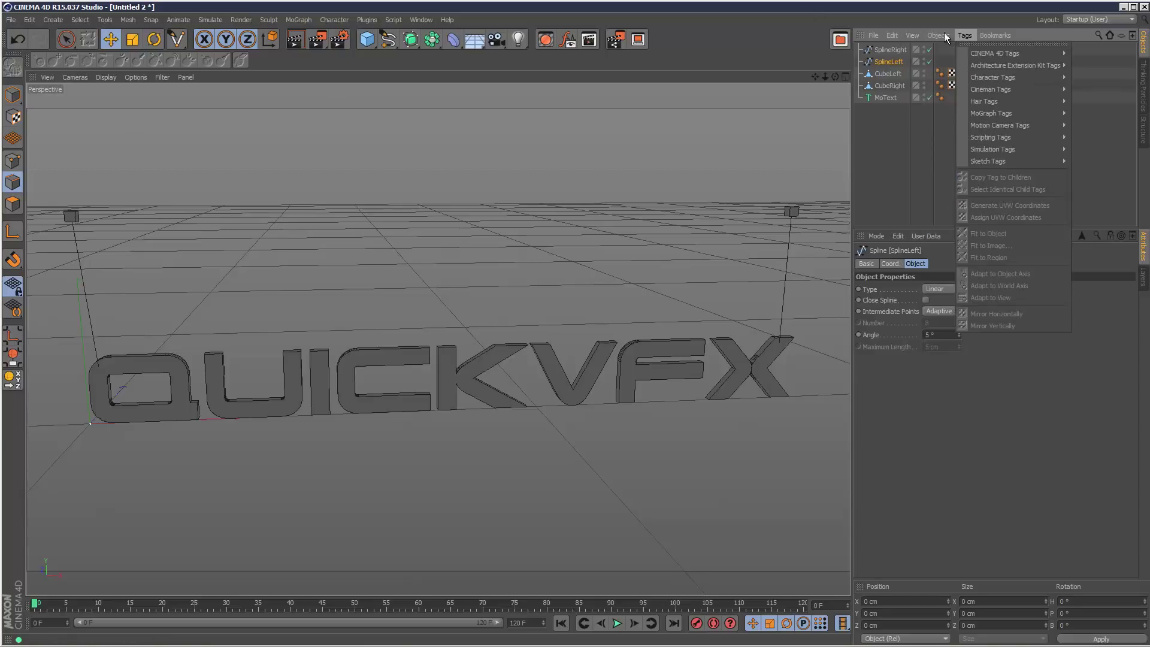
pyautogui.moveTo(964, 36)
pyautogui.moveTo(1042, 99)
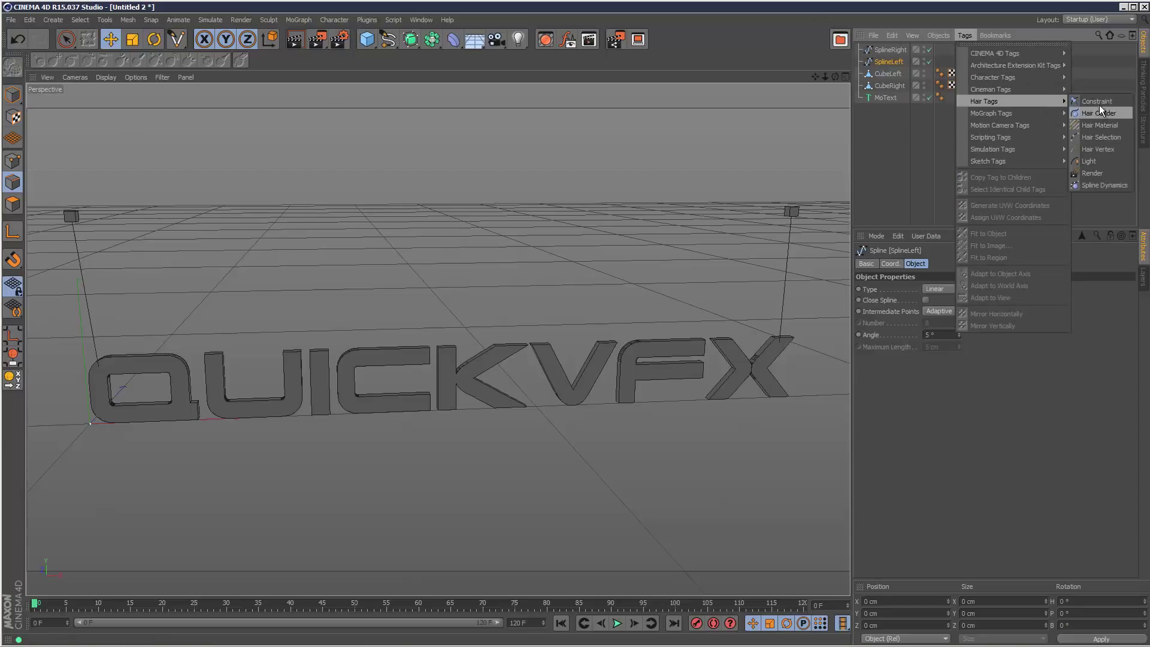
pyautogui.click(1108, 185)
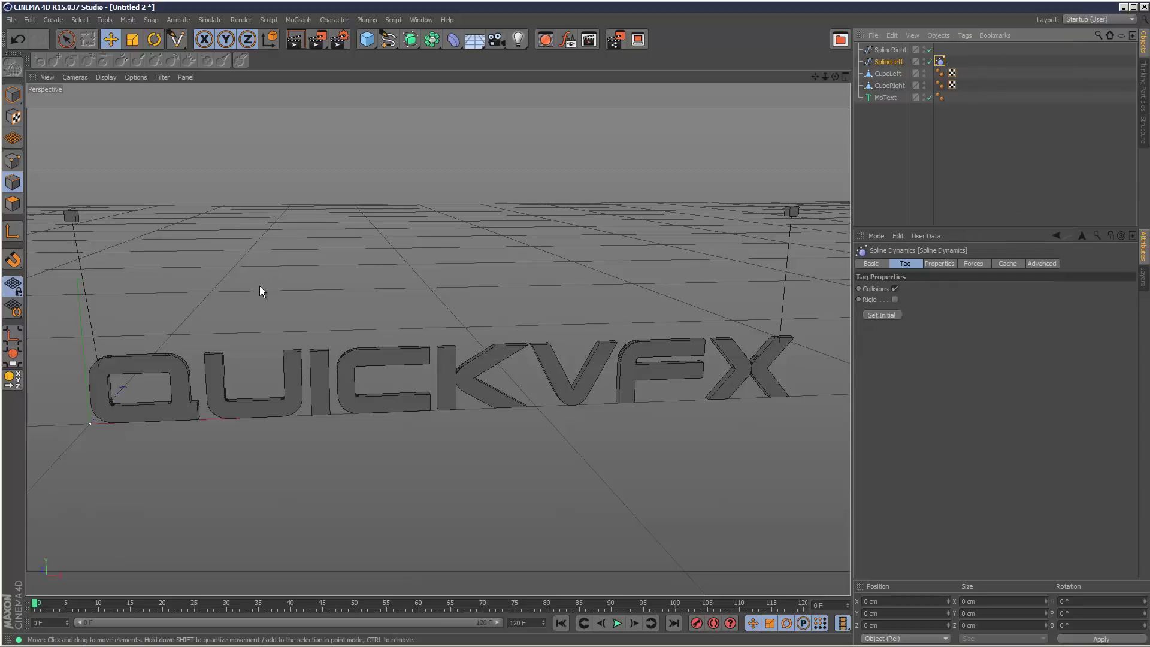
pyautogui.click(617, 623)
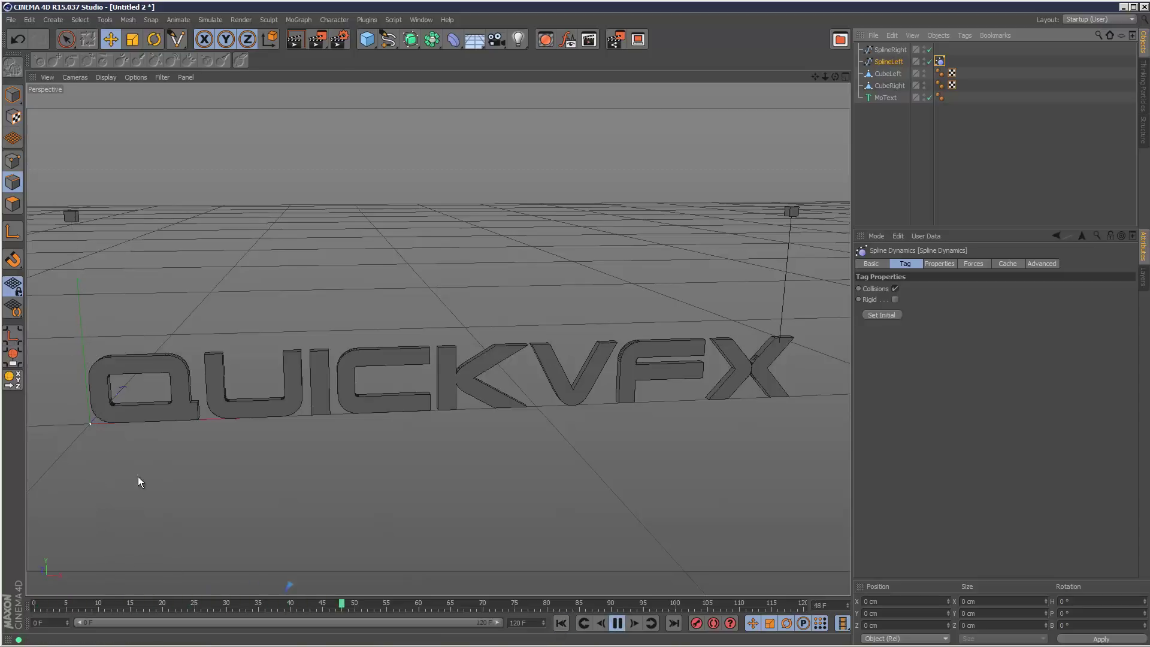
pyautogui.click(617, 623)
# Subdivide SplineLeft in Points mode with Subdivide (3).
pyautogui.click(561, 623)
pyautogui.click(103, 243)
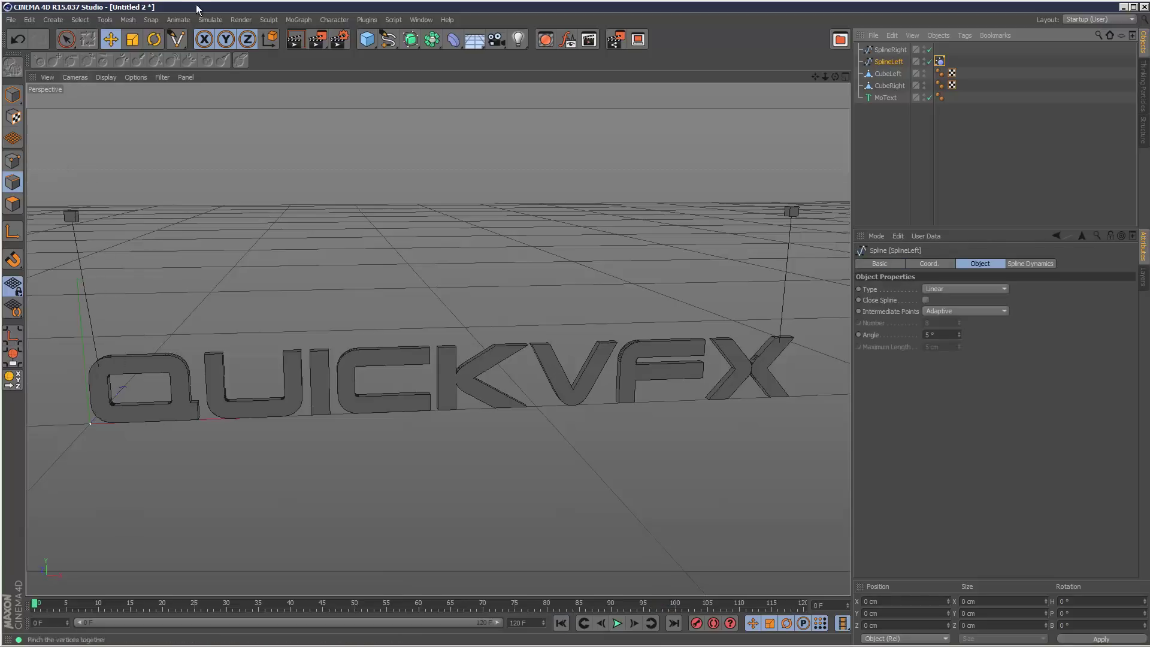
pyautogui.click(13, 163)
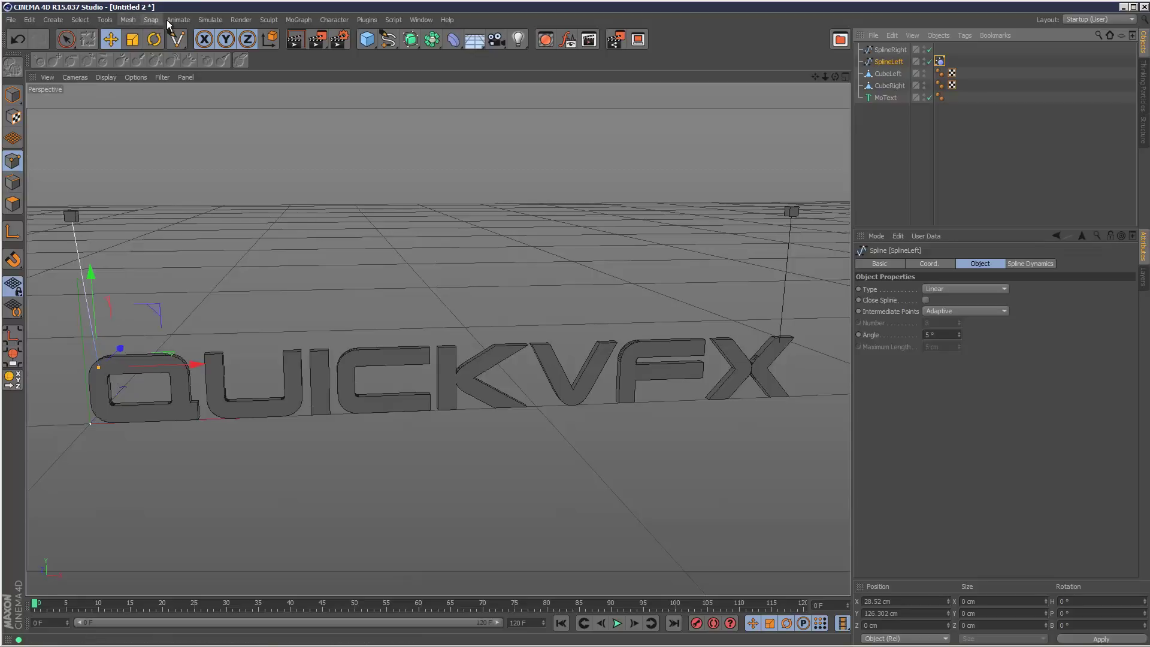
pyautogui.click(128, 19)
pyautogui.moveTo(156, 50)
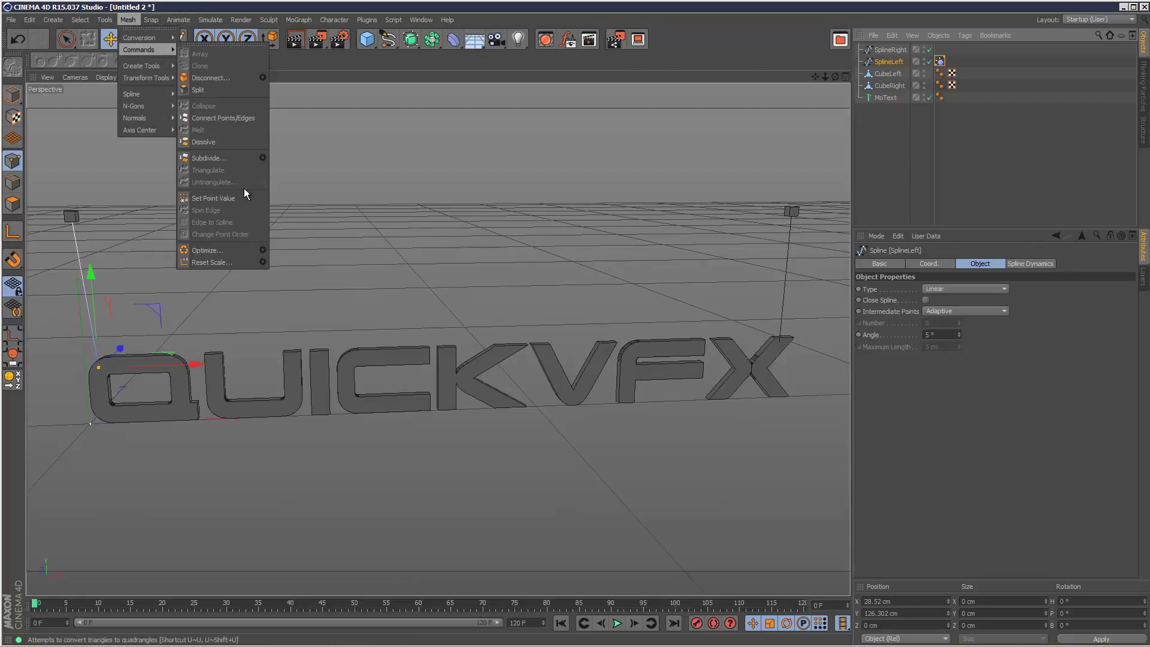
pyautogui.click(262, 157)
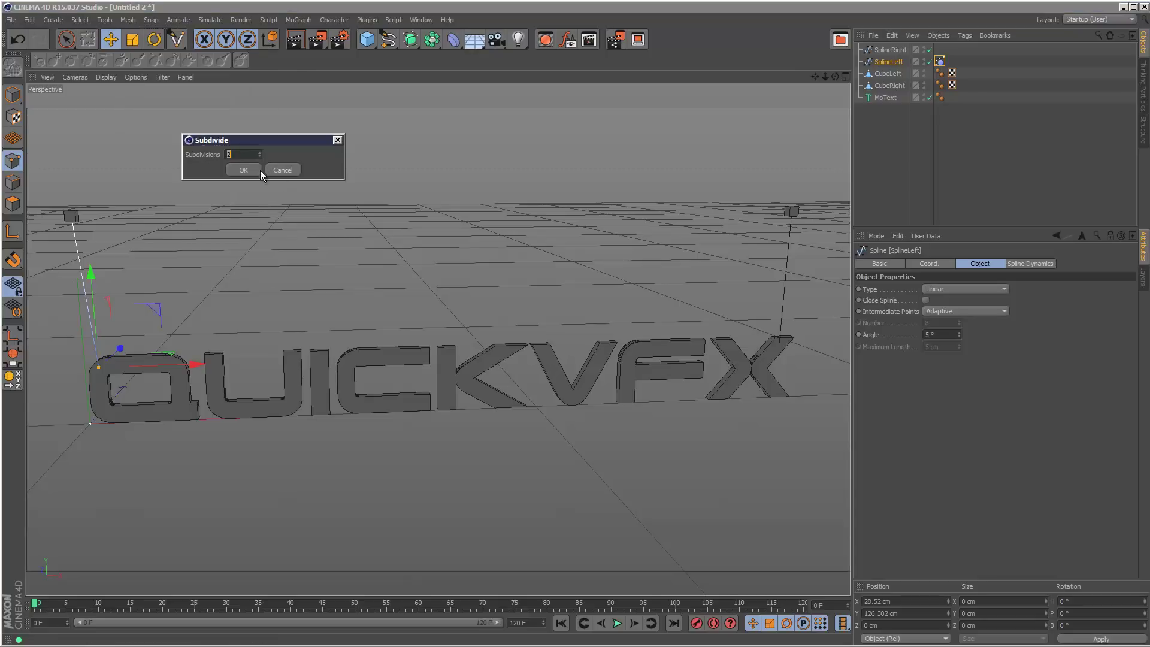
pyautogui.click(248, 167)
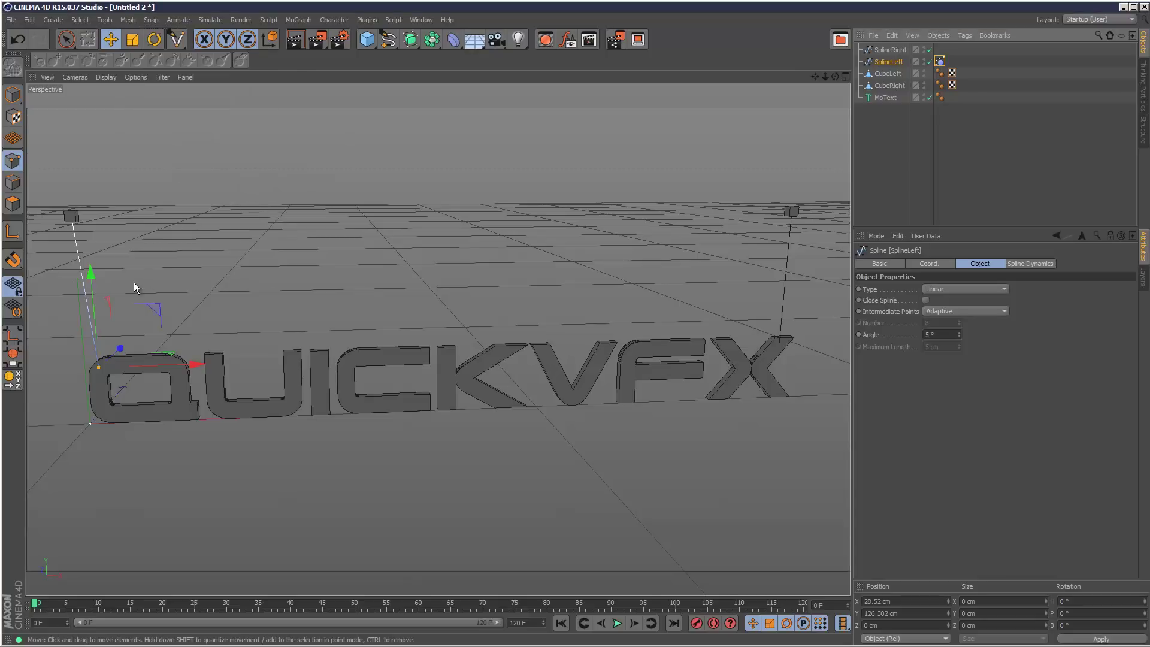
# Reselect SplineLeft, reopen the Subdivide options, and return to Points mode.
pyautogui.click(962, 138)
pyautogui.click(888, 61)
pyautogui.click(113, 233)
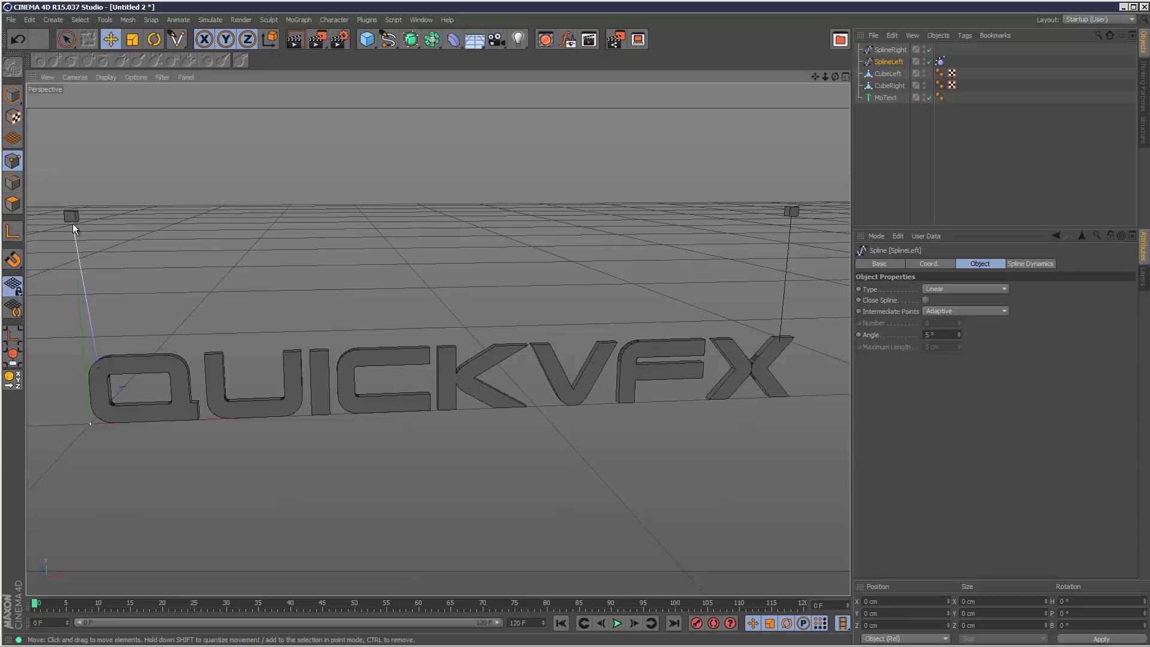
pyautogui.click(12, 94)
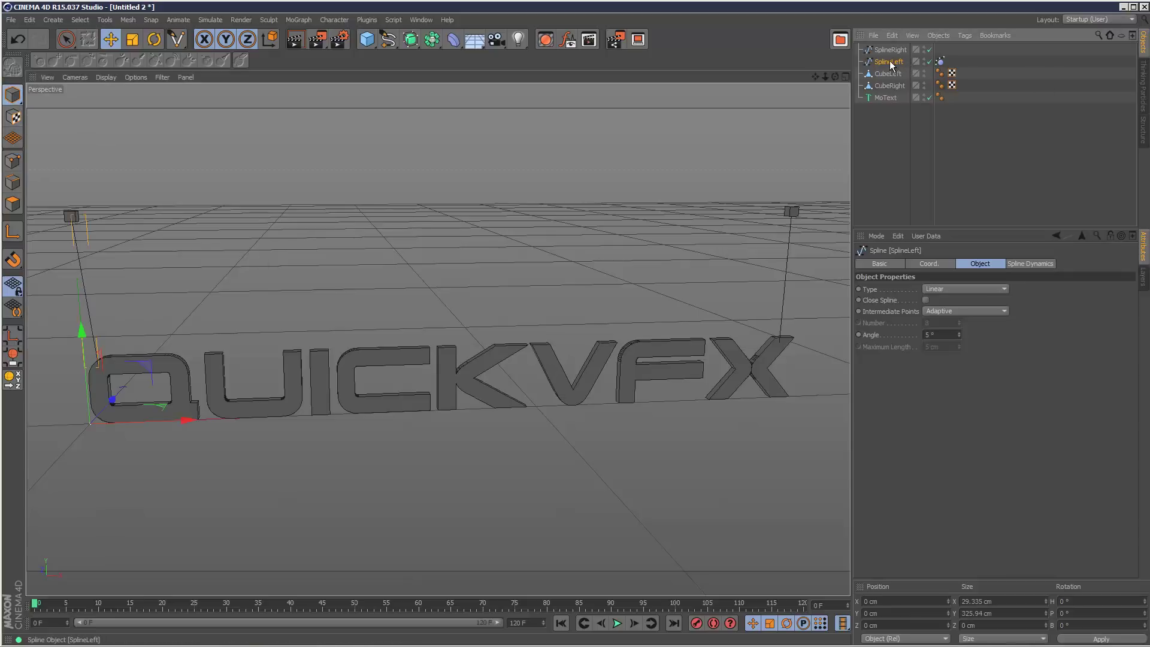
pyautogui.click(133, 21)
pyautogui.moveTo(159, 52)
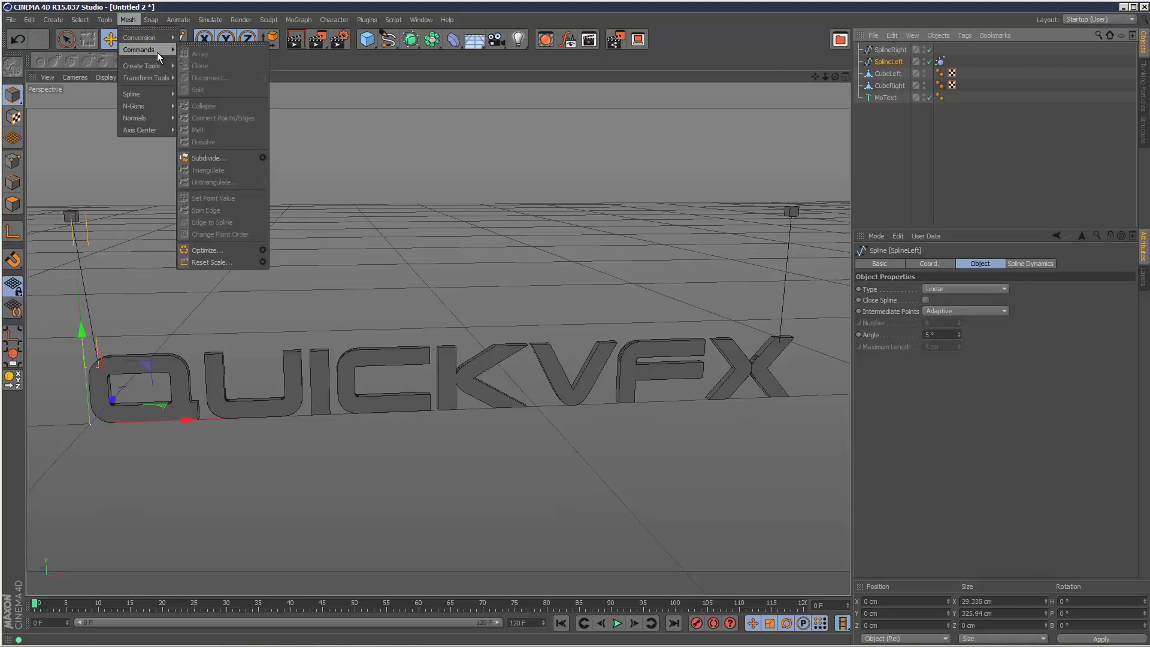
pyautogui.click(262, 155)
pyautogui.click(244, 168)
pyautogui.click(12, 161)
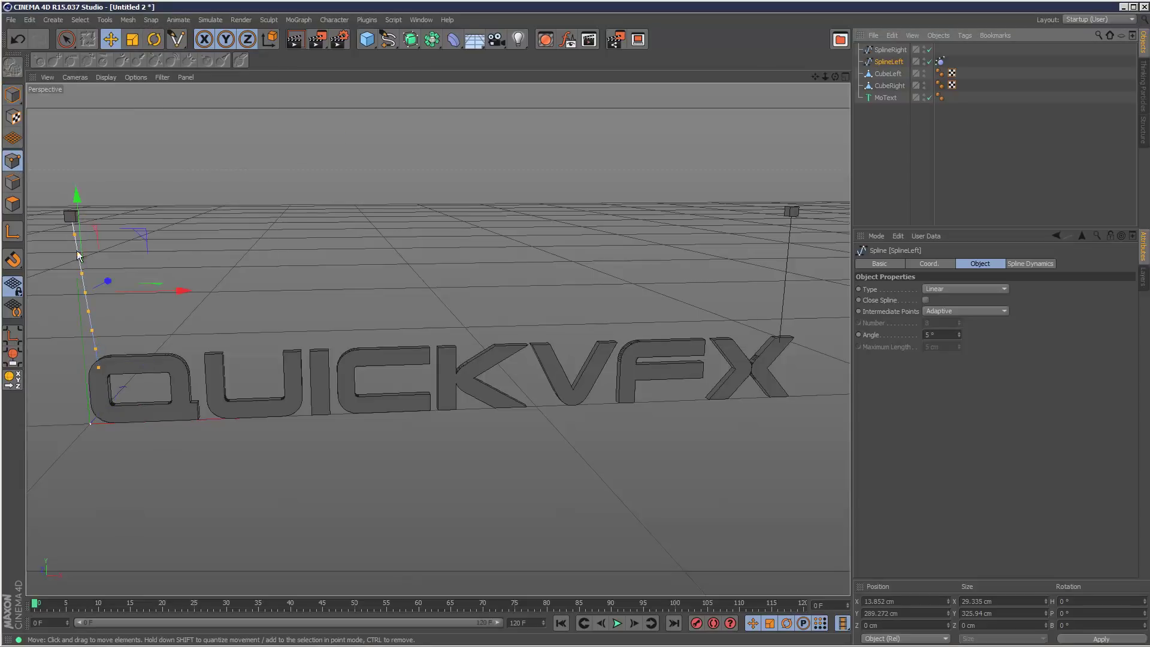
# Subdivide SplineRight with Subdivide (3).
pyautogui.click(891, 50)
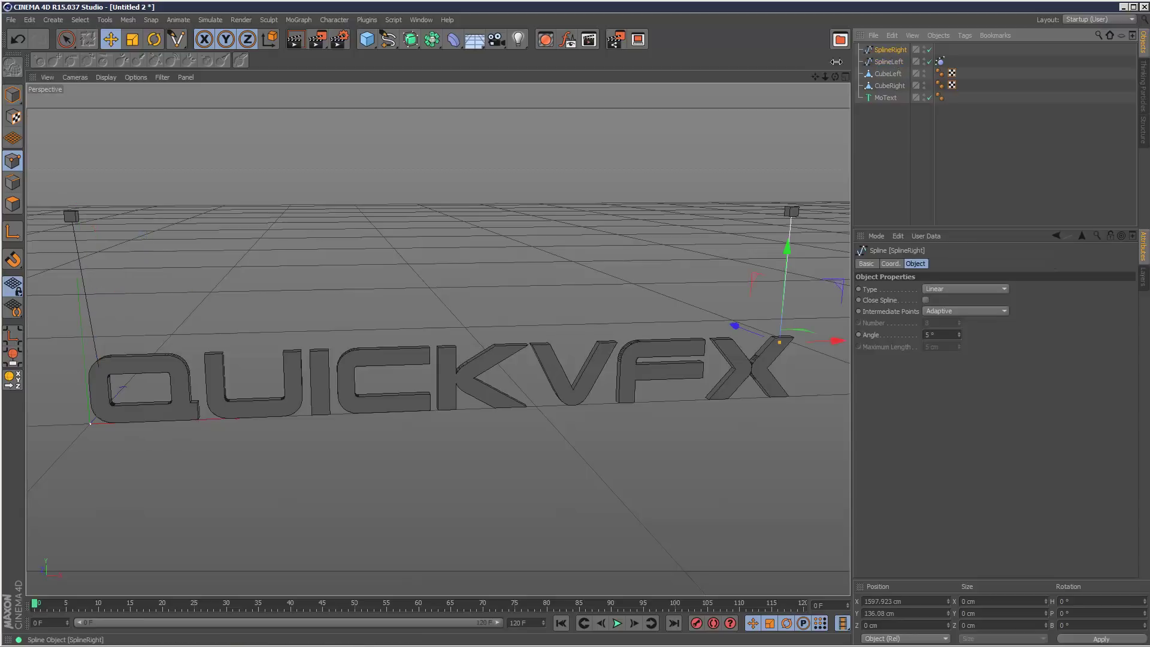
pyautogui.press('Return')
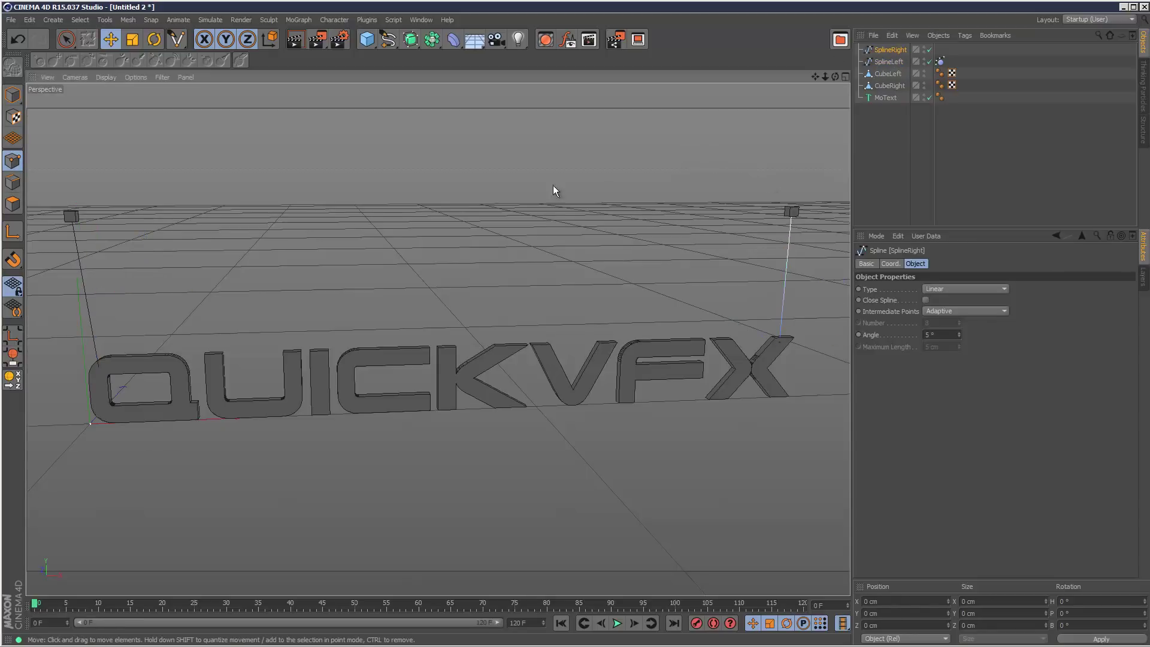
pyautogui.click(128, 20)
pyautogui.moveTo(139, 50)
pyautogui.click(261, 157)
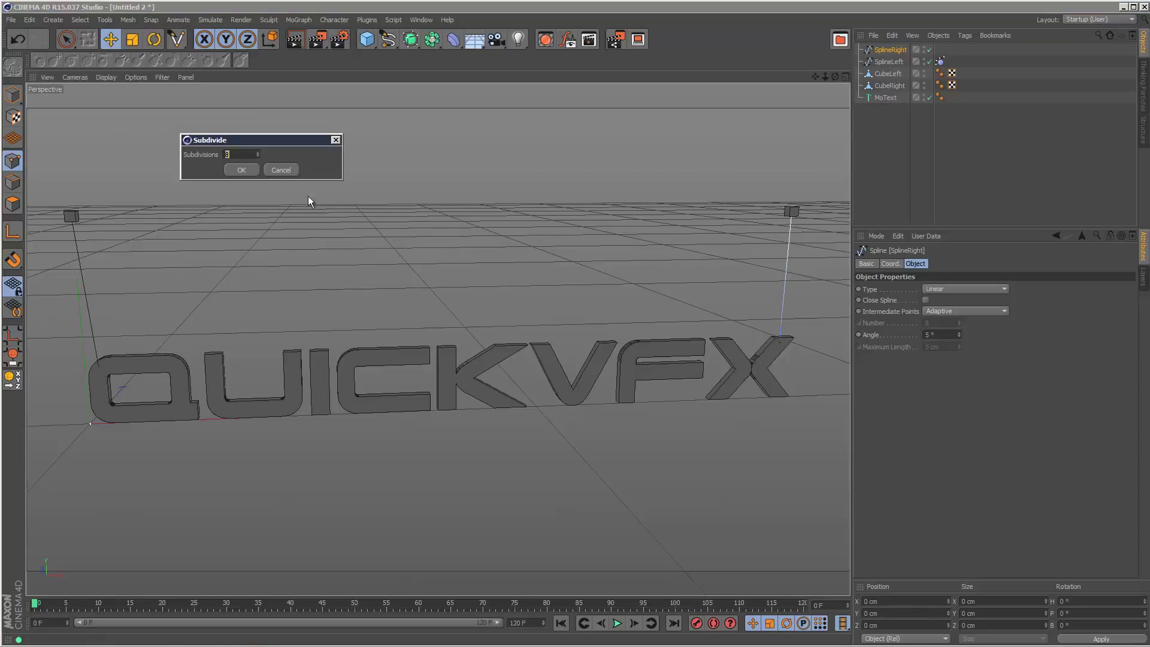
pyautogui.click(243, 170)
# Add a Spline Dynamics hair tag to SplineRight.
pyautogui.click(899, 168)
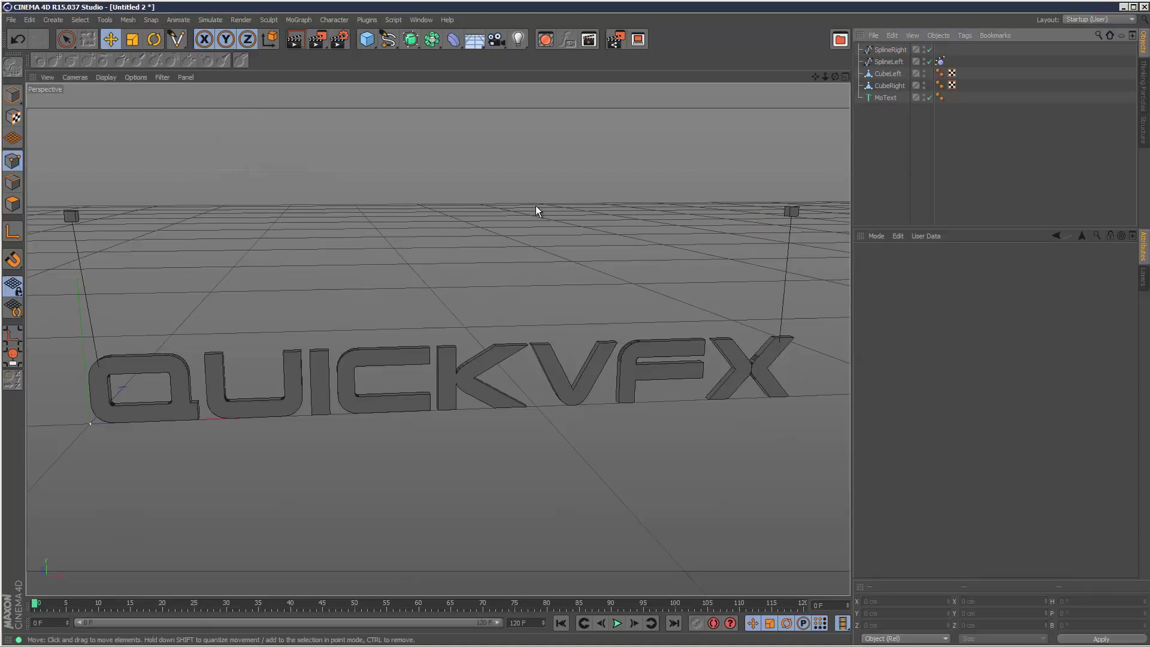
pyautogui.click(886, 50)
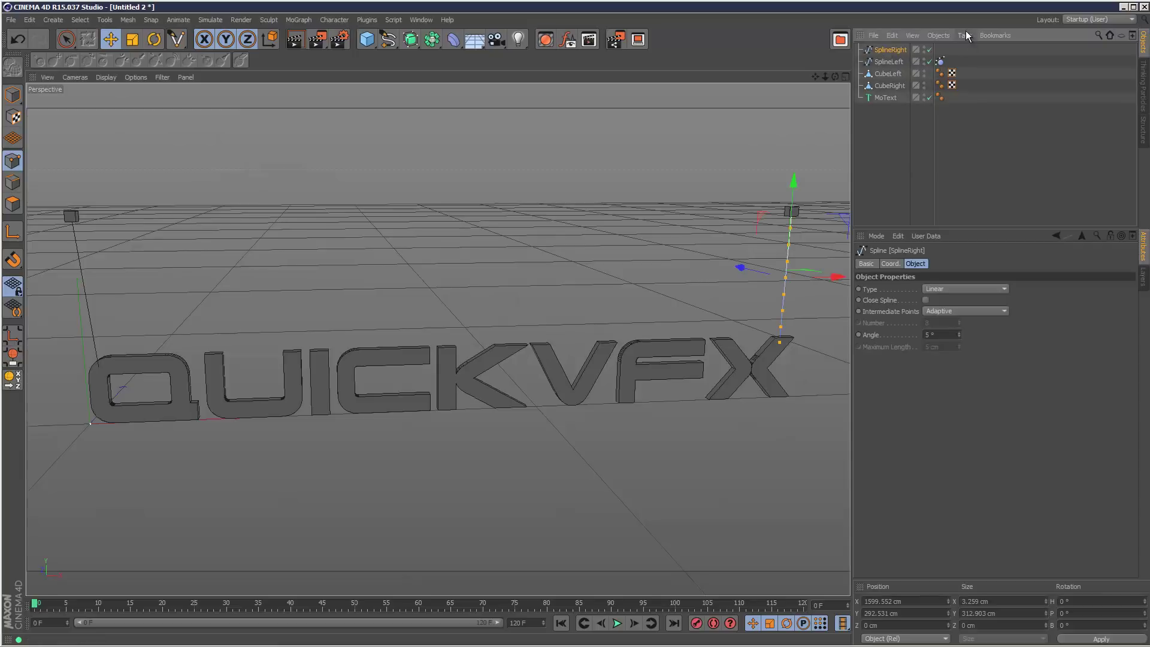
pyautogui.click(965, 35)
pyautogui.moveTo(1005, 103)
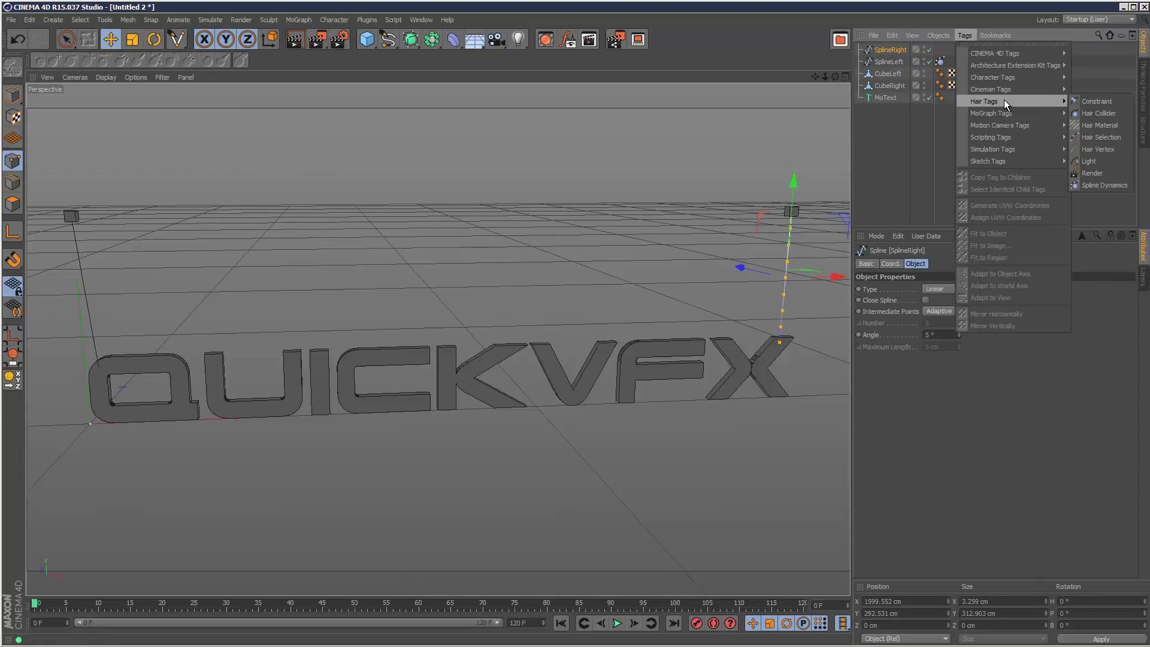
pyautogui.click(1103, 185)
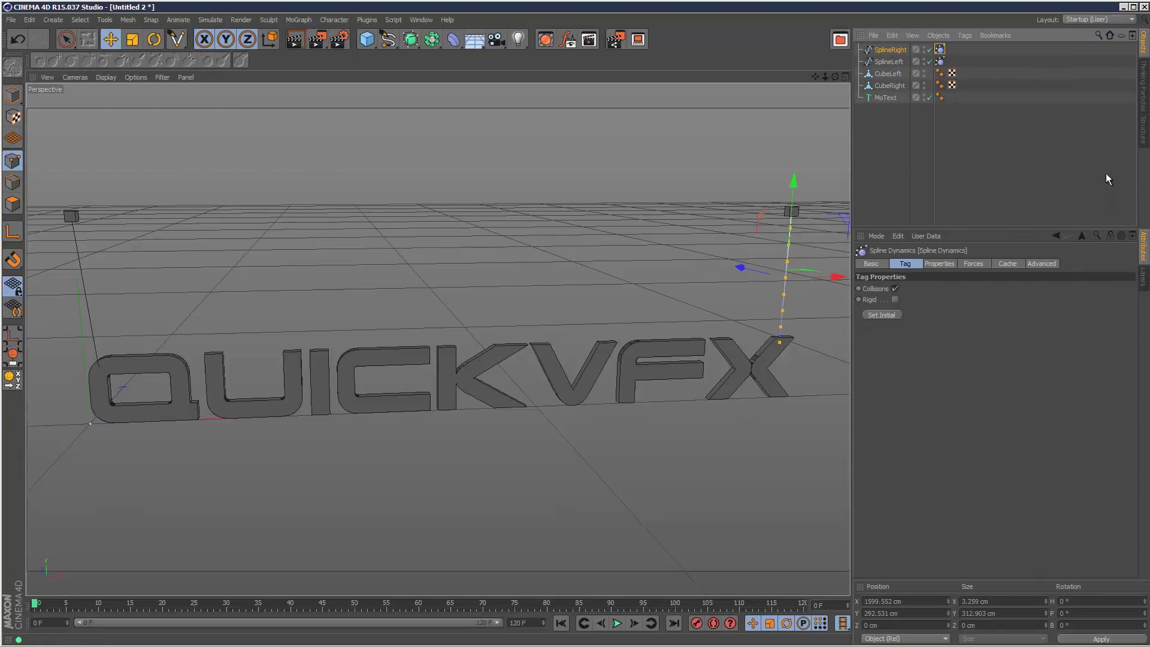
# Add a hair Constraint tag to SplineLeft.
pyautogui.click(892, 62)
pyautogui.click(900, 62)
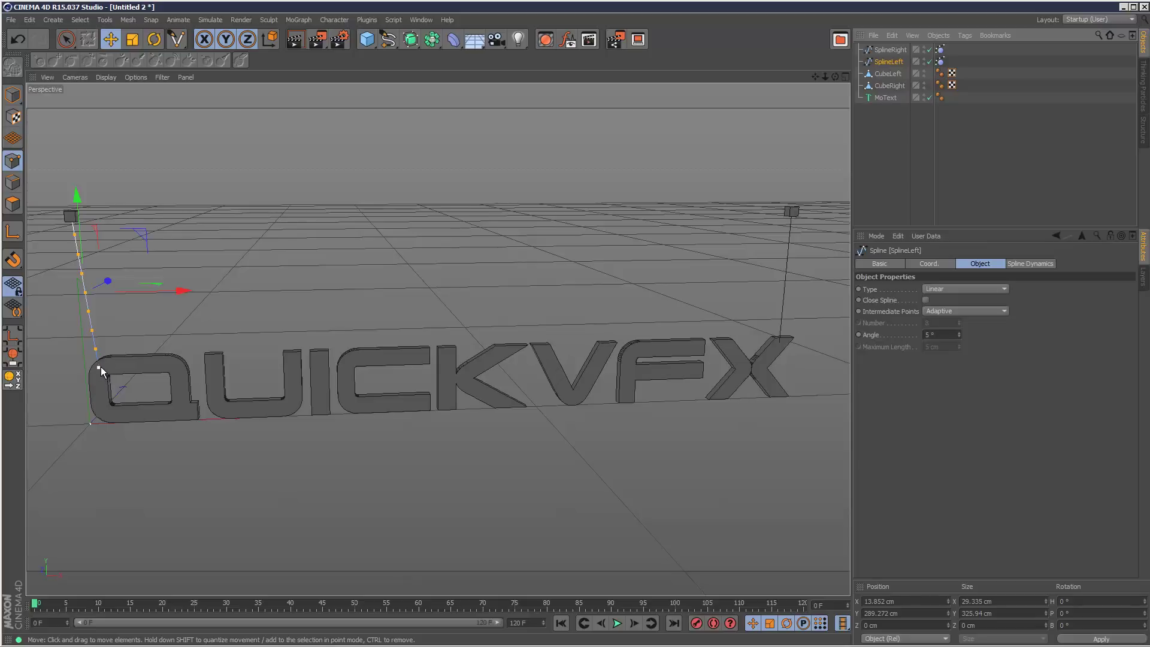
pyautogui.click(962, 34)
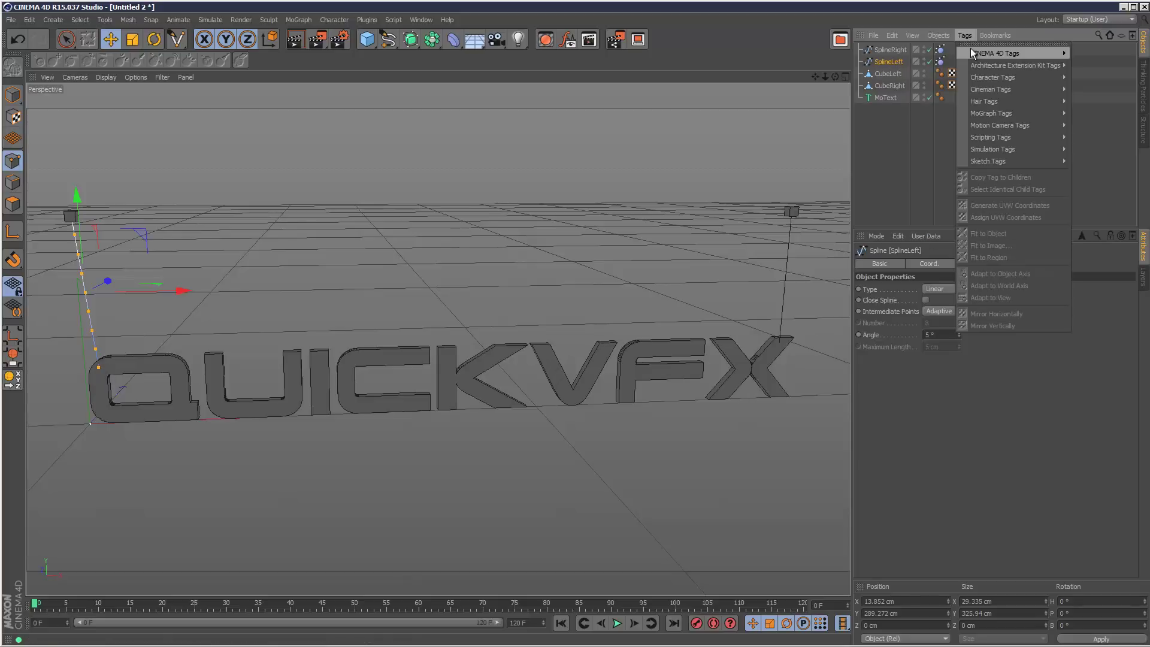
pyautogui.moveTo(1028, 104)
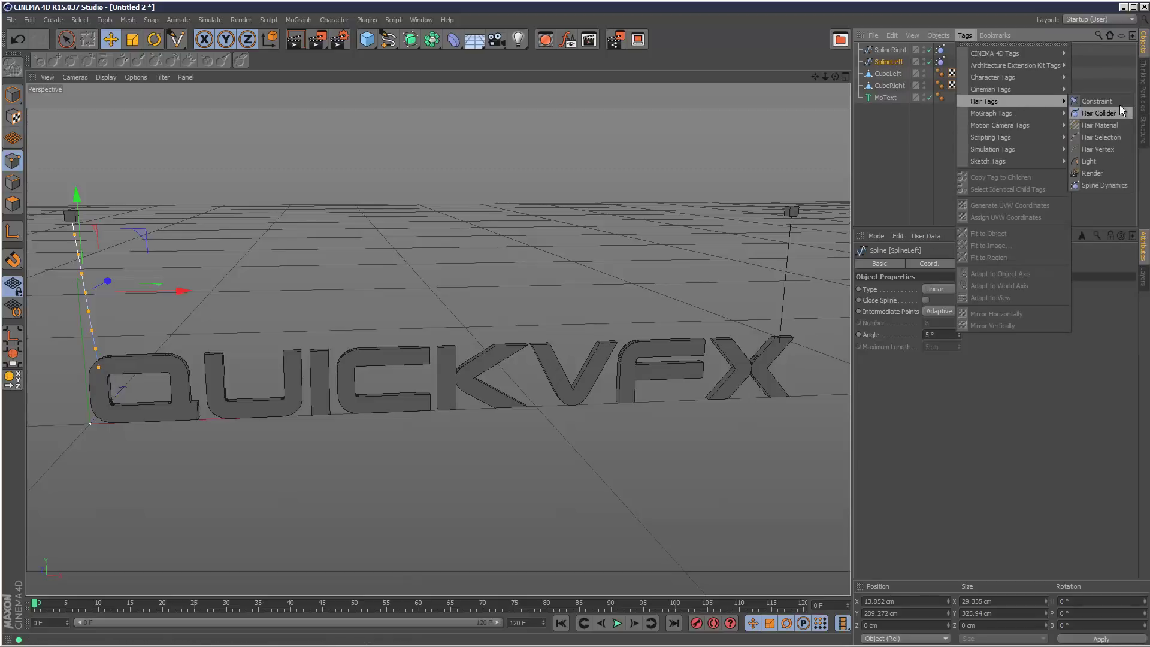
pyautogui.click(1098, 101)
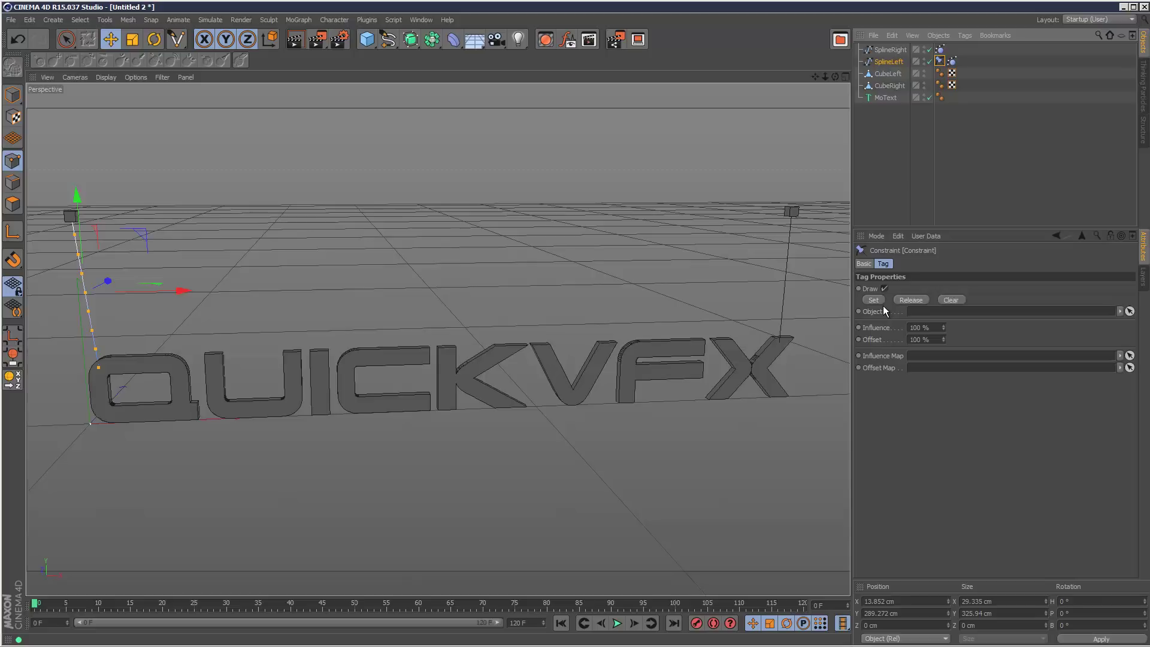
# In Wireframe view, pin the rope's top point to CubeLeft and play to test.
pyautogui.click(136, 181)
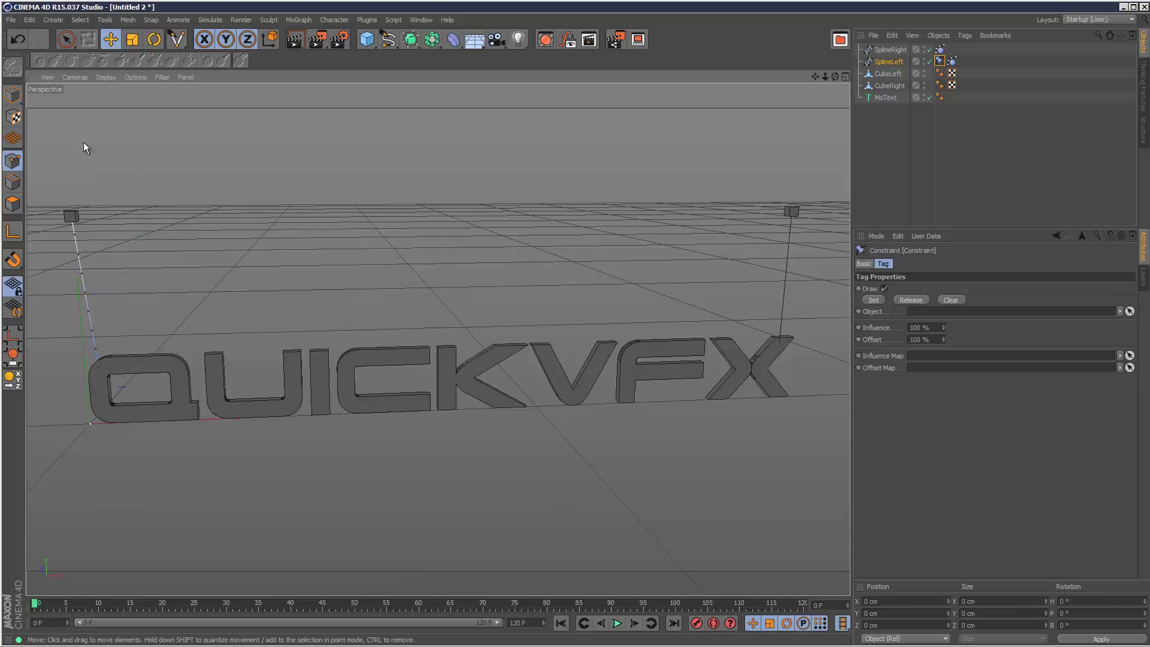
pyautogui.click(77, 77)
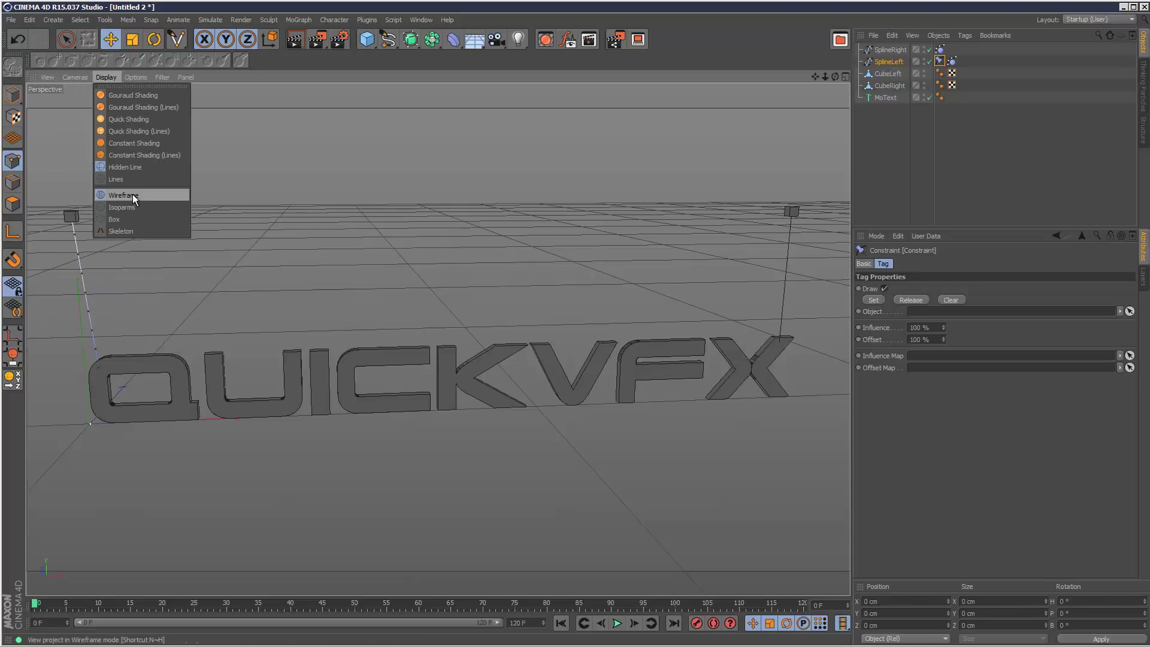
pyautogui.click(129, 193)
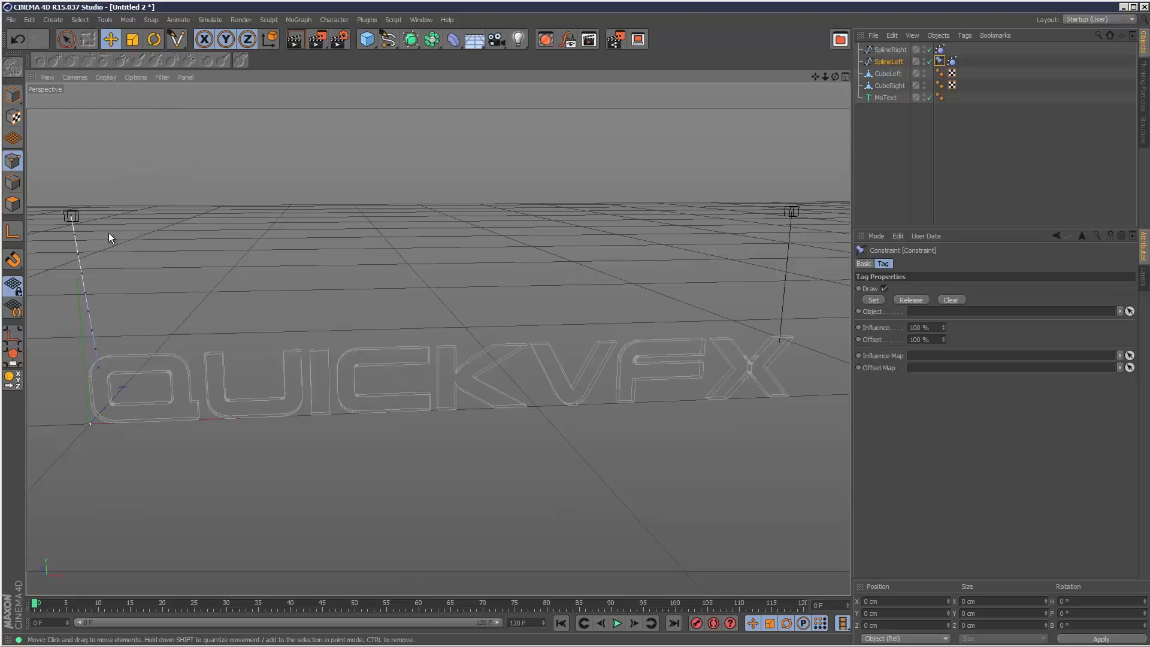
pyautogui.click(72, 217)
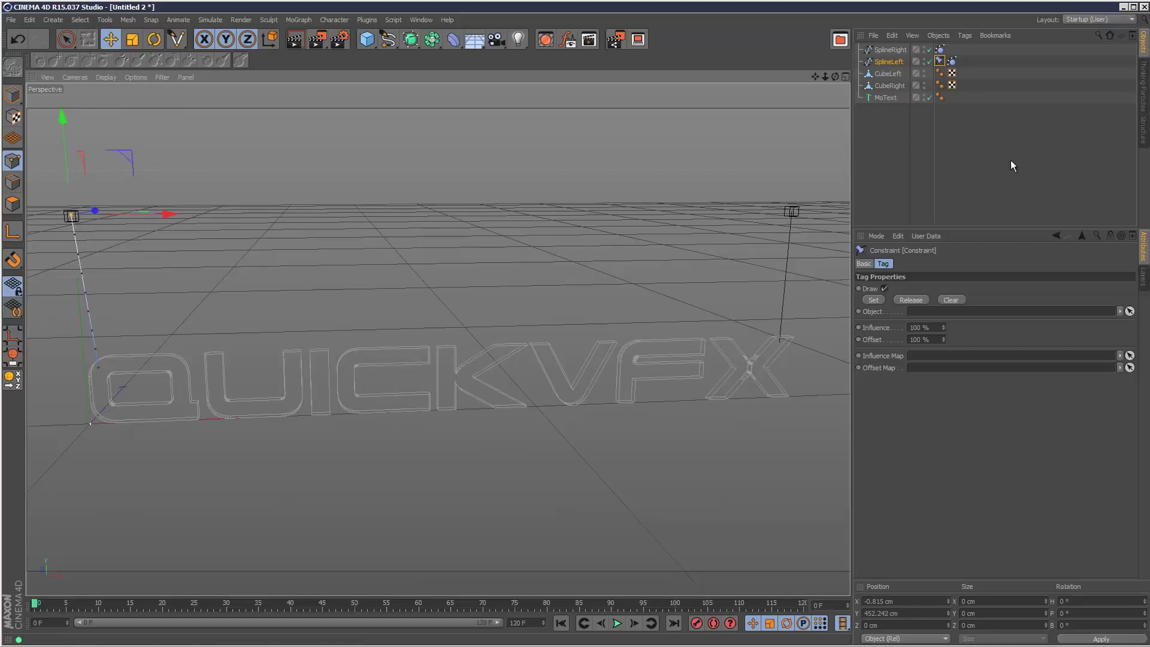
pyautogui.moveTo(891, 74); pyautogui.dragTo(931, 312)
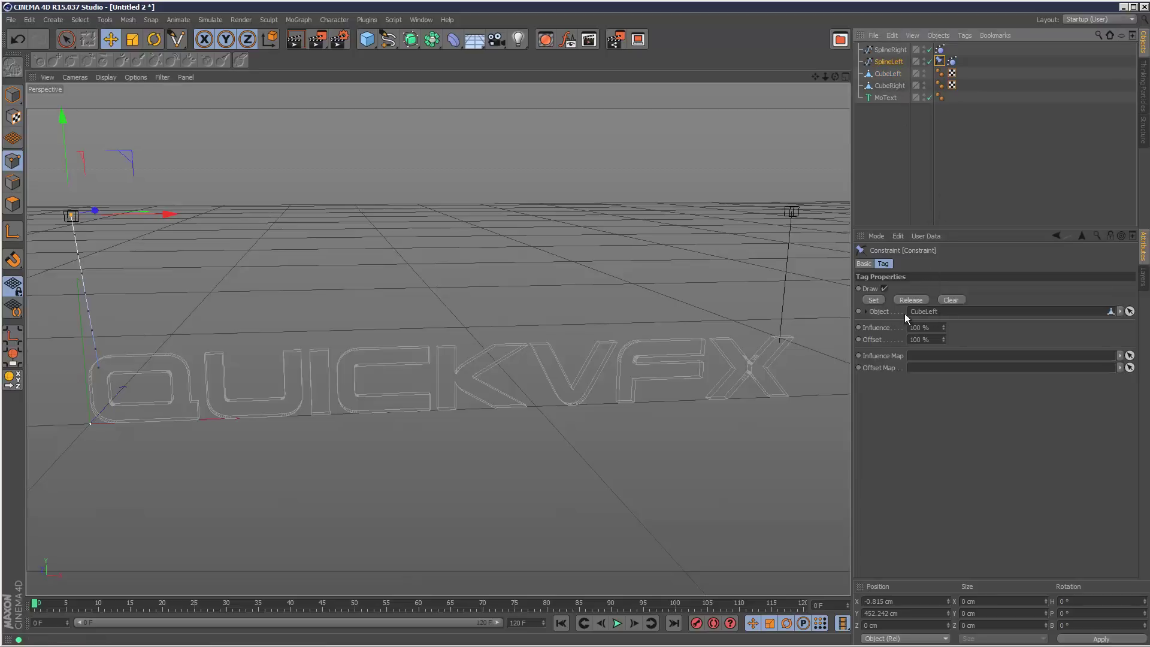
pyautogui.click(876, 300)
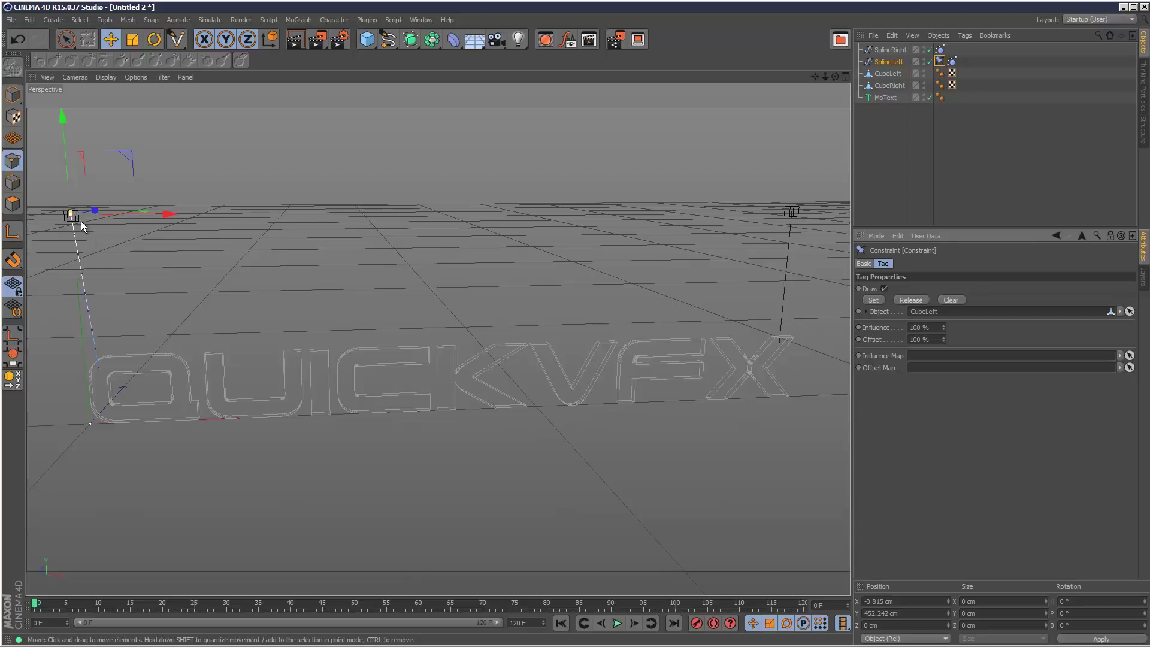
pyautogui.click(617, 623)
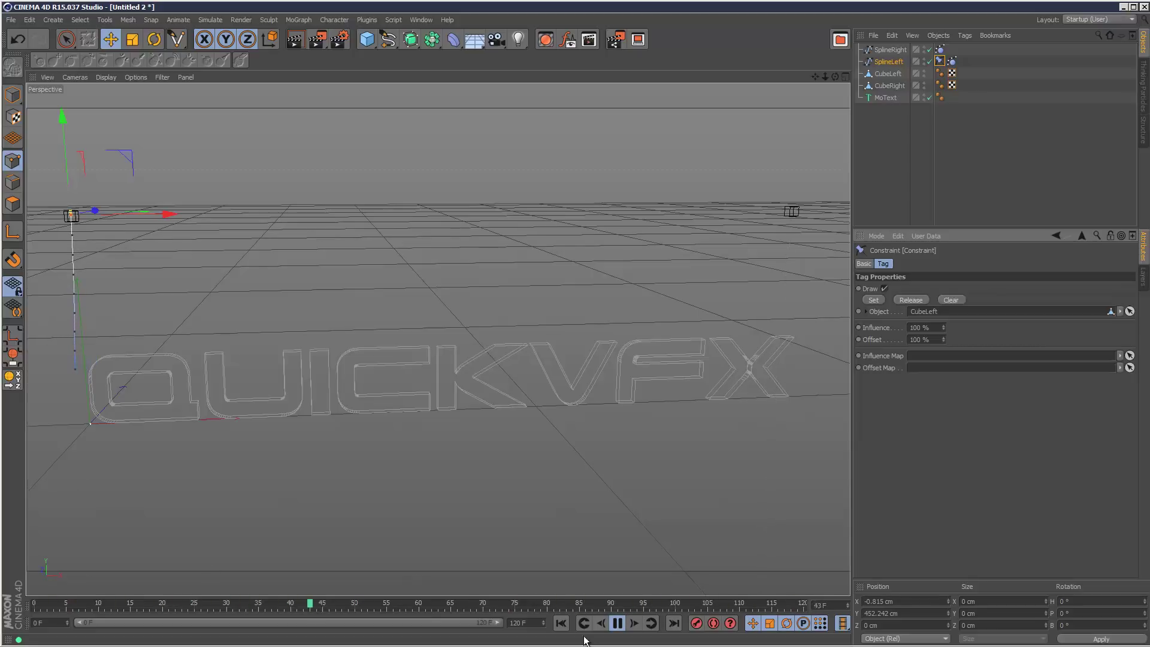
# Rewind to frame 0 and add a second Constraint tag to SplineLeft.
pyautogui.click(616, 623)
pyautogui.click(560, 623)
pyautogui.click(889, 61)
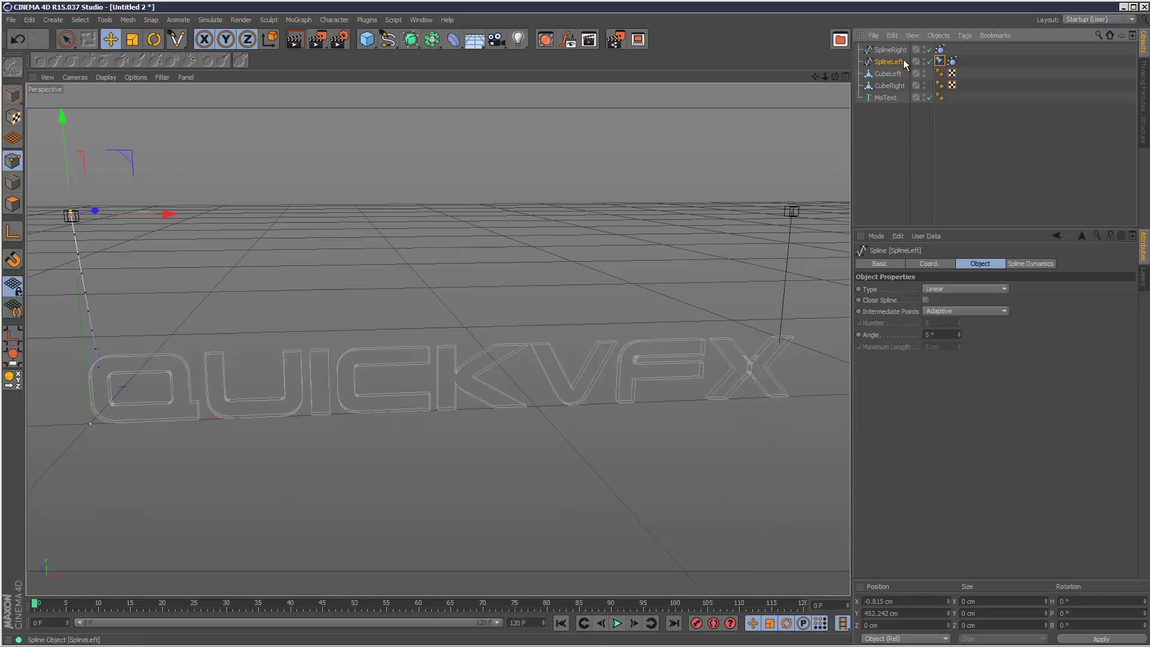
pyautogui.click(964, 35)
pyautogui.moveTo(1018, 77)
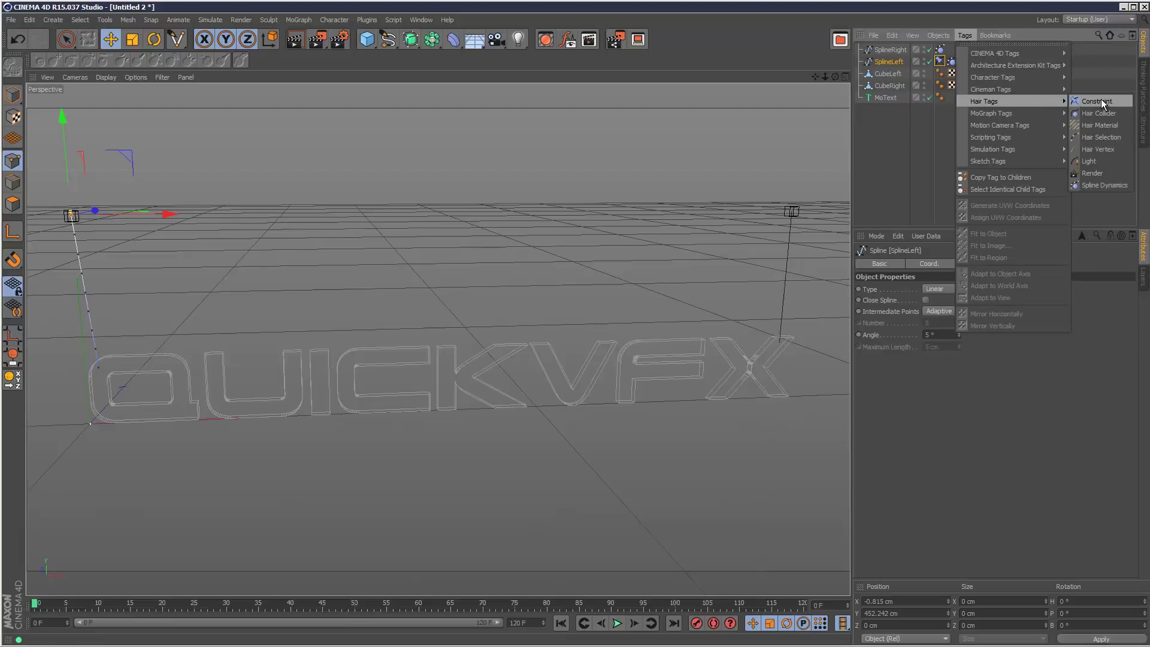
pyautogui.click(1100, 99)
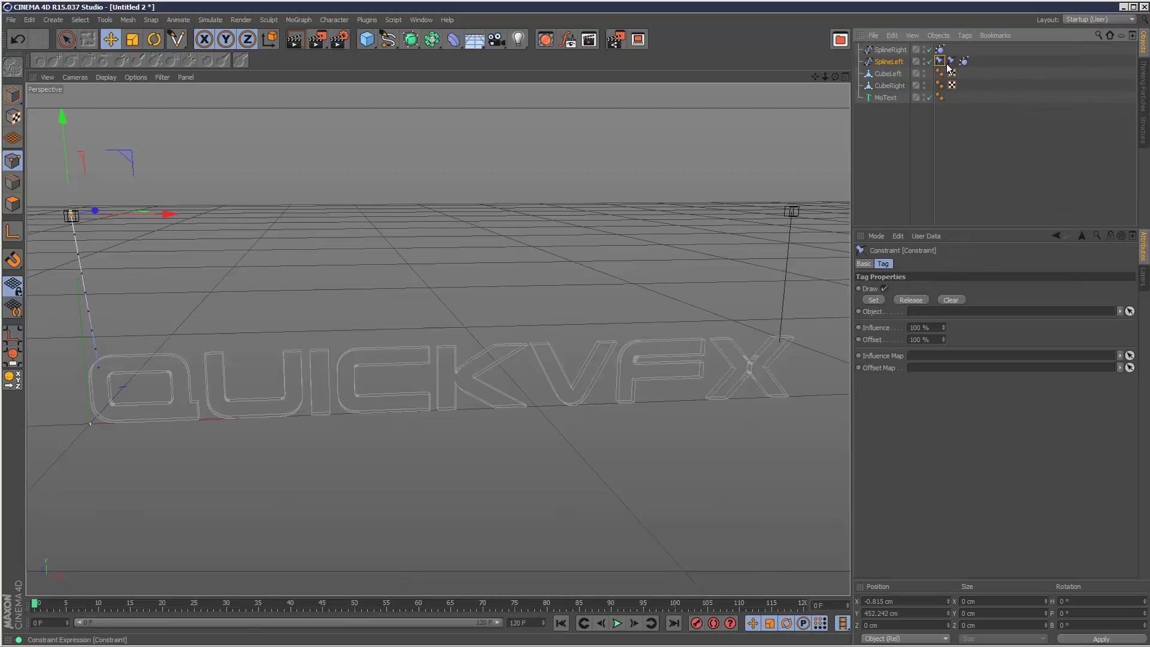
# Pin the spline's bottom point to MoText, then test-play and rewind.
pyautogui.click(98, 368)
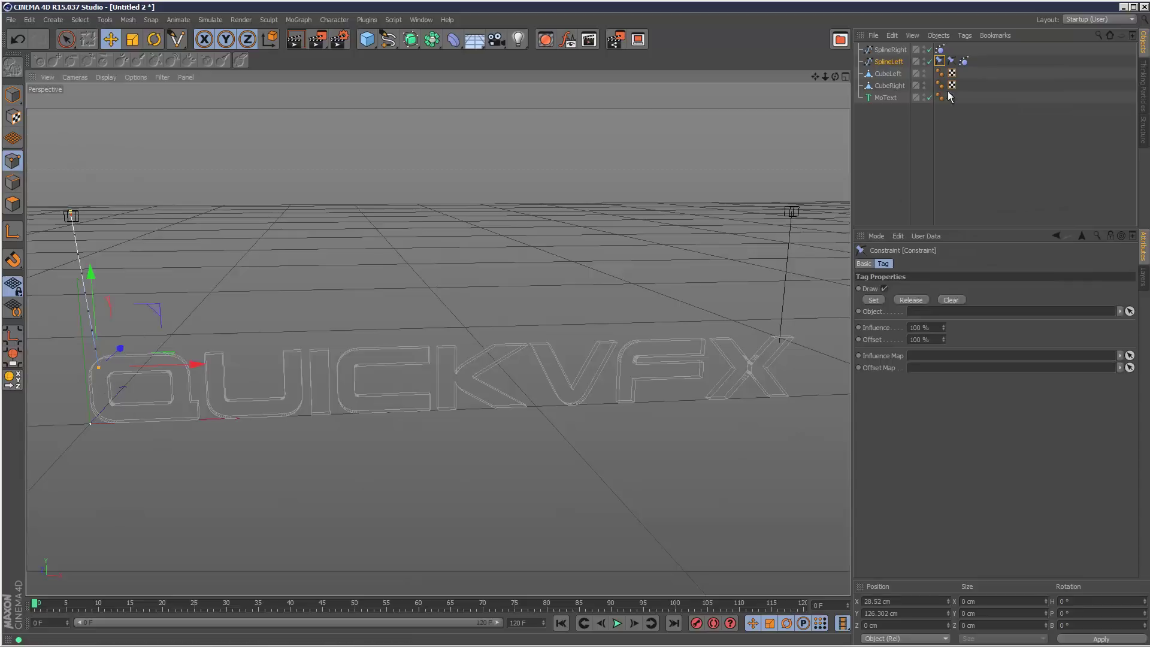
pyautogui.moveTo(889, 99); pyautogui.dragTo(903, 316)
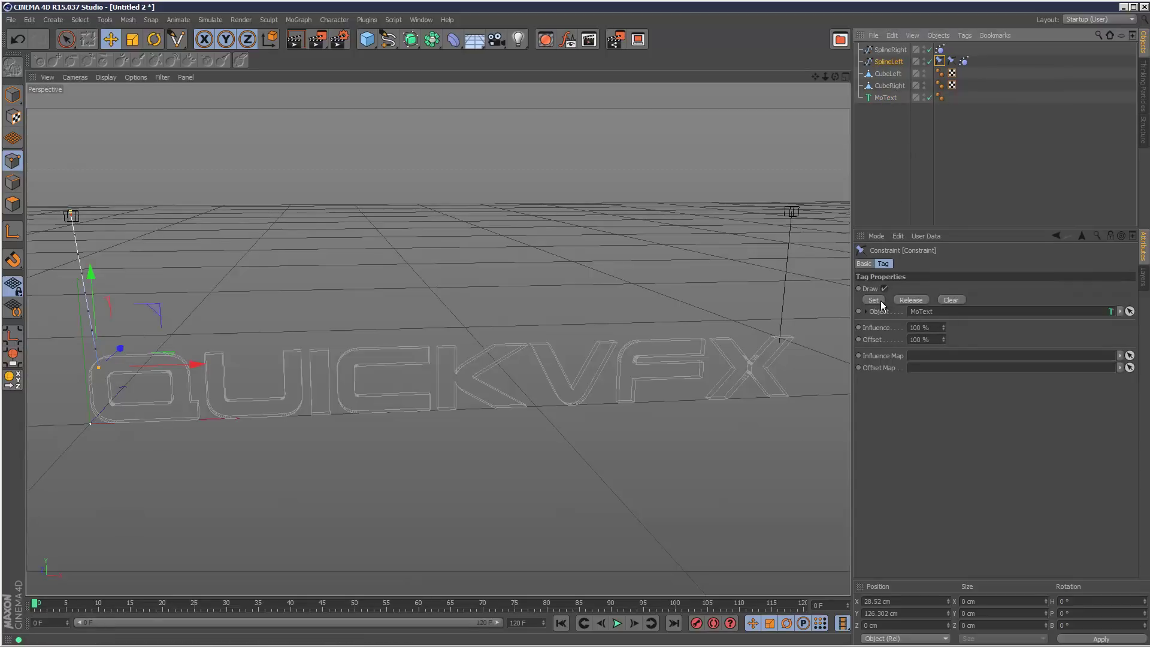
pyautogui.click(879, 301)
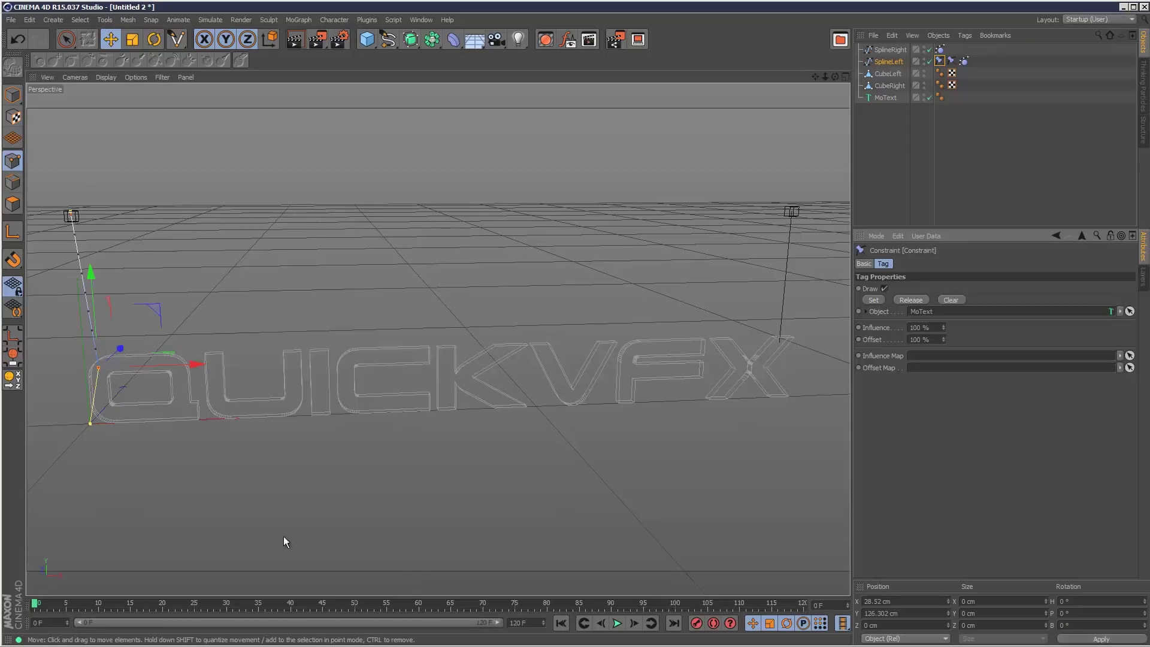
pyautogui.click(617, 623)
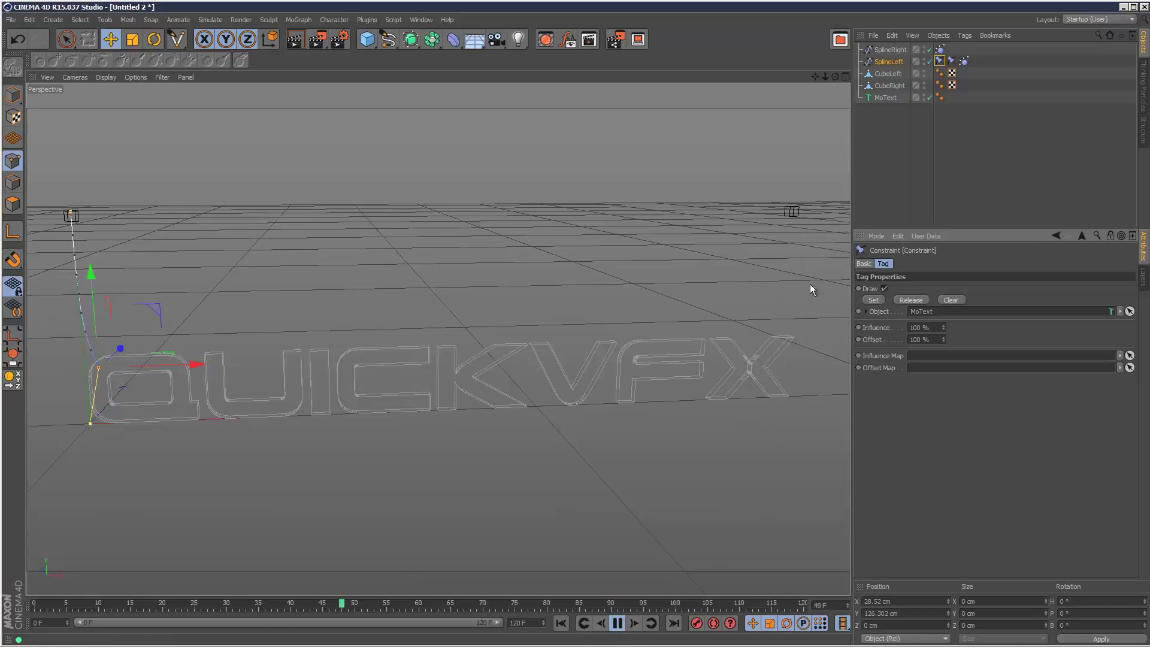
pyautogui.click(617, 622)
pyautogui.click(561, 623)
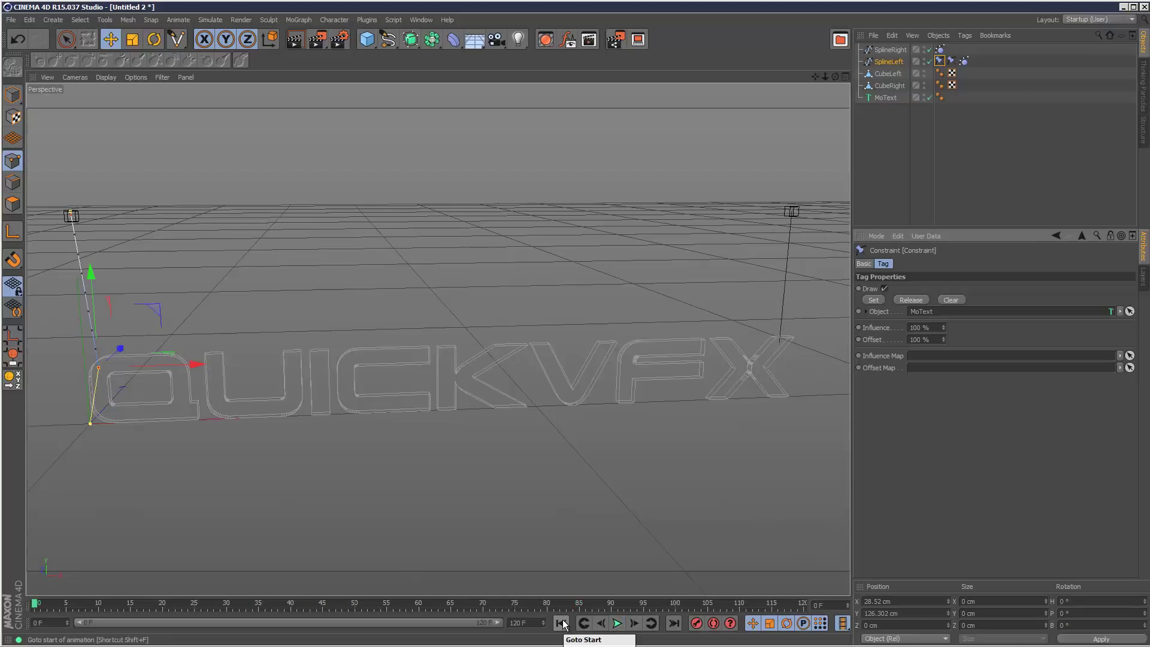
# Set SplineLeft's type to Akima and play the animation.
pyautogui.click(889, 62)
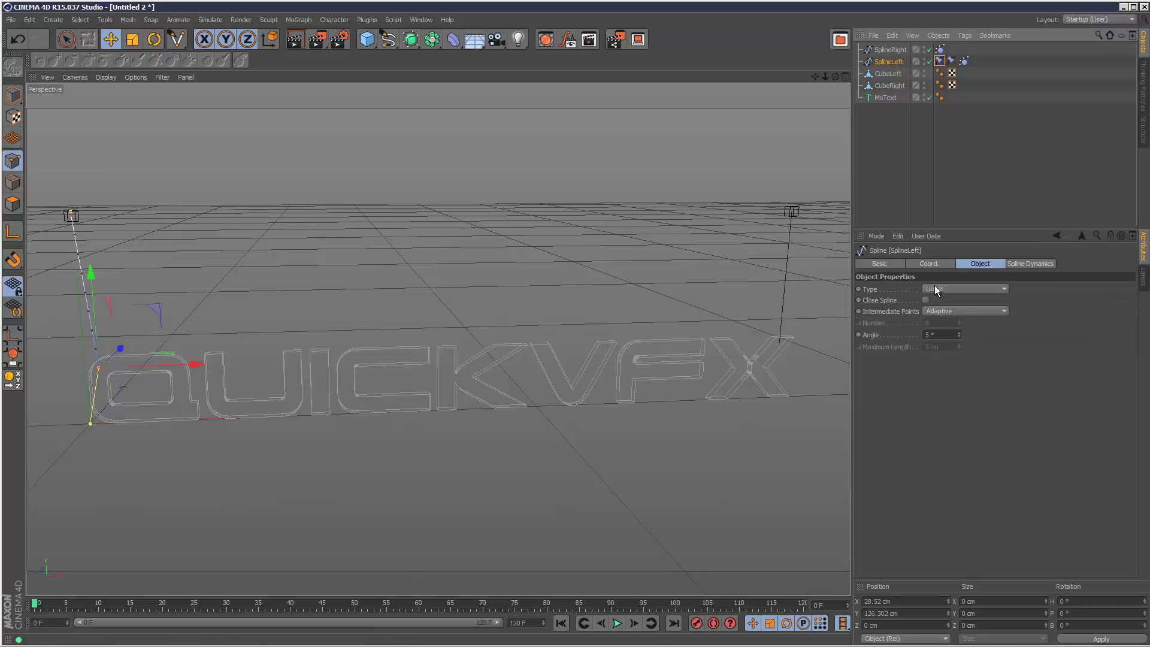
pyautogui.click(950, 287)
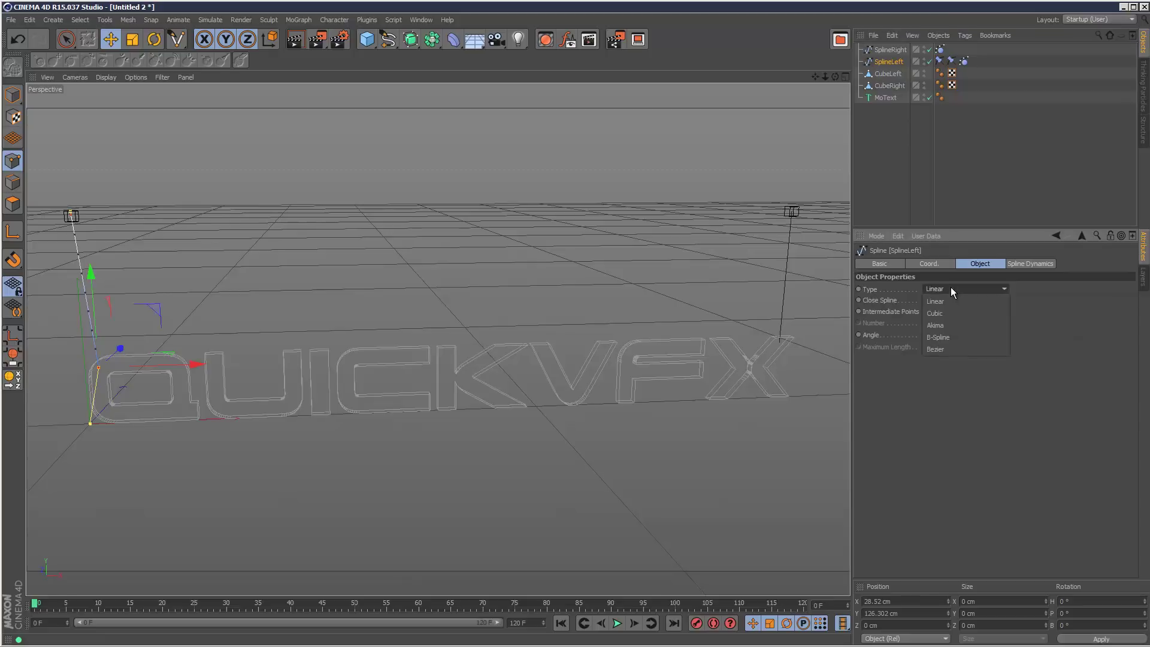
pyautogui.click(963, 323)
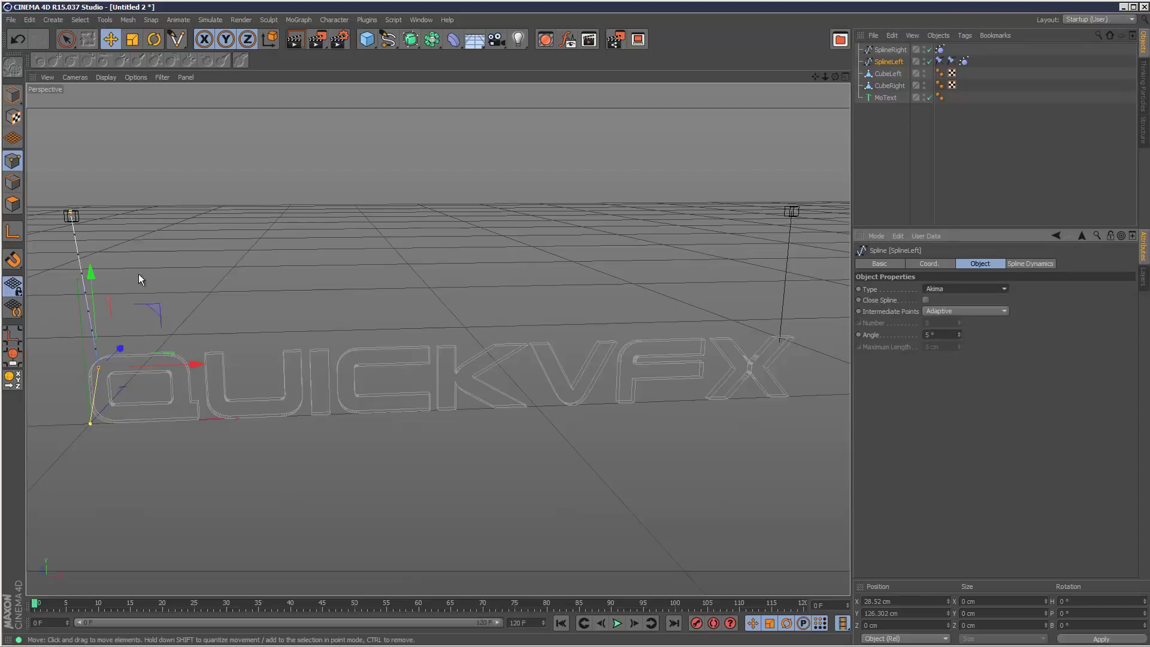
pyautogui.click(625, 623)
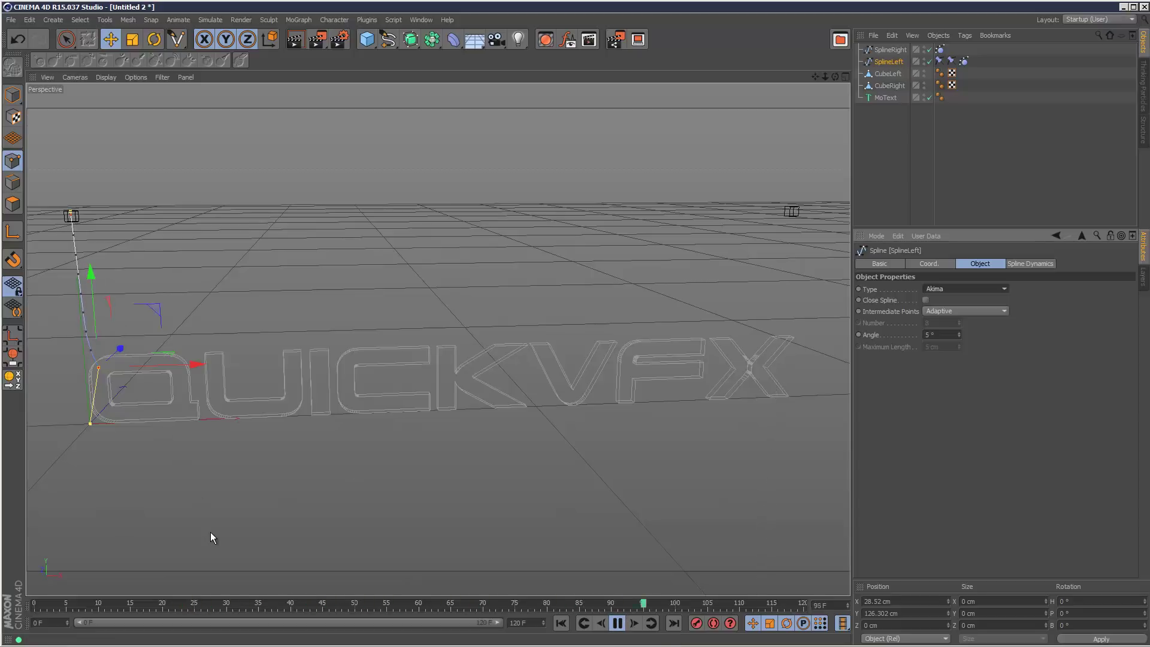
# Add a Rigid Body simulation tag to MoText.
pyautogui.click(886, 98)
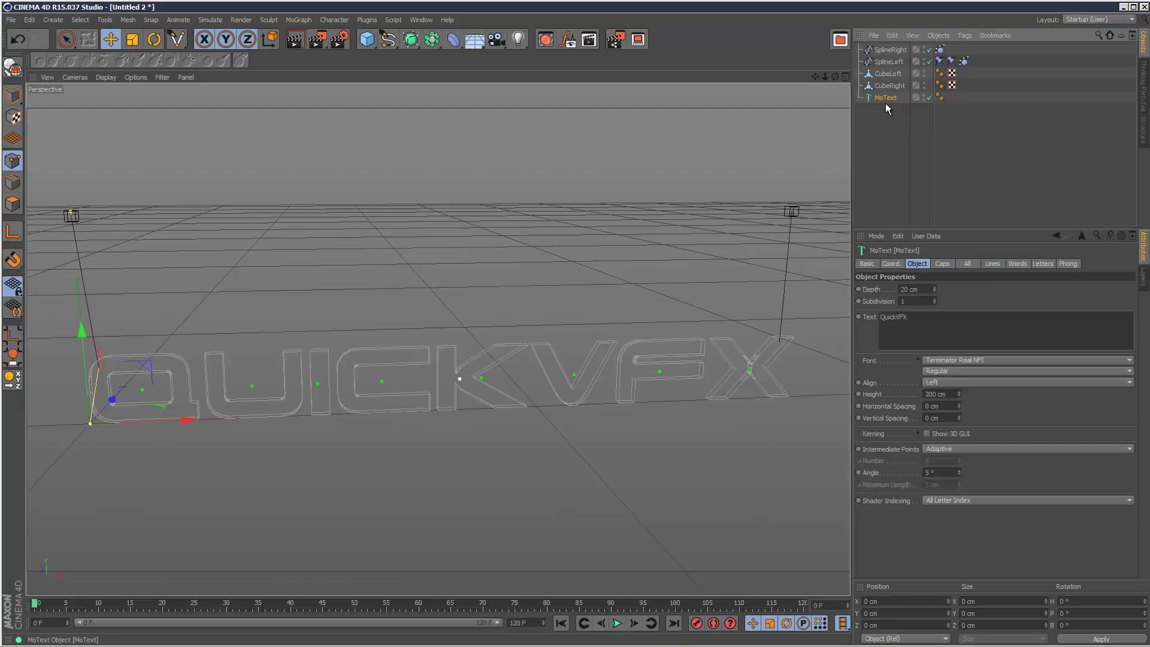
pyautogui.keyDown('ctrl'); pyautogui.click(892, 100); pyautogui.keyUp('ctrl')
pyautogui.click(892, 99)
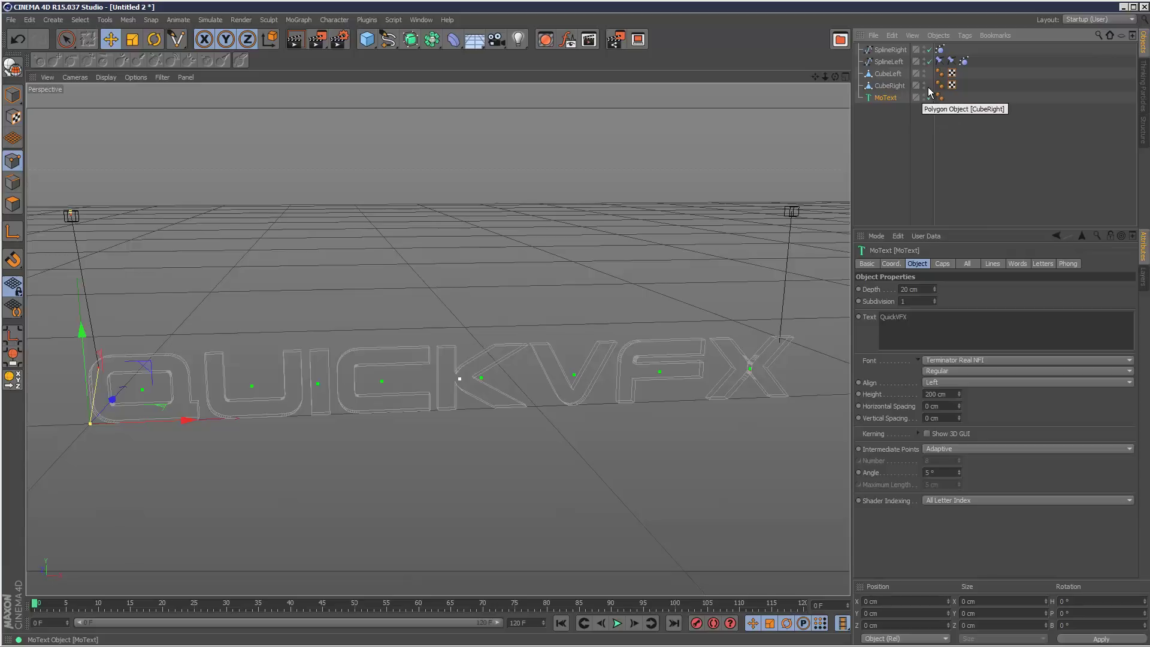
pyautogui.click(965, 35)
pyautogui.moveTo(1016, 146)
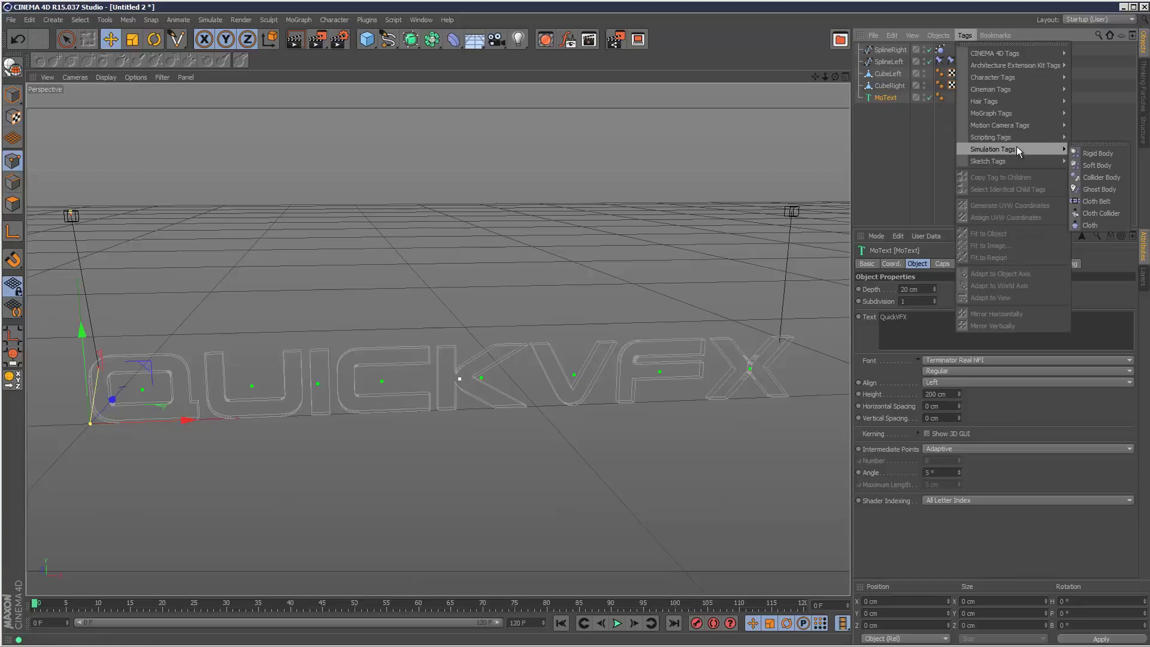
pyautogui.click(1097, 152)
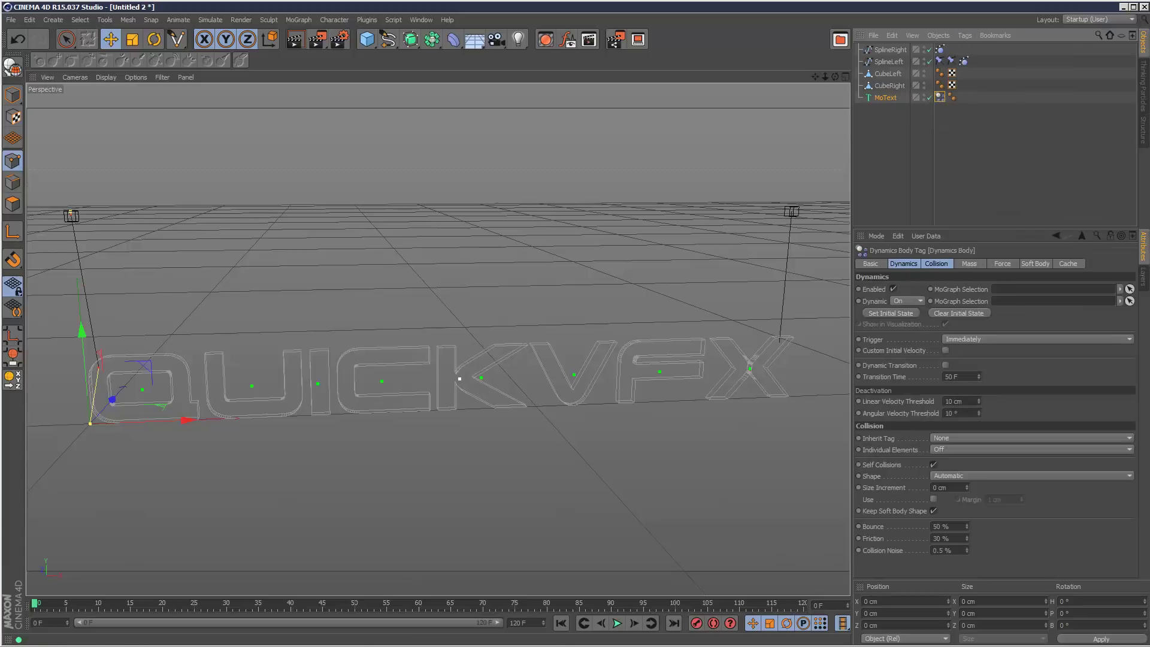
# Play the simulation twice from frame 0 to watch the text fall.
pyautogui.click(617, 623)
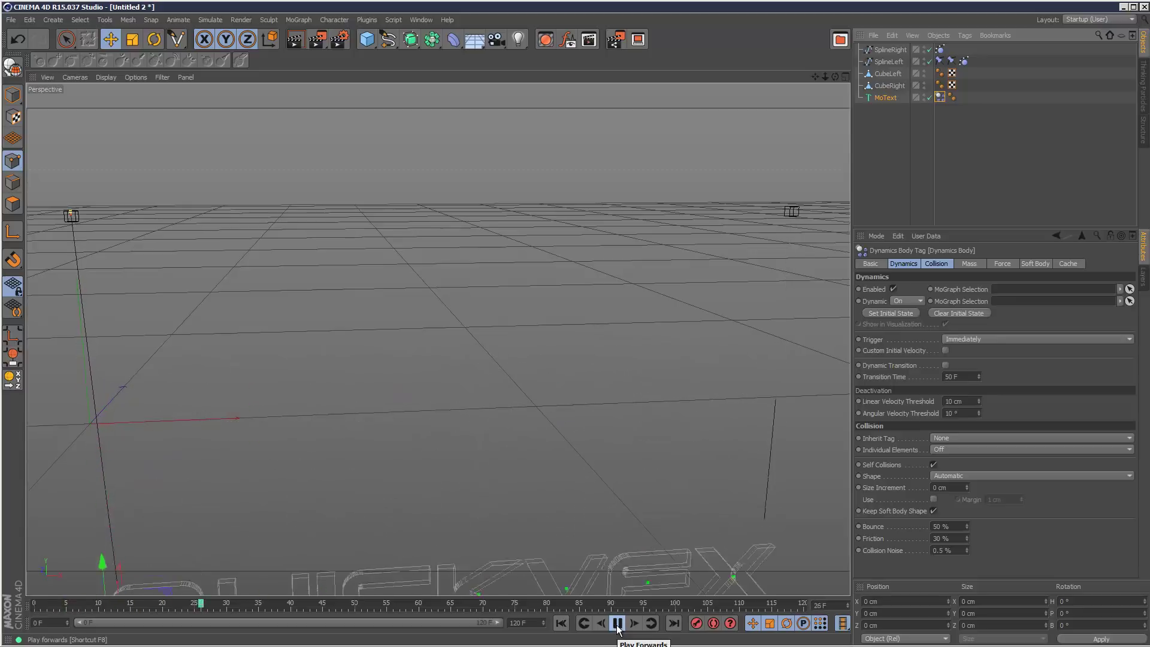
pyautogui.click(617, 624)
pyautogui.click(561, 624)
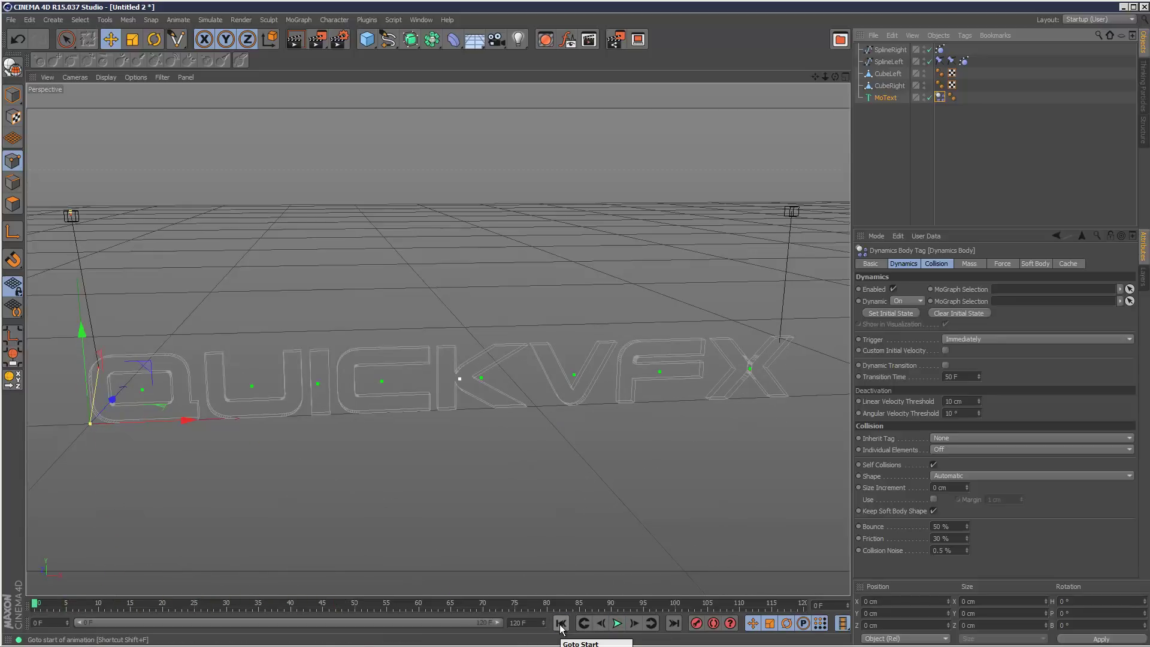
pyautogui.click(617, 623)
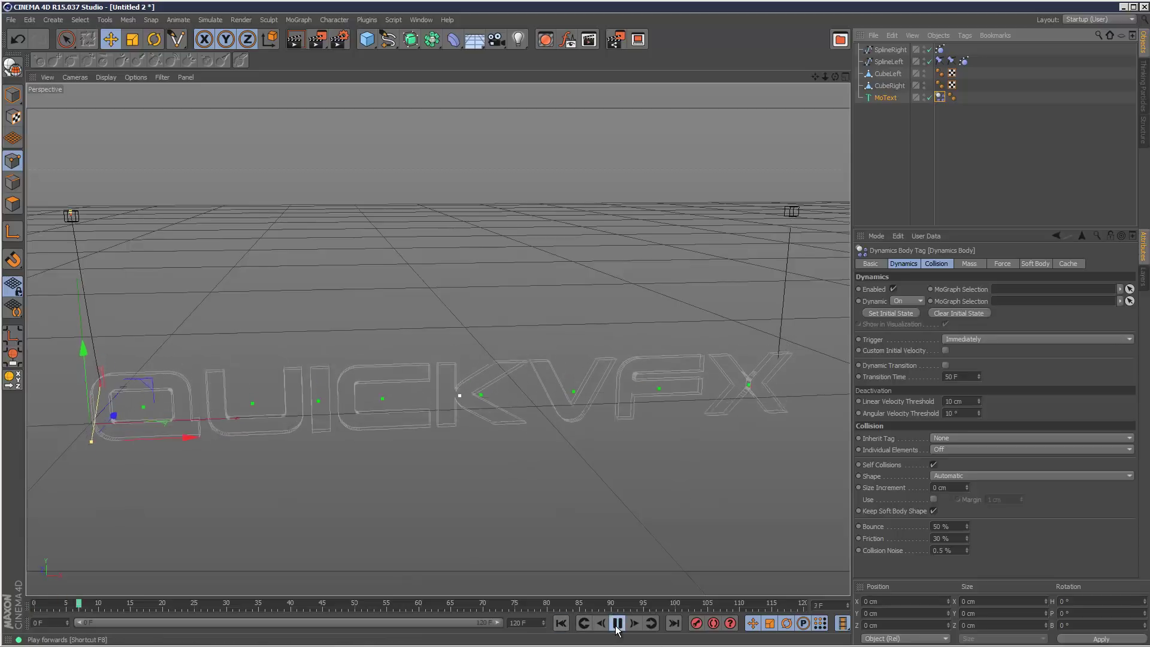
pyautogui.click(561, 623)
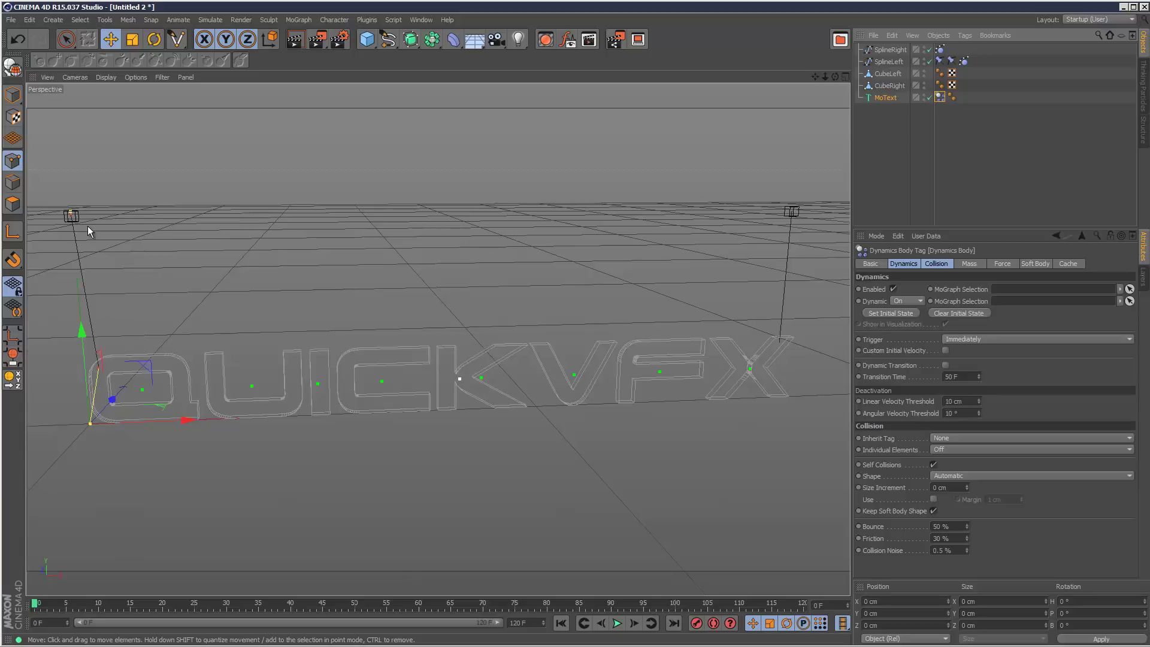
# Add a Spring with CubeLeft as Object A and the MoText as Object B.
pyautogui.click(213, 19)
pyautogui.moveTo(230, 48)
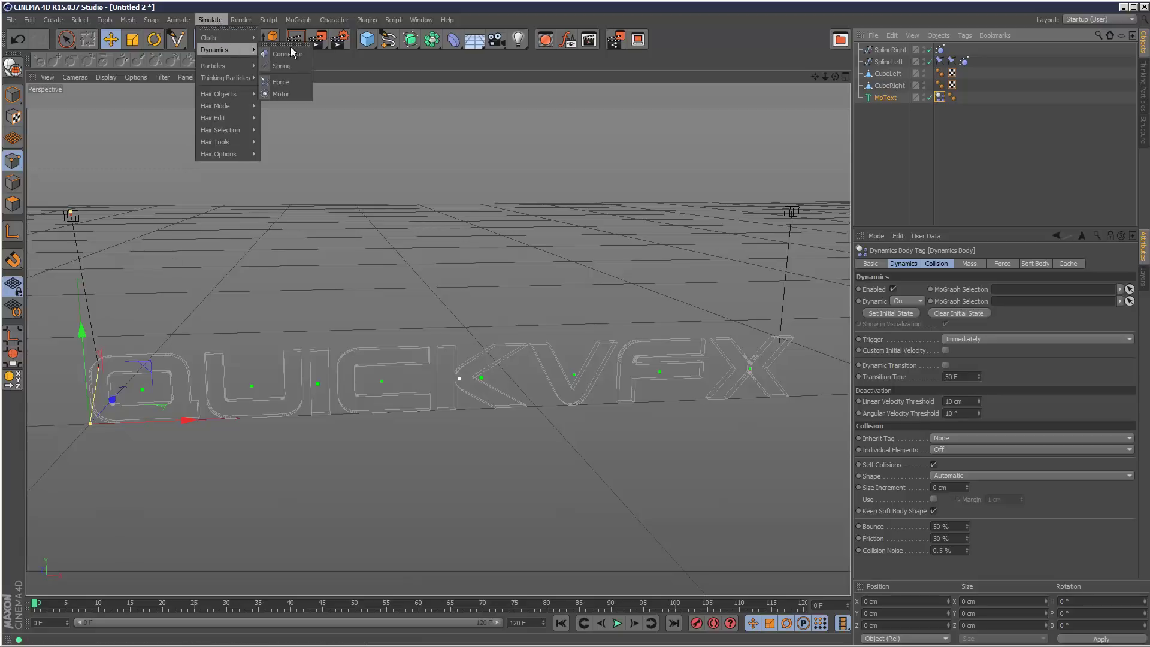
pyautogui.click(292, 65)
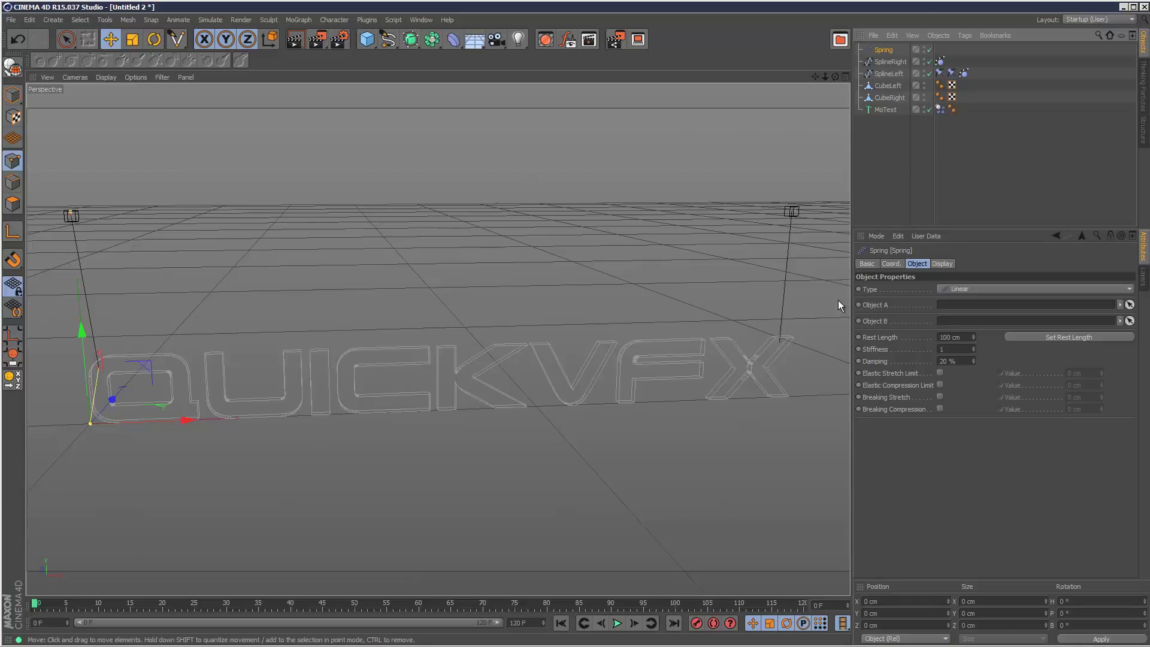
pyautogui.moveTo(968, 338); pyautogui.dragTo(970, 305)
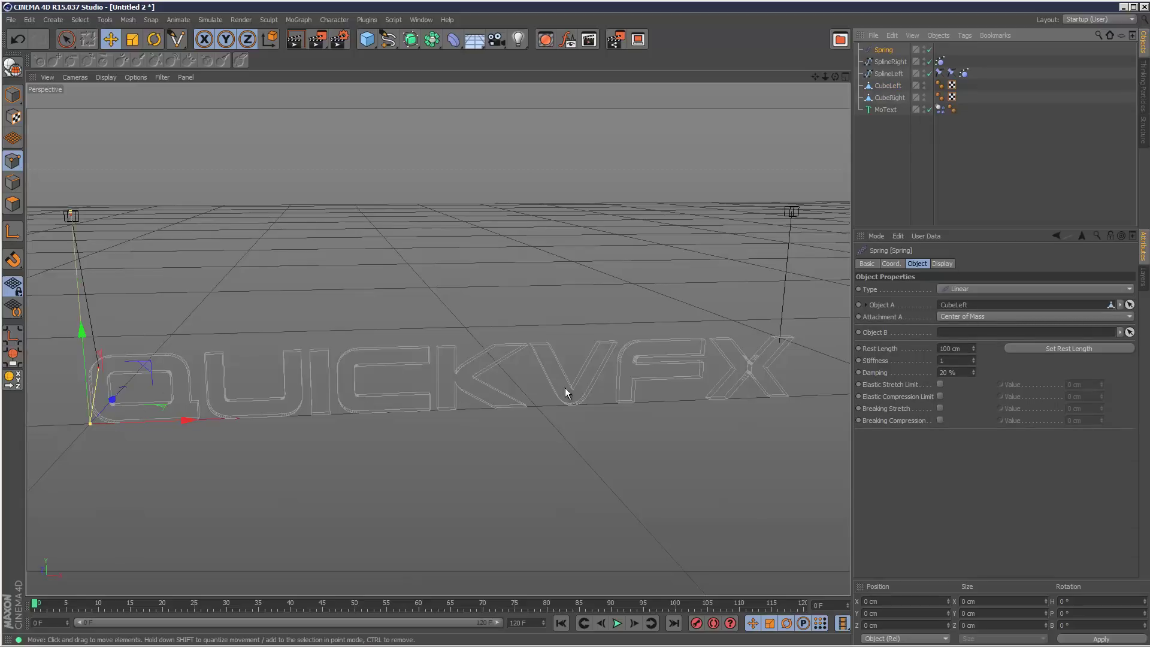
pyautogui.moveTo(884, 109); pyautogui.dragTo(963, 333)
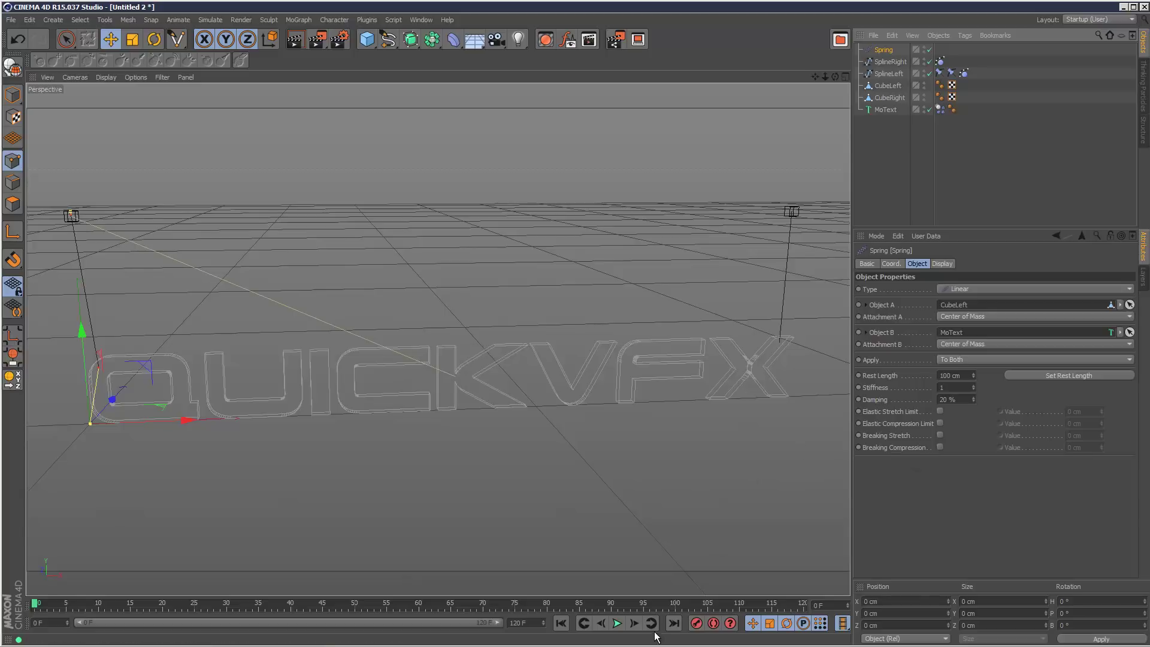
# Play the simulation to test the spring, then pause and rewind to frame 0.
pyautogui.click(619, 625)
pyautogui.click(616, 623)
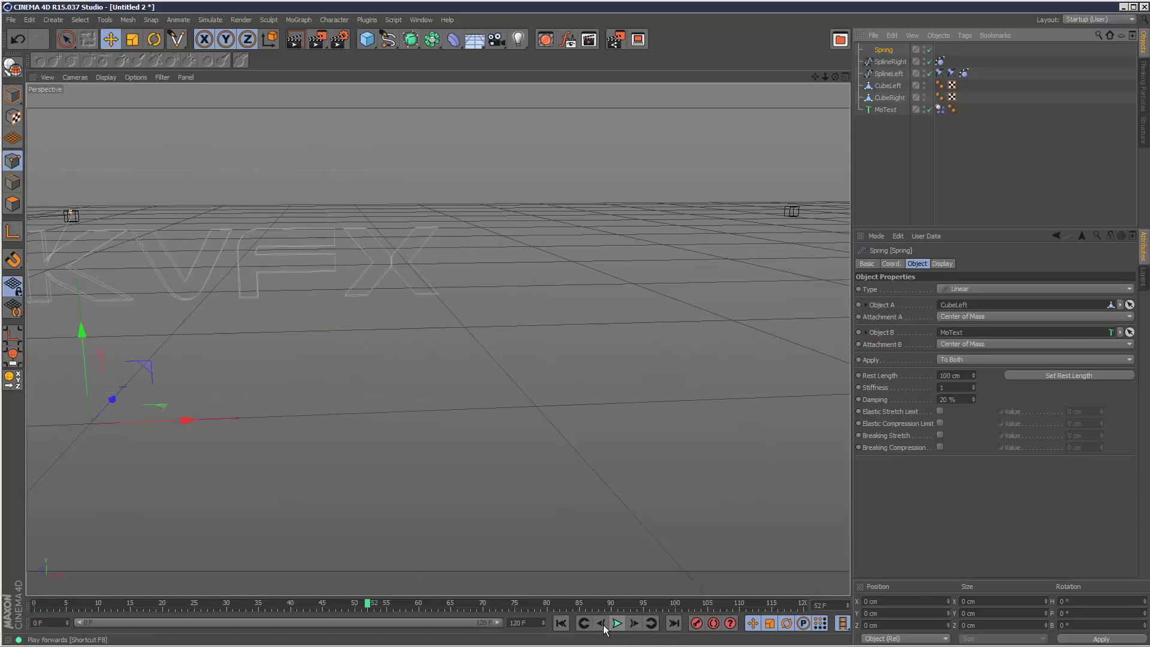
pyautogui.click(561, 623)
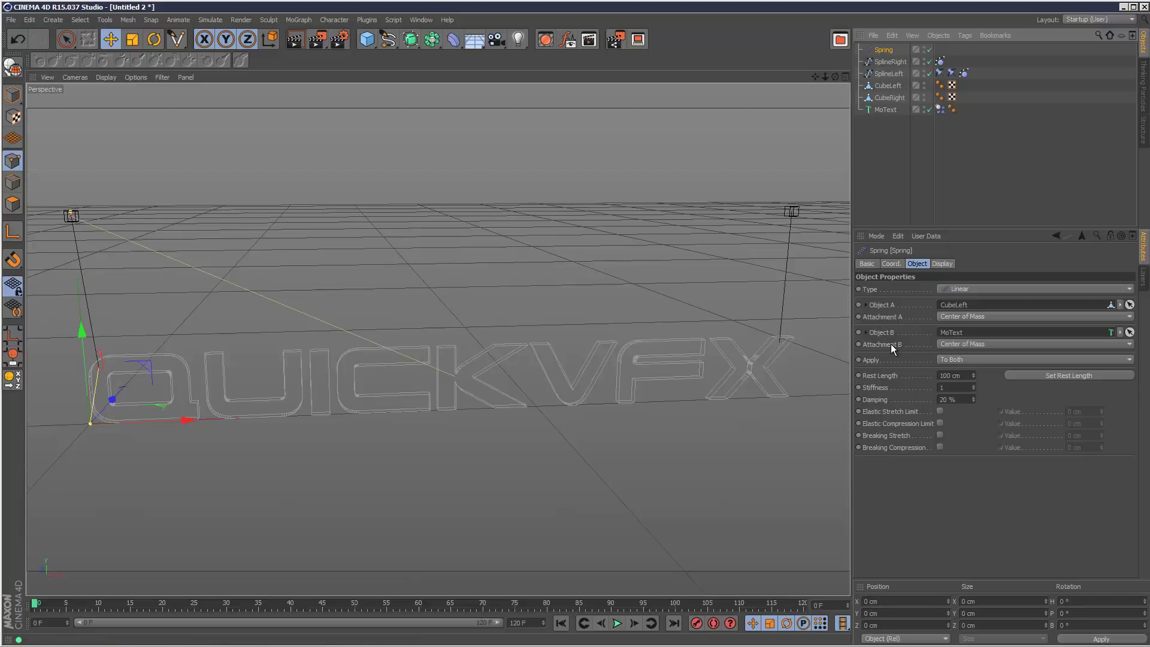
# Attach the spring's MoText end at a 28/126/0 cm offset and set rest length to 323.948 cm.
pyautogui.click(958, 345)
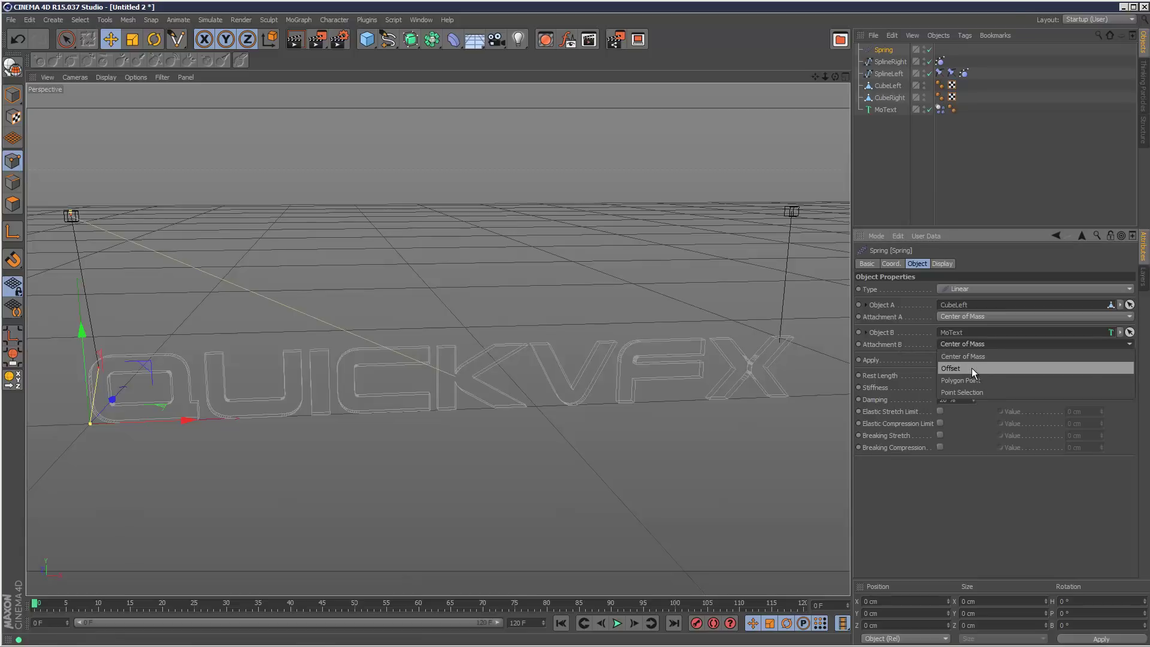
pyautogui.click(971, 368)
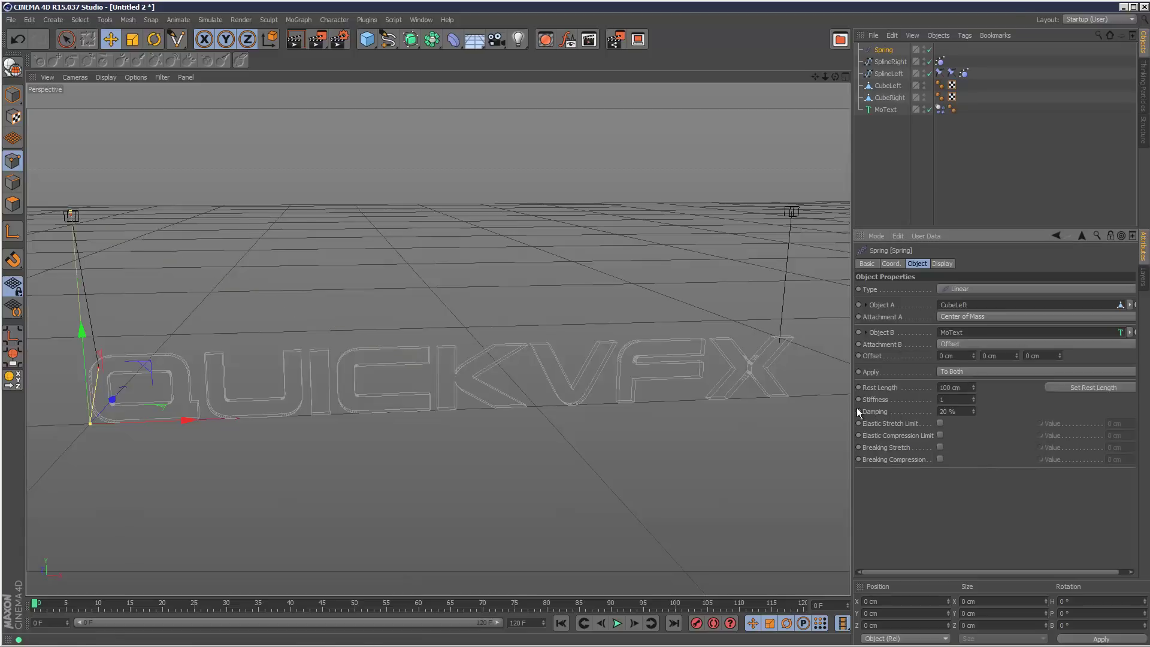
pyautogui.click(845, 77)
pyautogui.press('F4')
pyautogui.moveTo(824, 77); pyautogui.dragTo(801, 84)
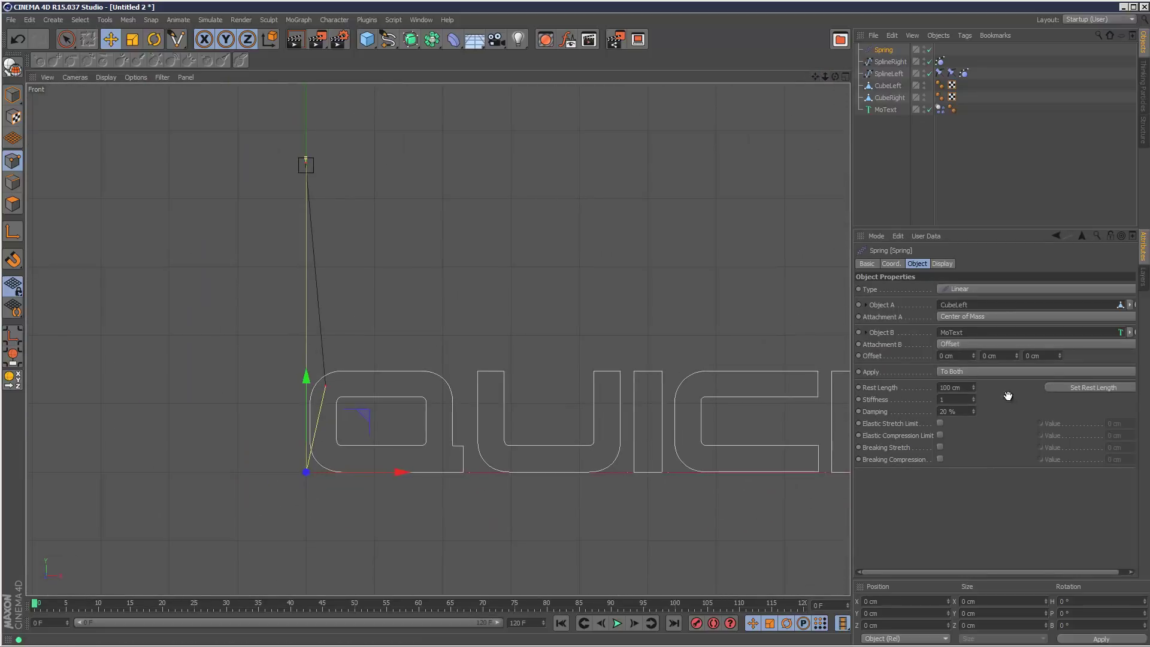
pyautogui.moveTo(974, 355)
pyautogui.mouseDown()
pyautogui.moveTo(1015, 354)
pyautogui.moveTo(974, 357)
pyautogui.mouseUp()
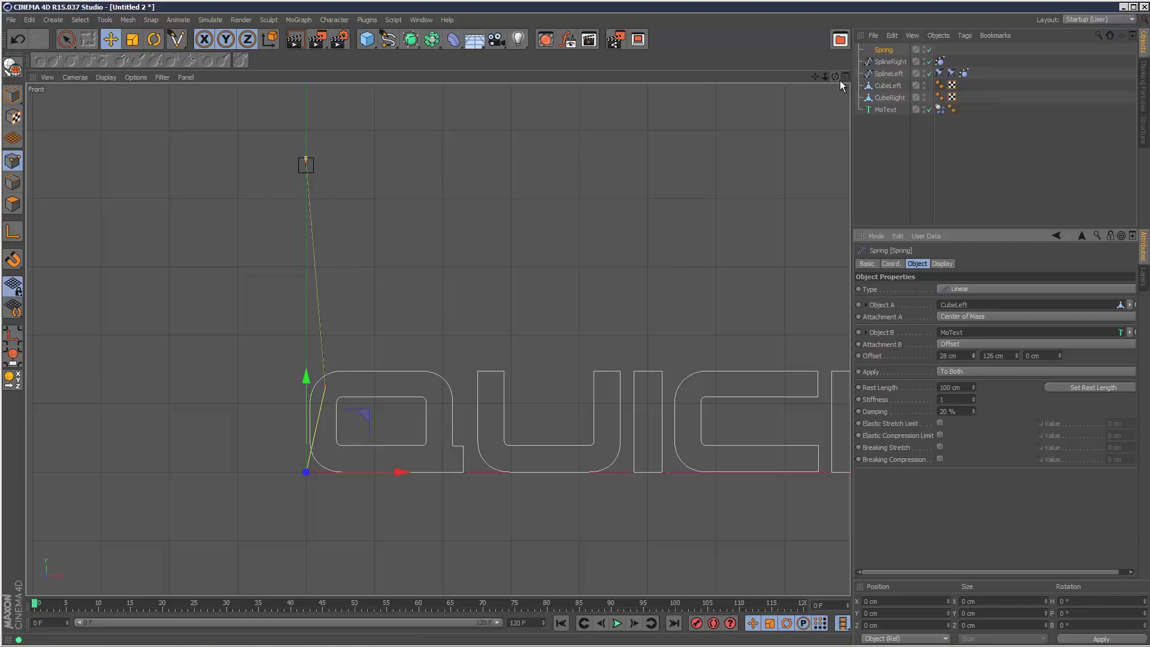
pyautogui.click(1070, 388)
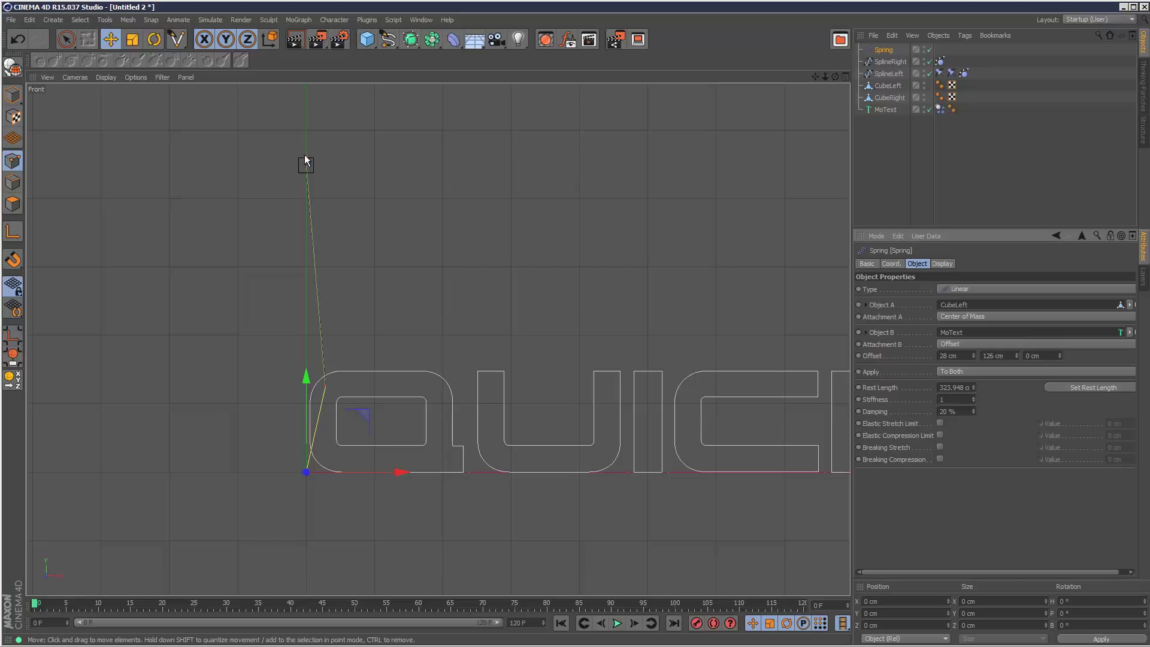
# Play the simulation in the full Perspective view, then stop and rewind to frame 0.
pyautogui.click(844, 77)
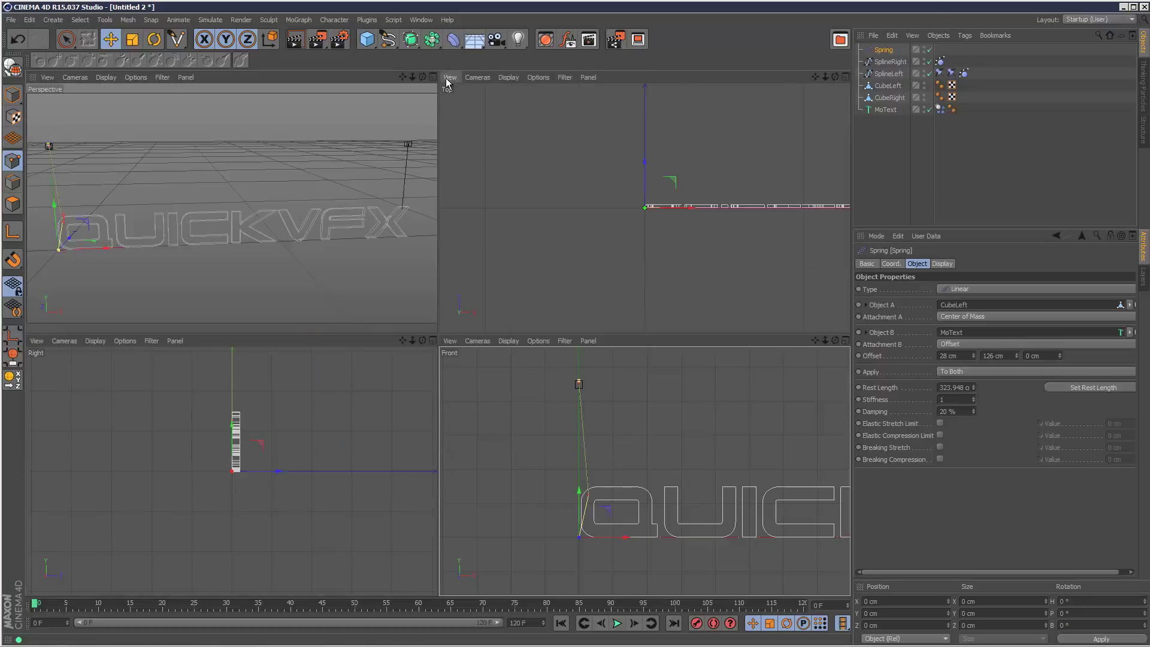
pyautogui.click(432, 78)
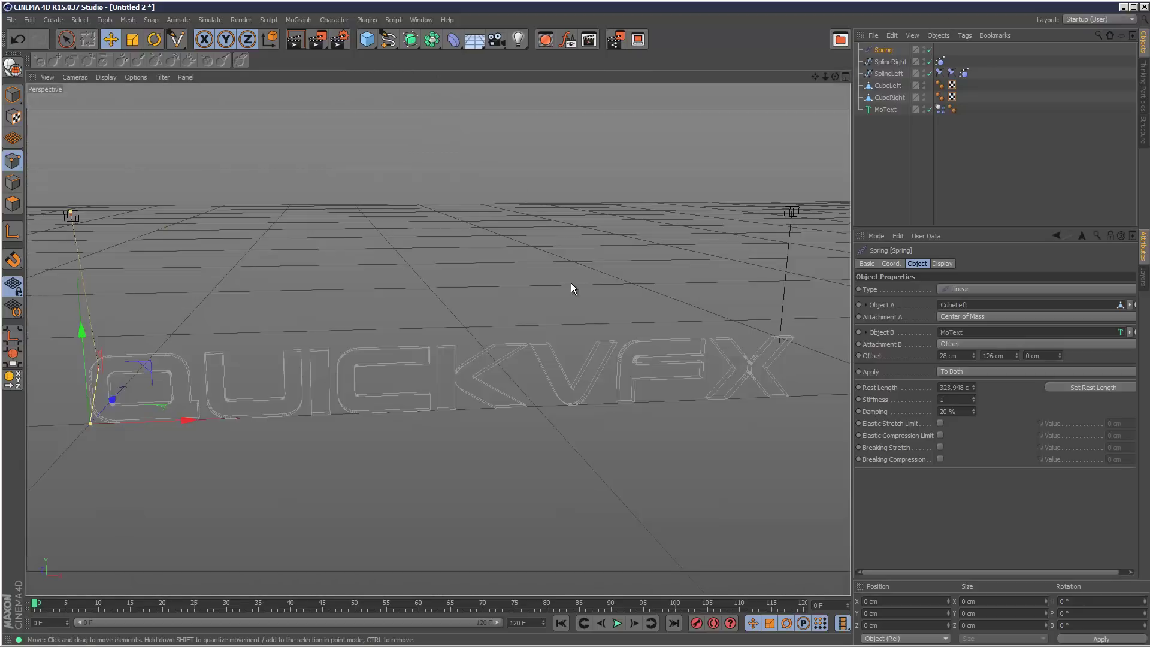
pyautogui.click(617, 623)
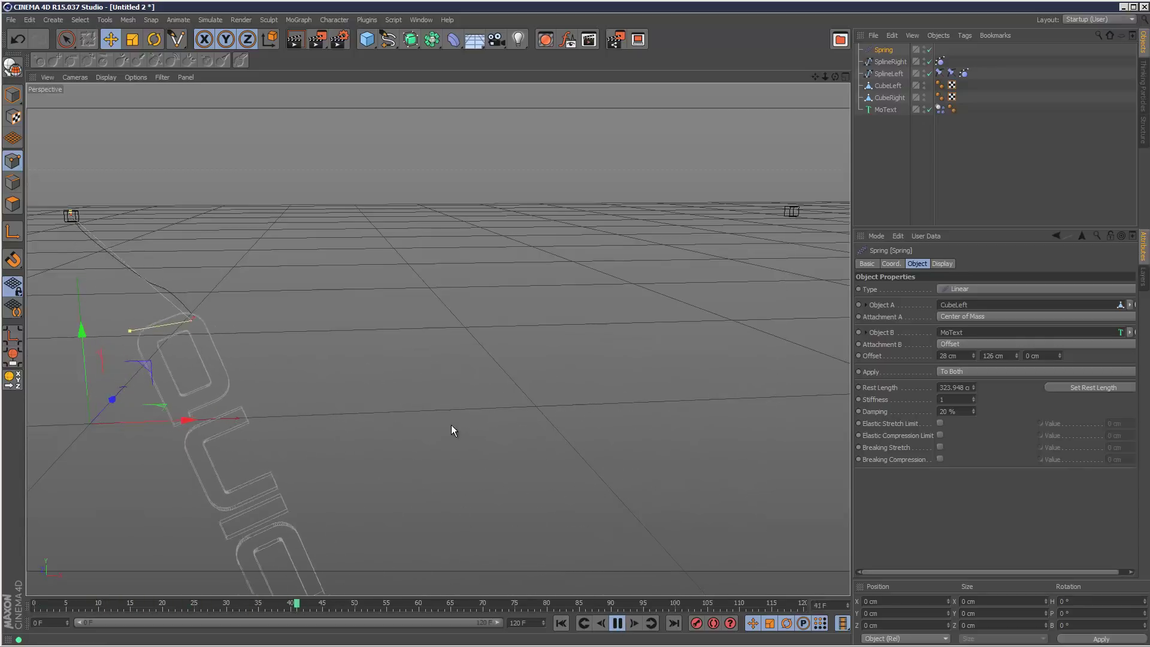
pyautogui.click(621, 626)
pyautogui.click(563, 625)
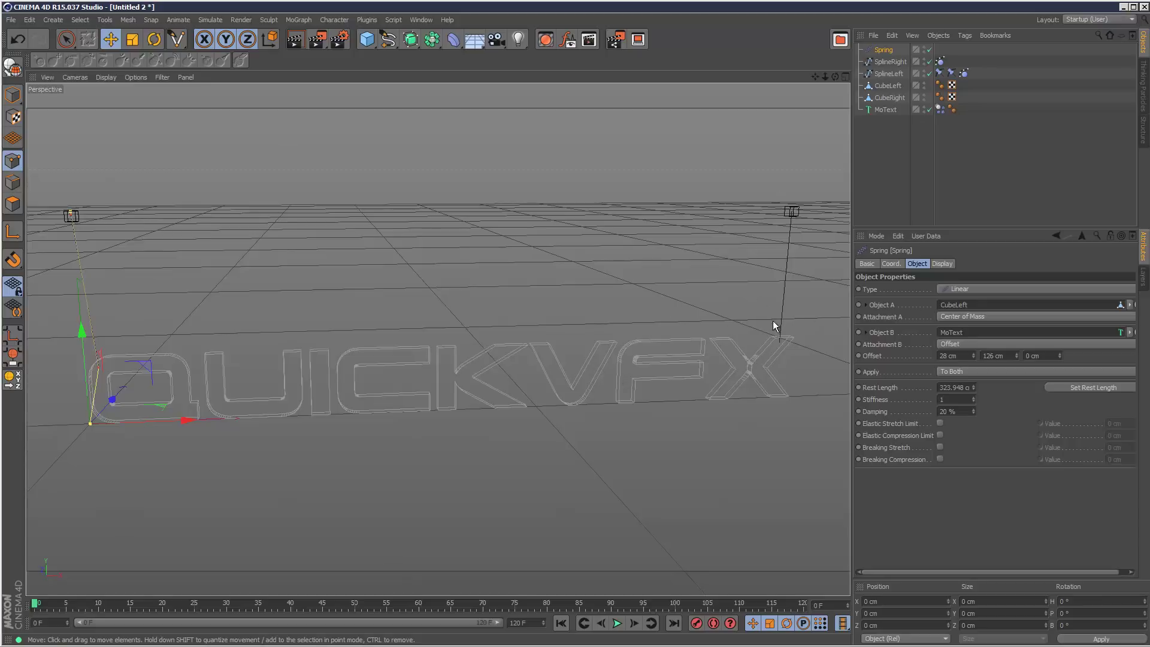
# Add a Hair Constraint tag to SplineRight.
pyautogui.click(901, 128)
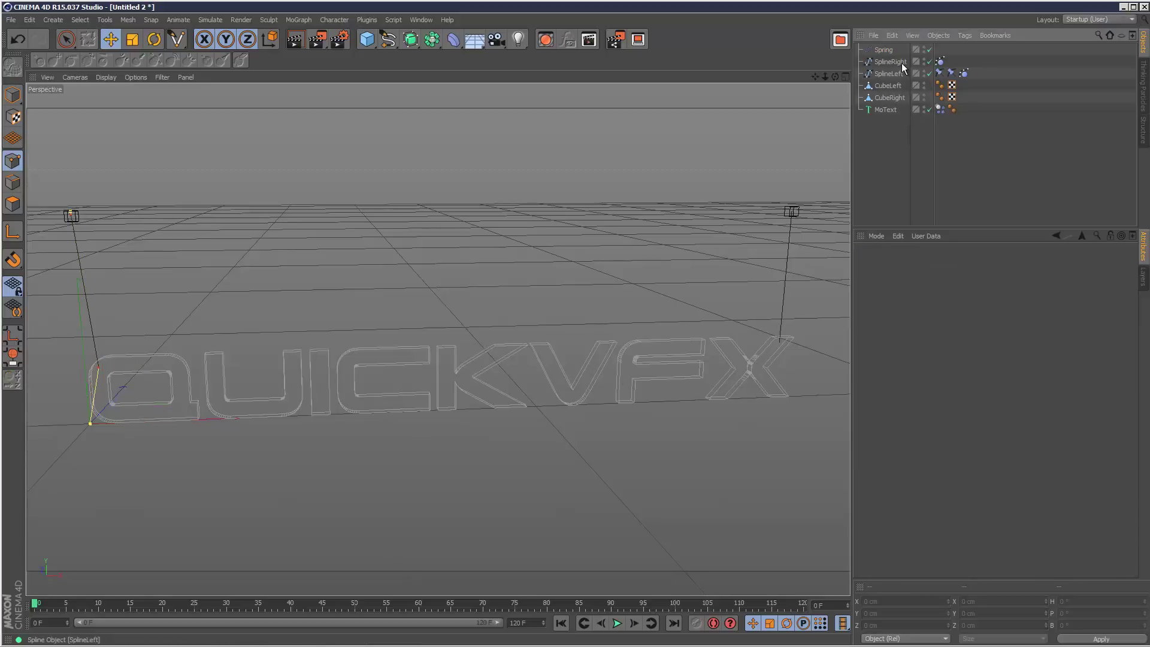
pyautogui.click(900, 61)
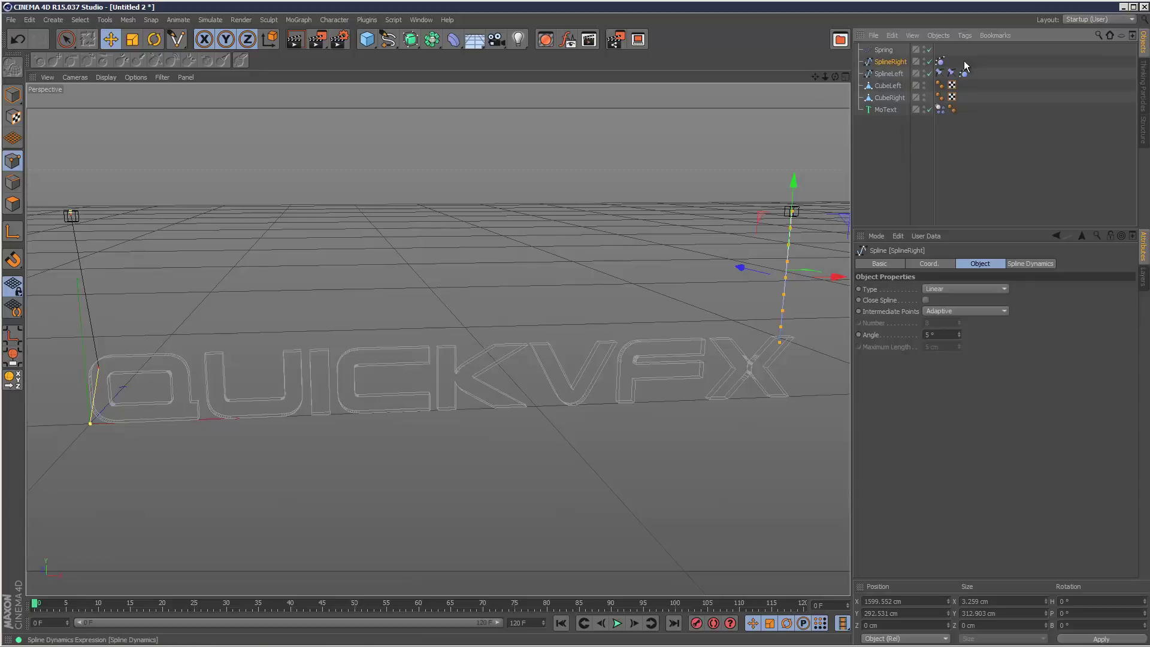
pyautogui.click(964, 36)
pyautogui.moveTo(1005, 102)
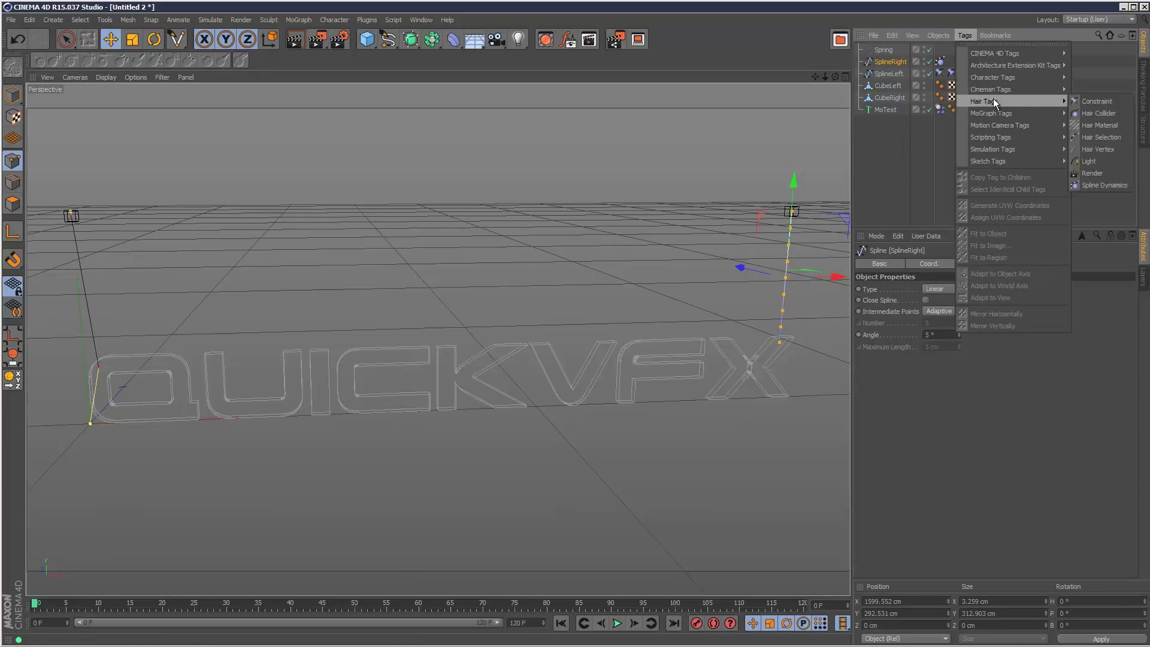
pyautogui.click(1098, 102)
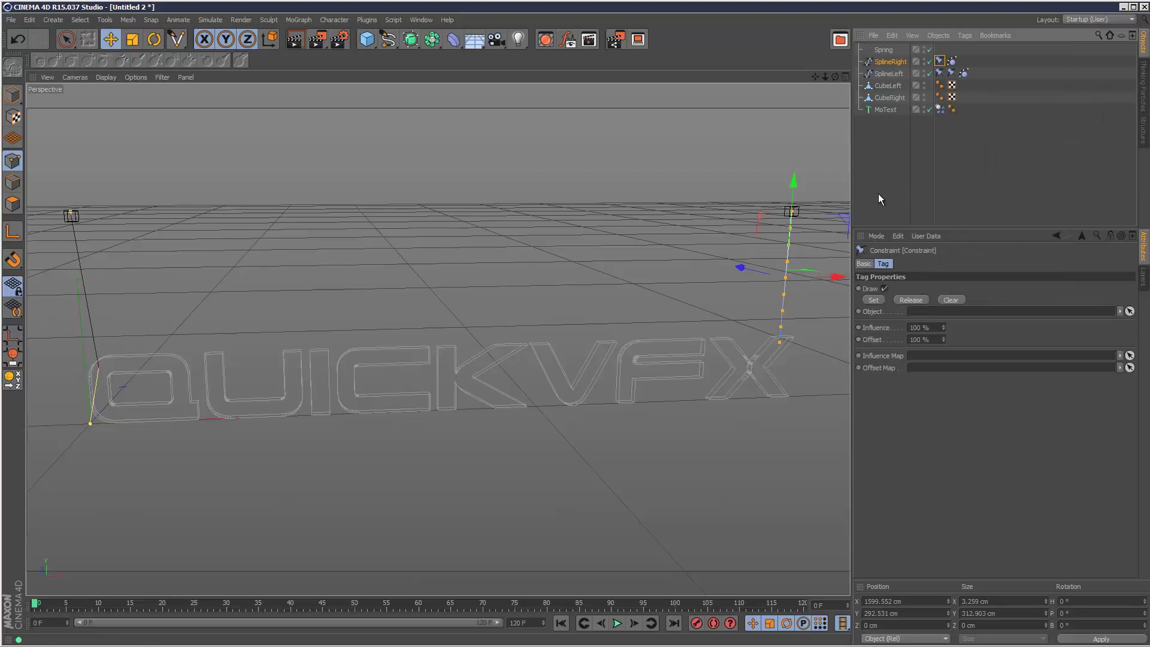
# Pin SplineRight's top point to CubeRight with the constraint tag.
pyautogui.click(806, 216)
pyautogui.click(890, 62)
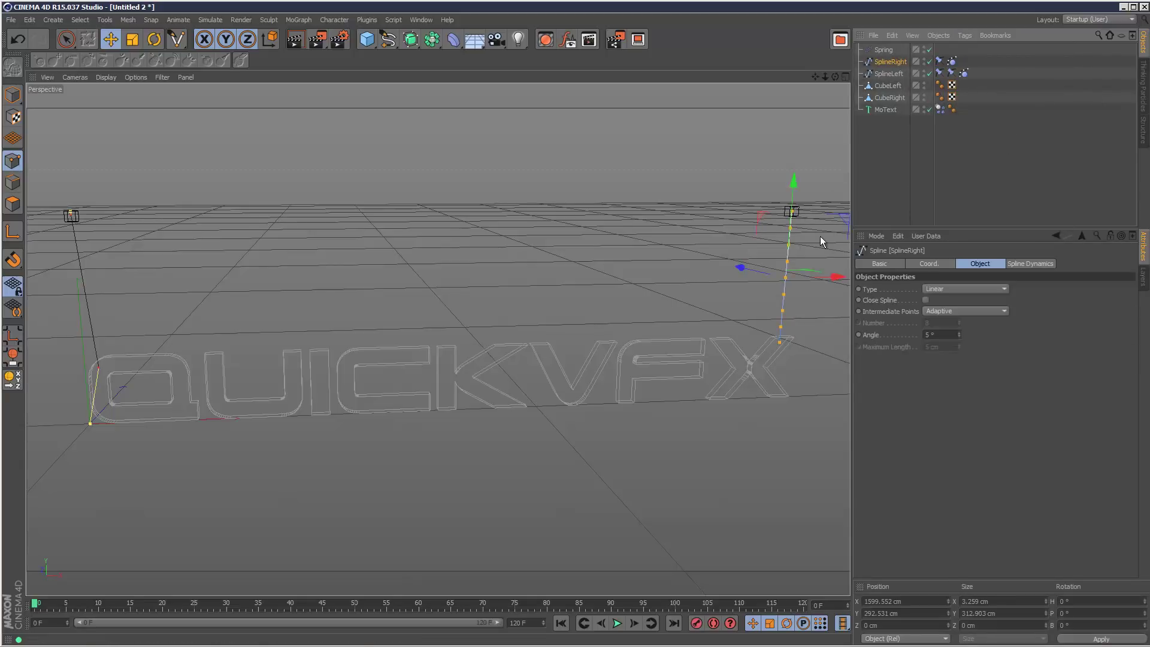
pyautogui.click(12, 160)
pyautogui.press('space')
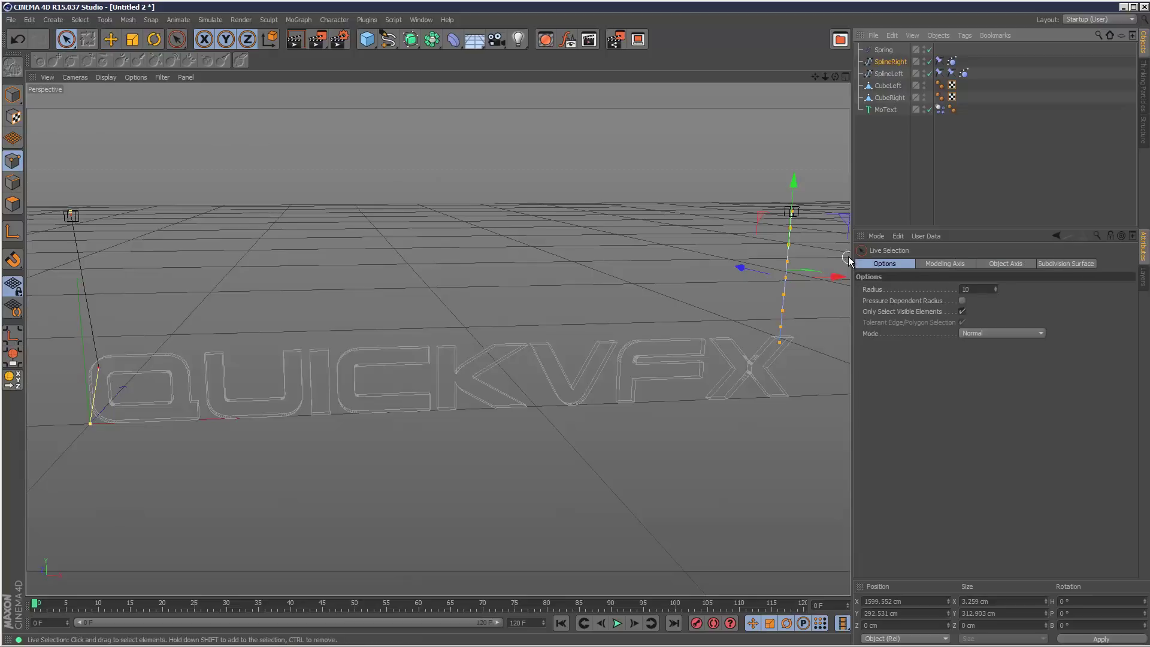
pyautogui.click(792, 212)
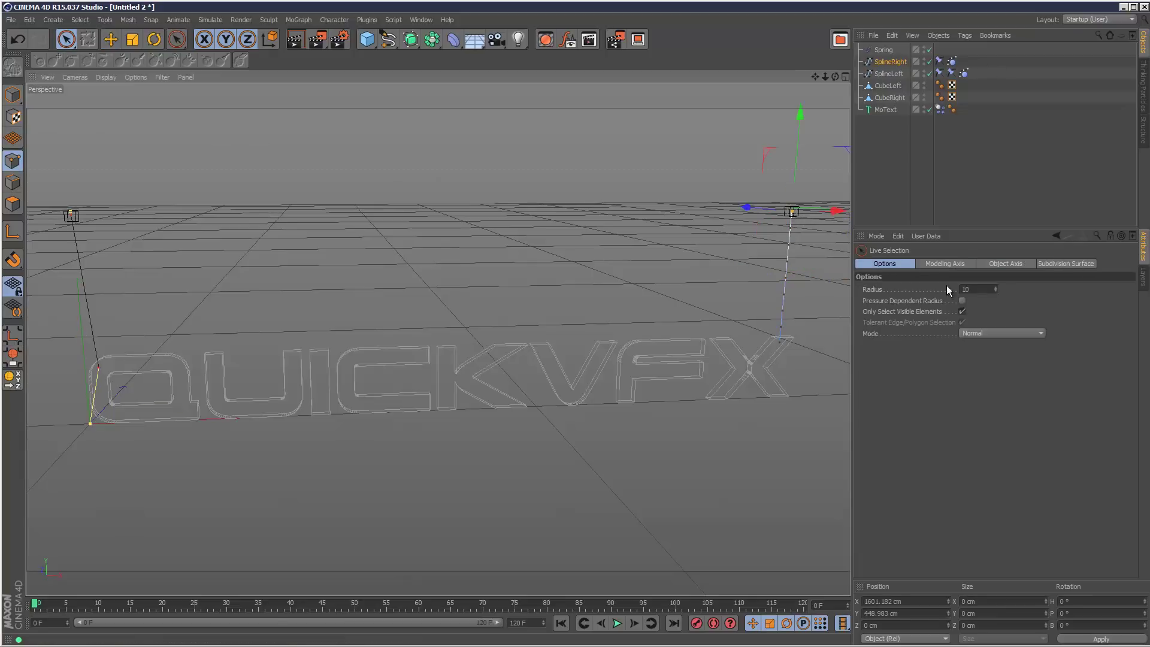
pyautogui.click(939, 61)
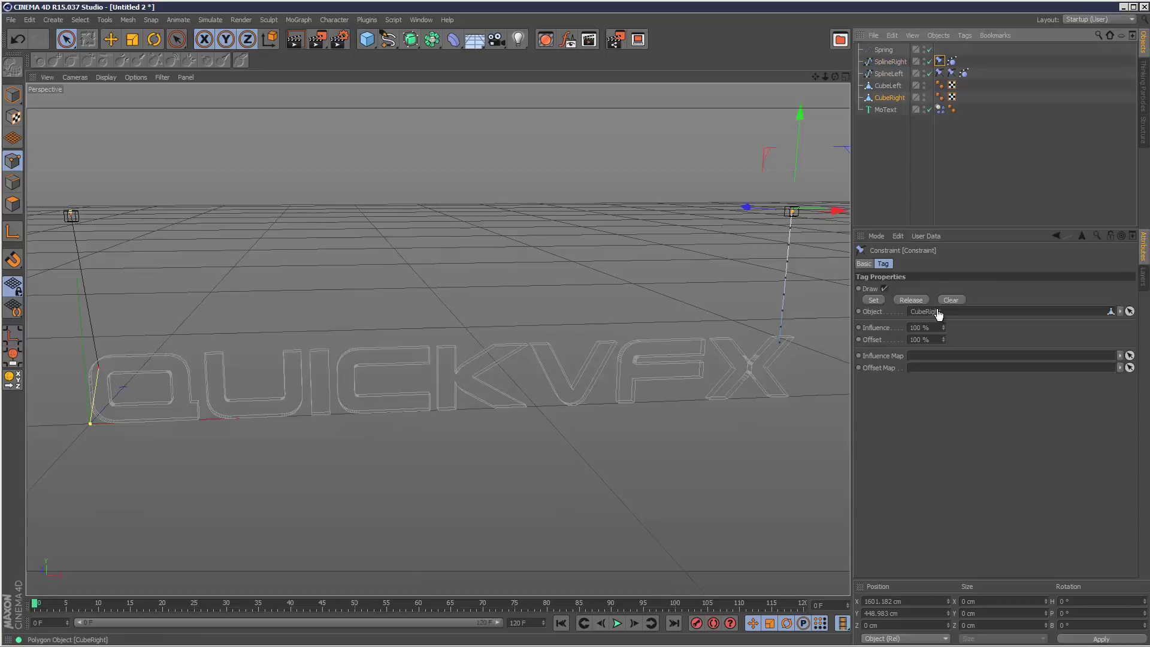
pyautogui.moveTo(937, 314); pyautogui.dragTo(937, 314)
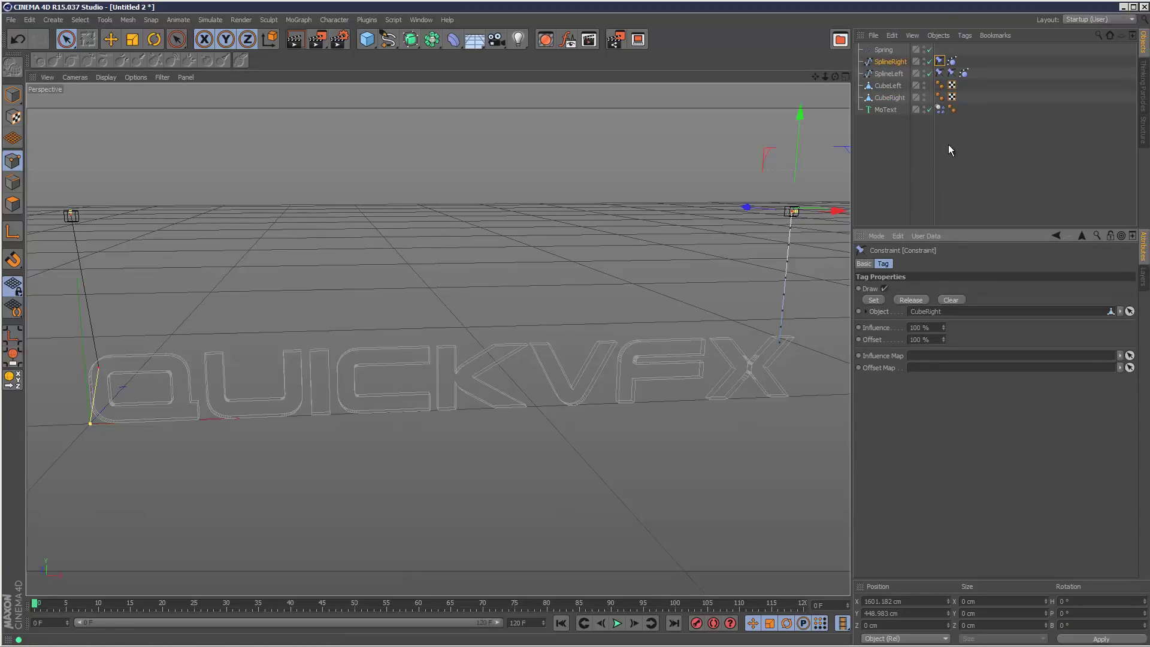
# Add a second Constraint tag pinning SplineRight's bottom point to the MoText.
pyautogui.click(968, 36)
pyautogui.moveTo(993, 97)
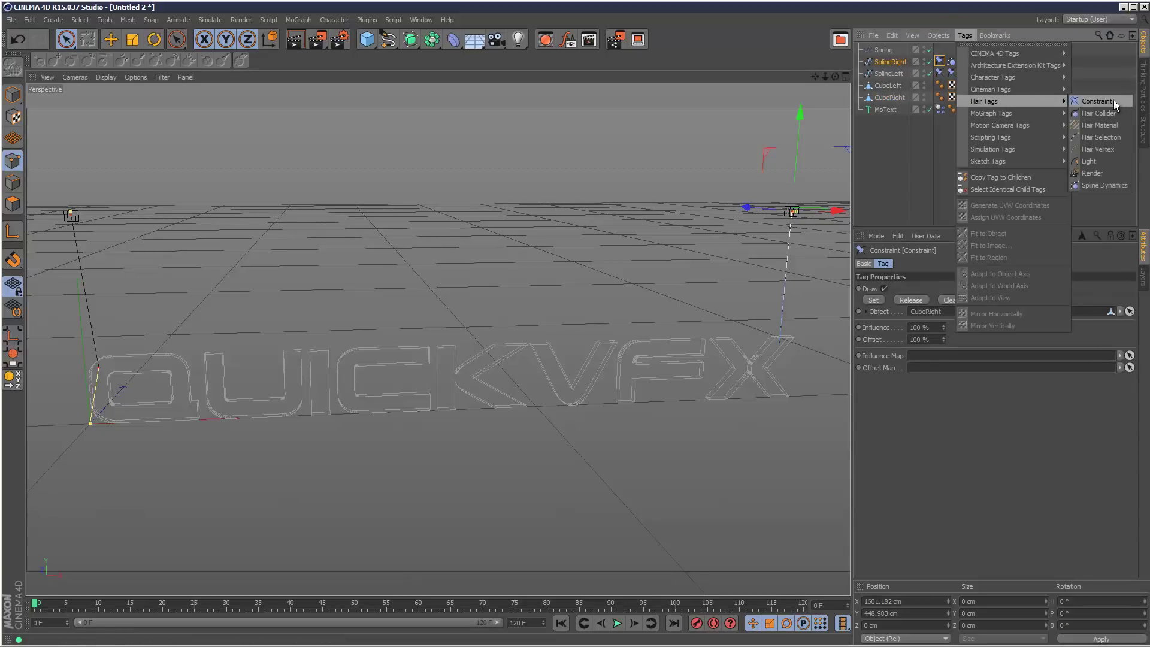
pyautogui.click(1113, 100)
pyautogui.click(780, 342)
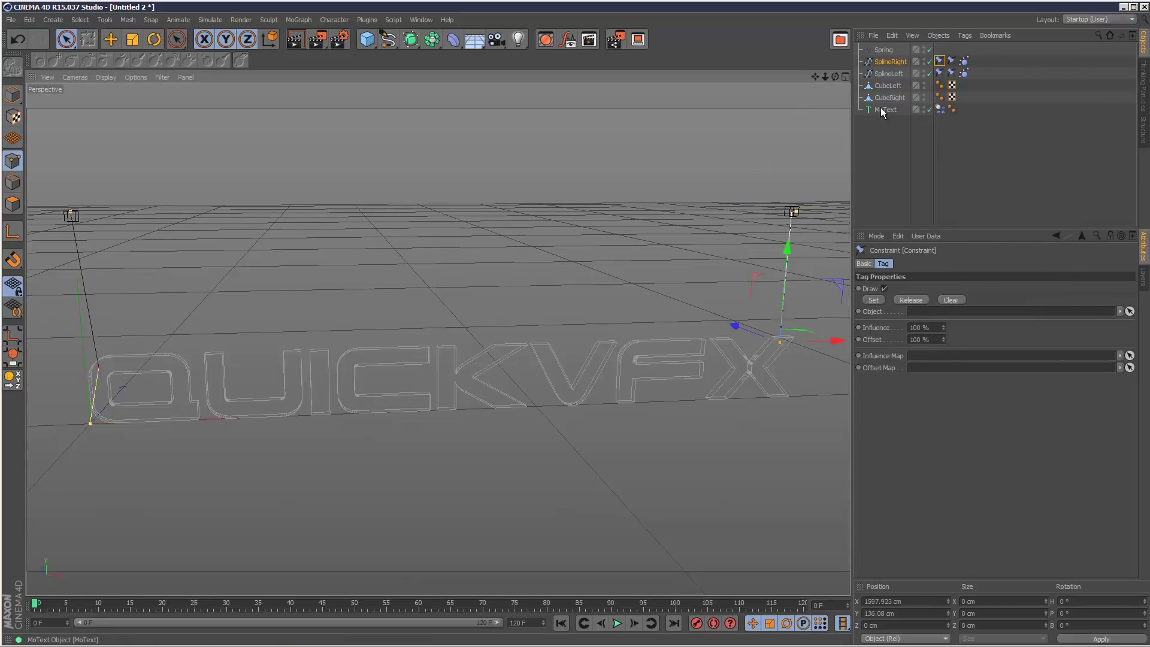
pyautogui.moveTo(881, 112); pyautogui.dragTo(943, 311)
pyautogui.click(874, 300)
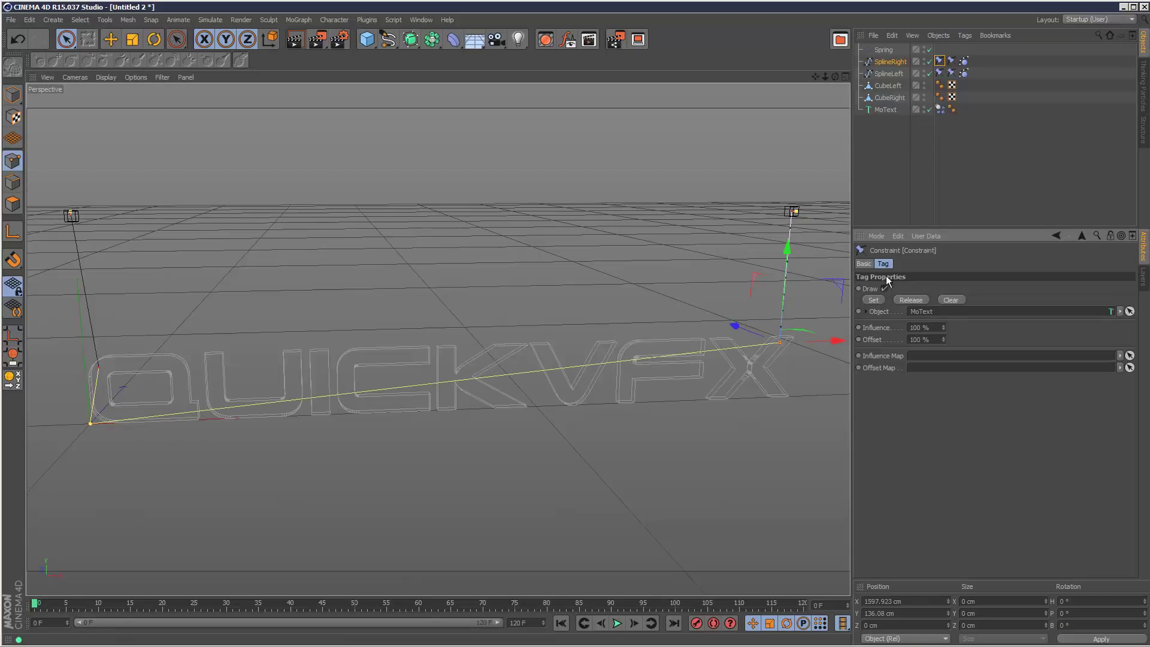
# Play the simulation to test the constraints, then stop and rewind to frame 0.
pyautogui.click(947, 177)
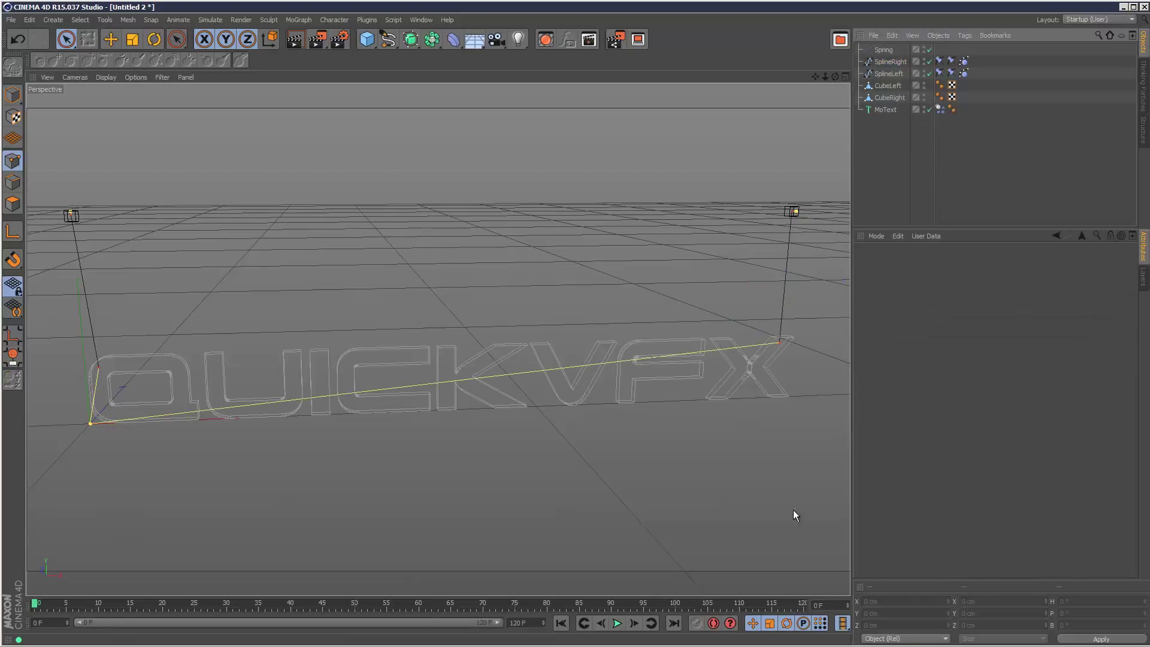
pyautogui.click(617, 623)
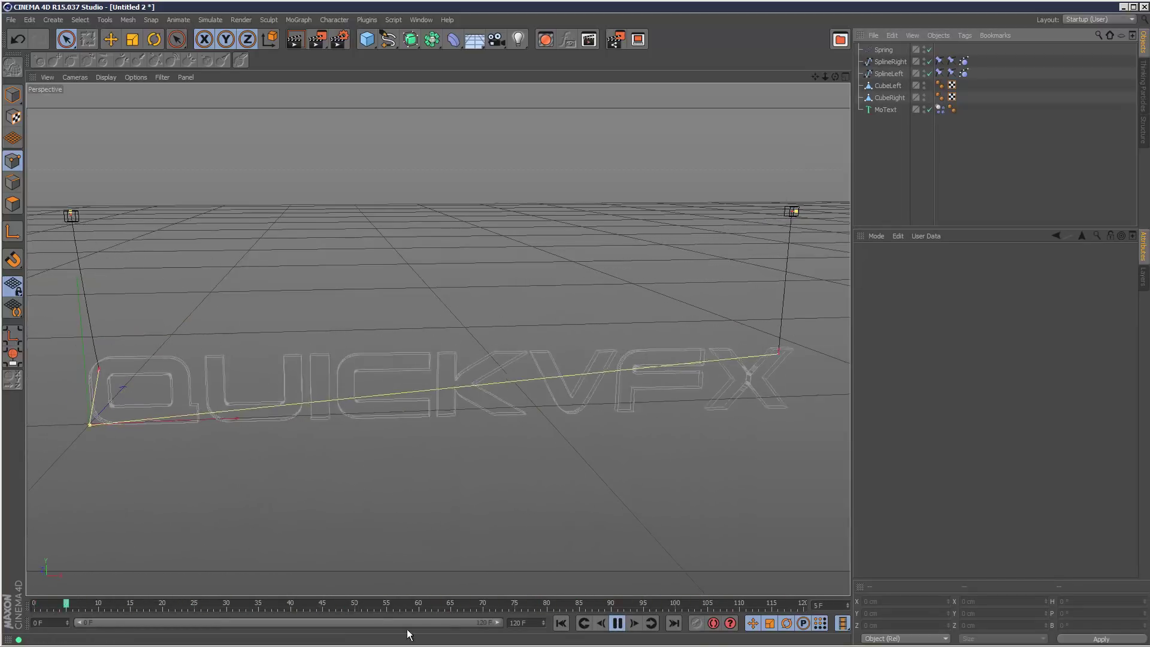
pyautogui.click(617, 622)
pyautogui.click(560, 623)
pyautogui.click(242, 20)
# Create a new spring and name the two springs SpringL and SpringR.
pyautogui.moveTo(210, 19)
pyautogui.moveTo(228, 48)
pyautogui.click(283, 64)
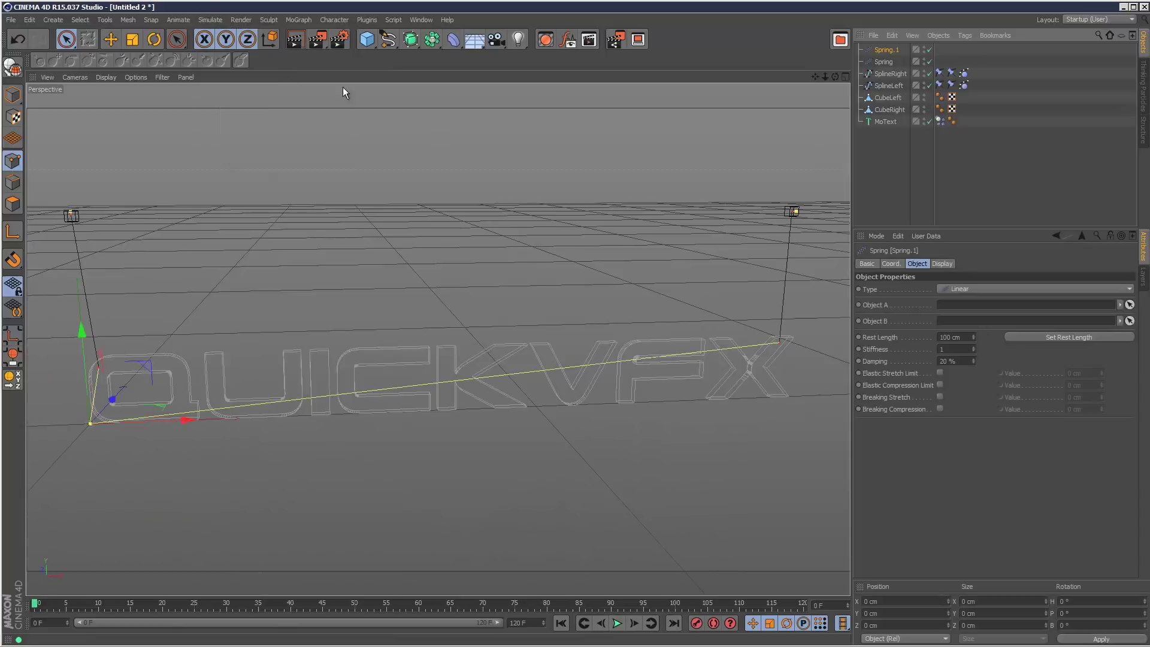
pyautogui.doubleClick(895, 63)
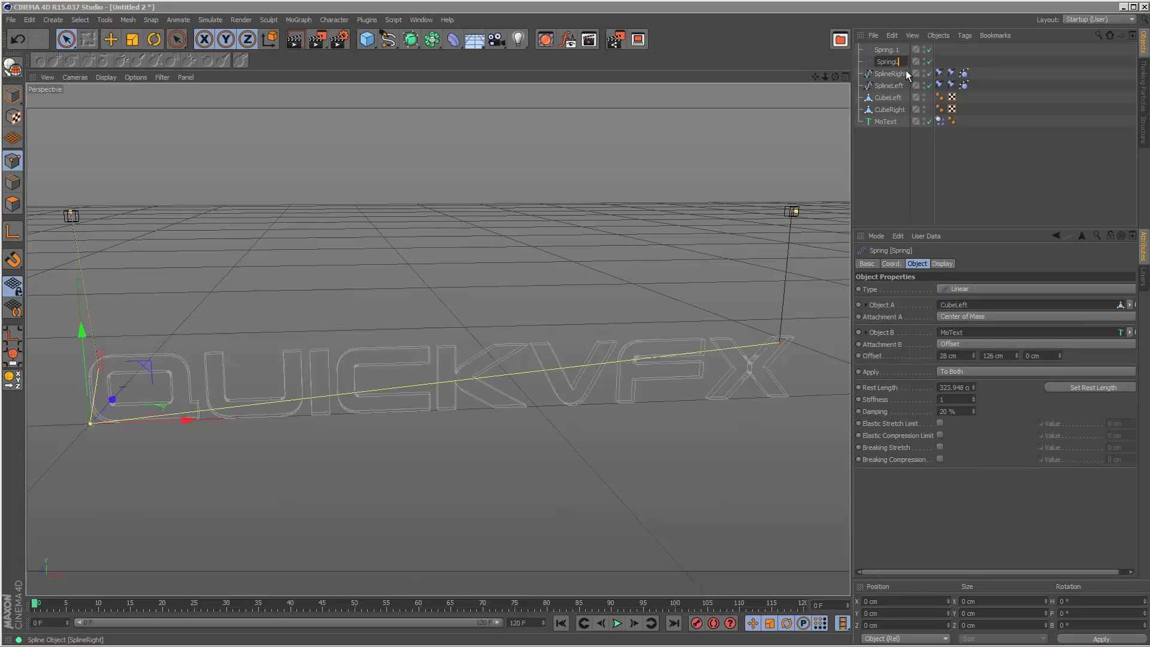
pyautogui.write('L')
pyautogui.press('Return')
pyautogui.doubleClick(895, 50)
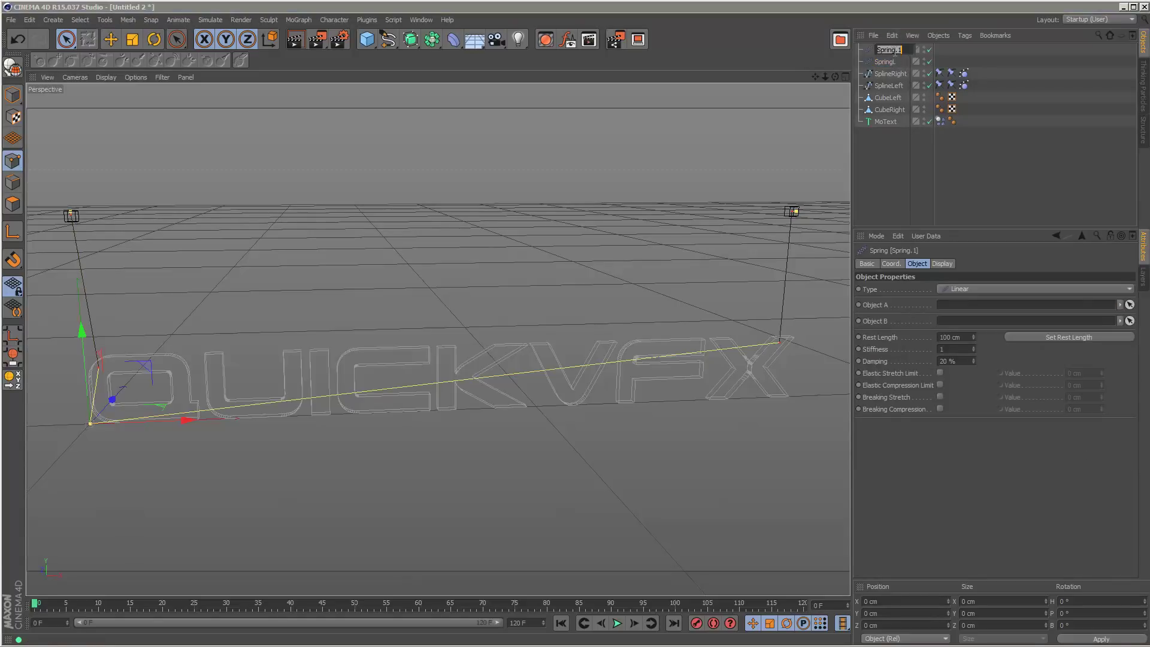
pyautogui.write('R')
pyautogui.press('Return')
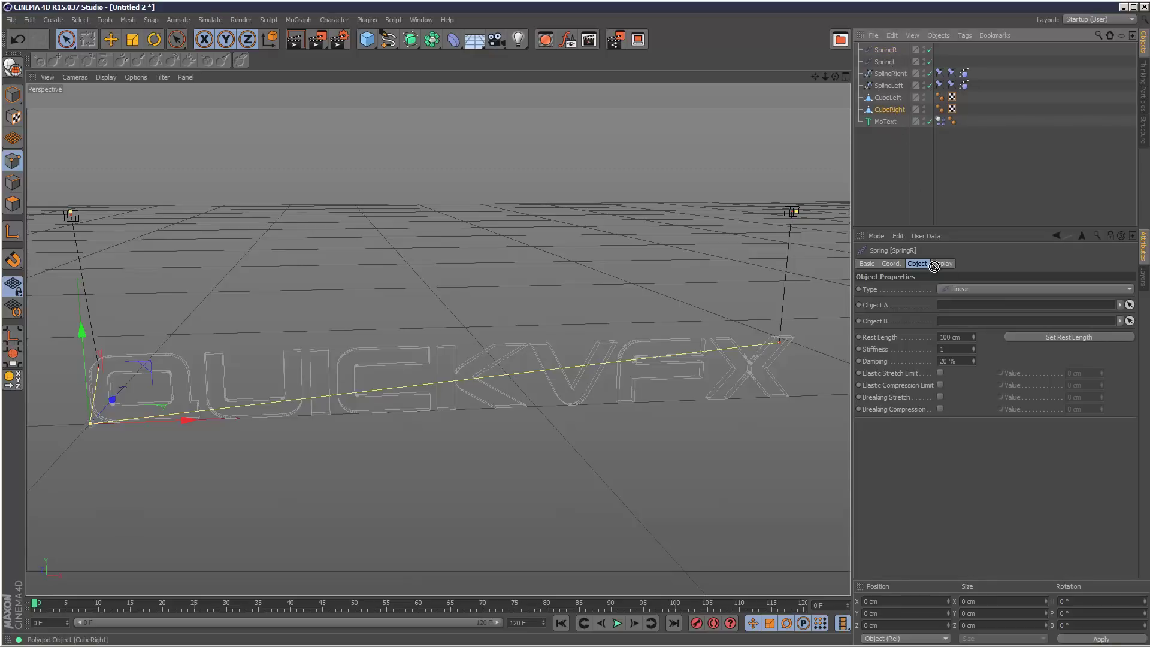
# Link SpringR from CubeRight to MoText at a 1598/136/0 cm offset with 312.747 cm rest length.
pyautogui.moveTo(946, 307); pyautogui.dragTo(955, 334)
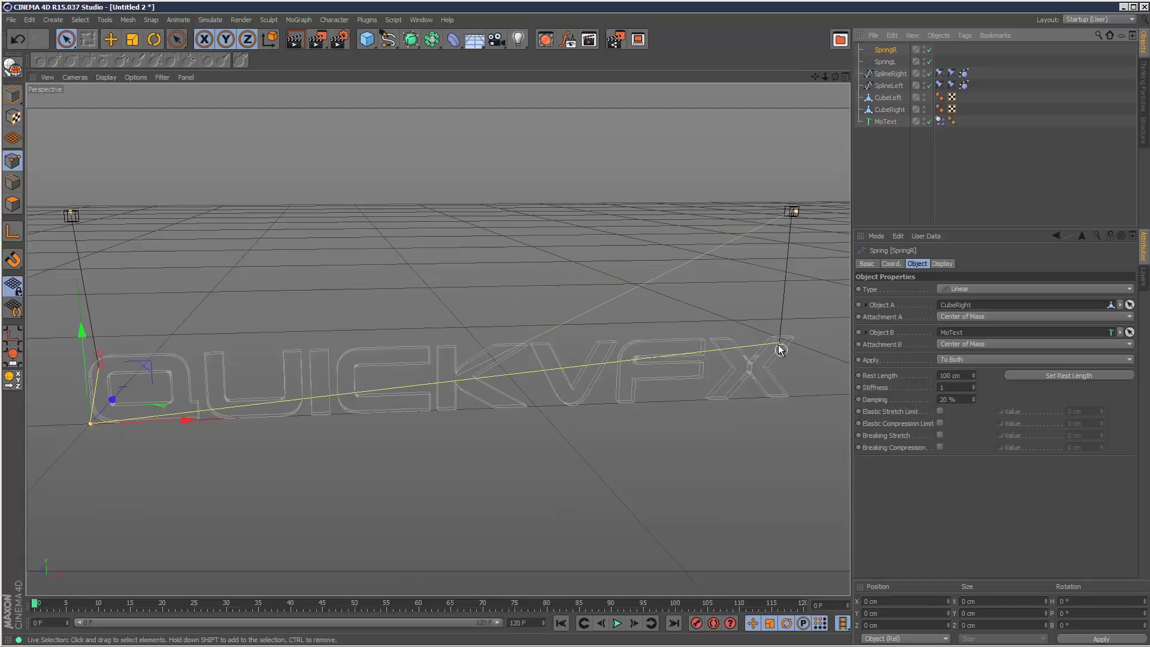
pyautogui.click(969, 345)
pyautogui.click(972, 369)
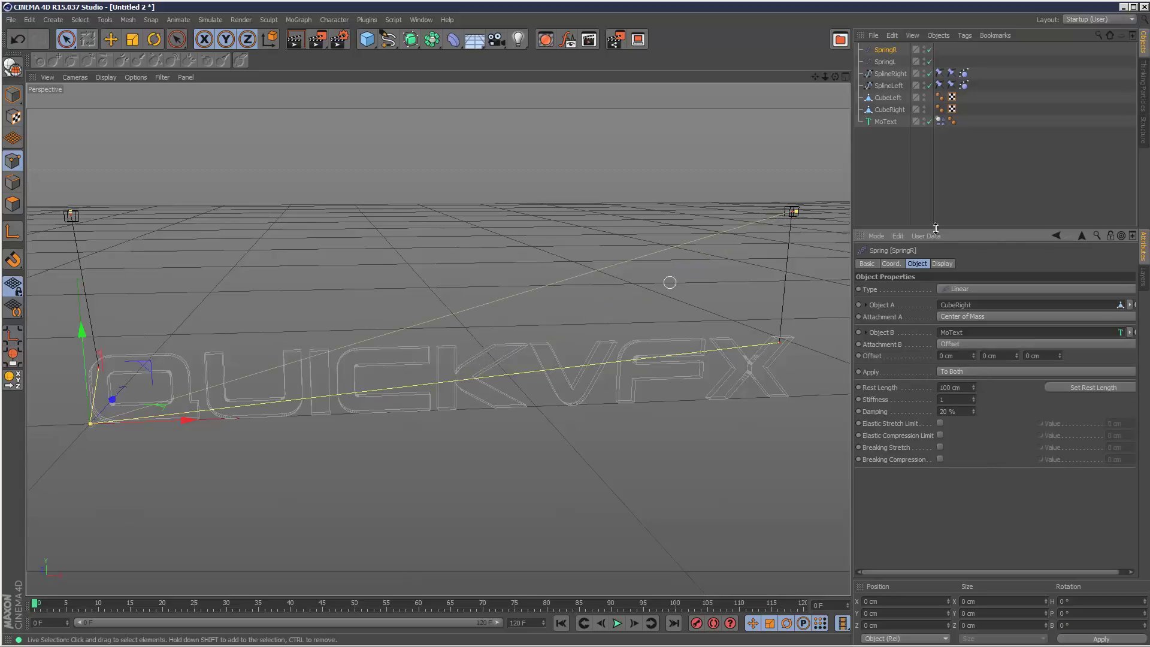
pyautogui.moveTo(974, 357)
pyautogui.mouseDown()
pyautogui.moveTo(971, 343)
pyautogui.moveTo(973, 355)
pyautogui.mouseUp()
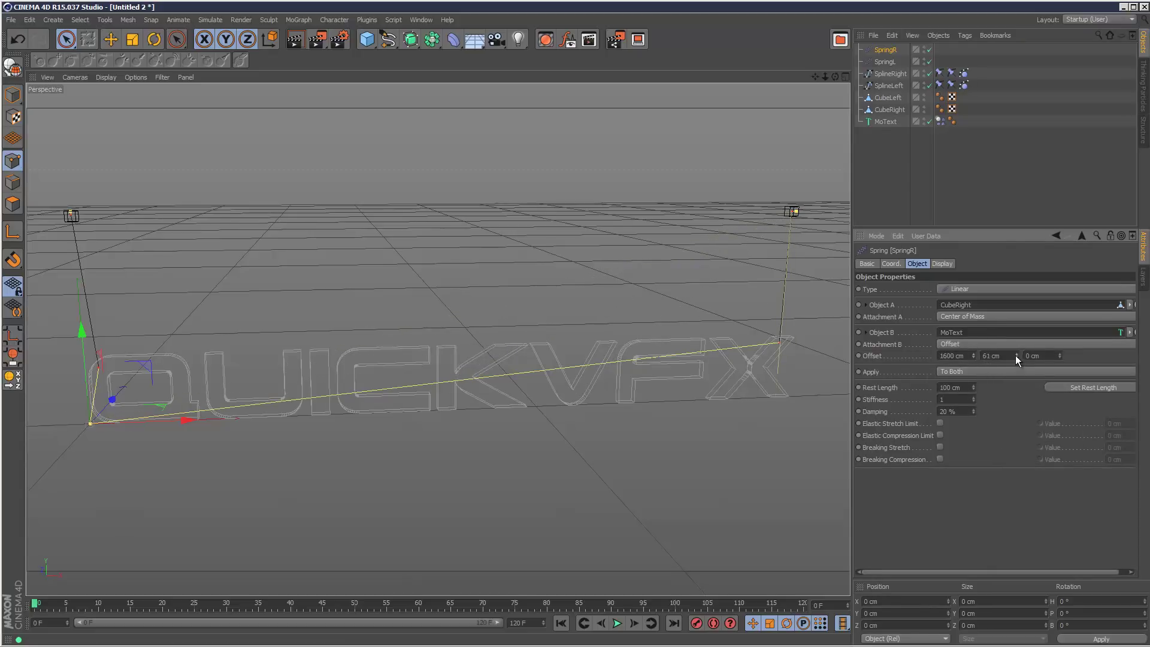
pyautogui.click(844, 77)
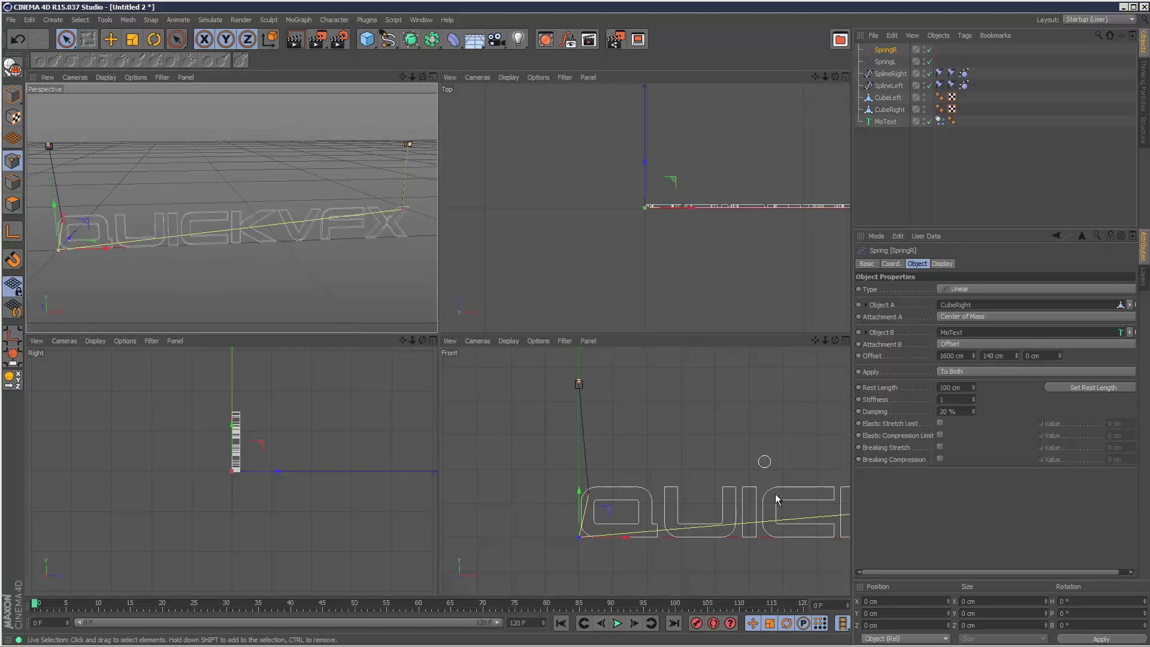
pyautogui.moveTo(815, 340); pyautogui.dragTo(541, 346)
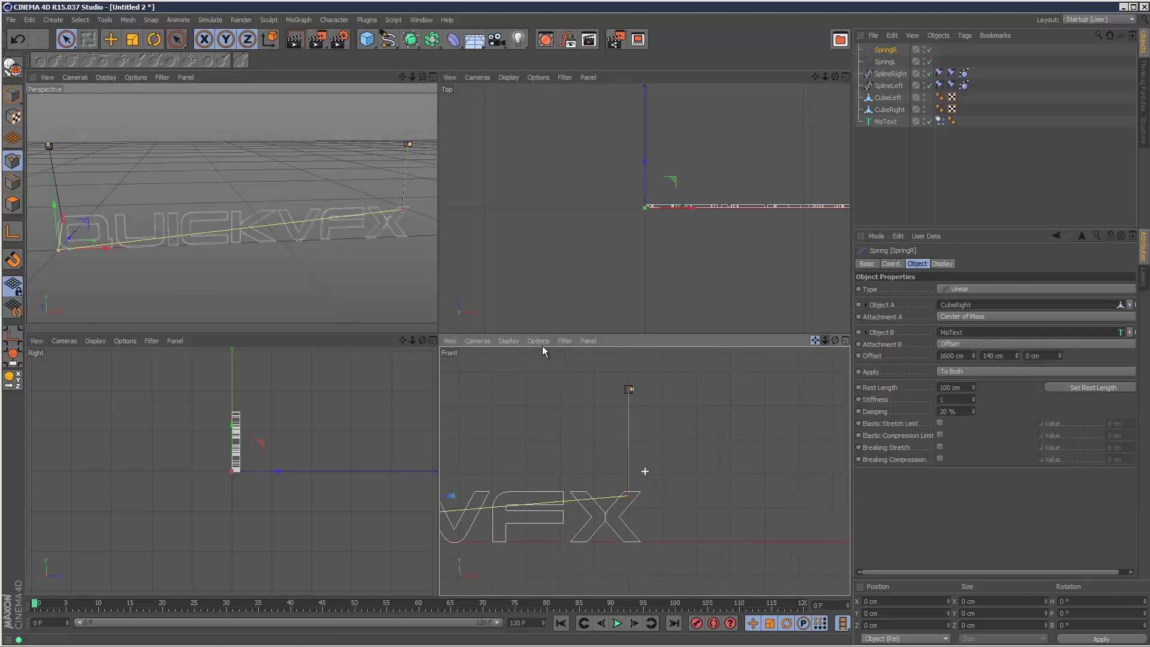
pyautogui.click(845, 340)
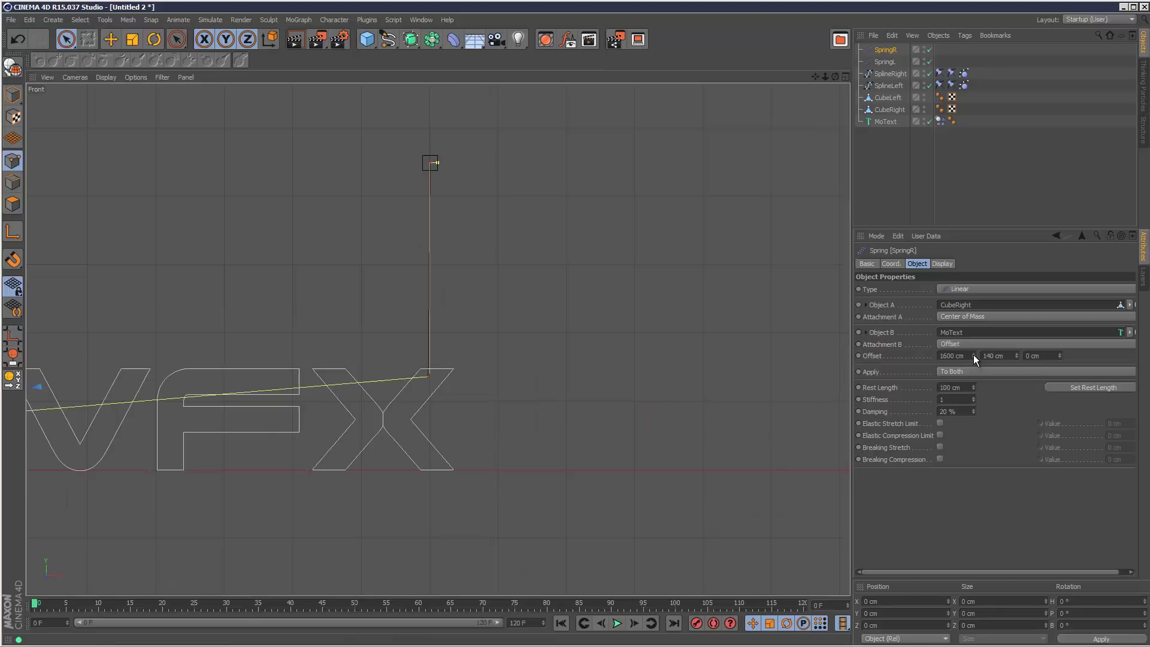
pyautogui.moveTo(972, 354); pyautogui.dragTo(972, 356)
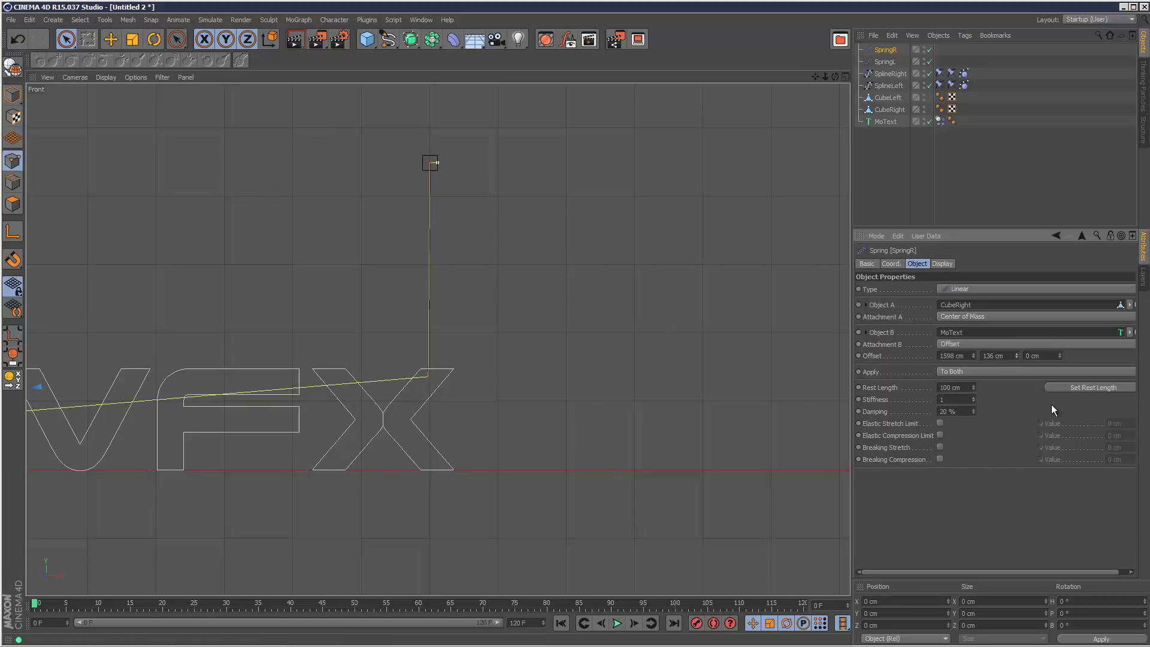
pyautogui.click(1057, 386)
pyautogui.middleClick(774, 117)
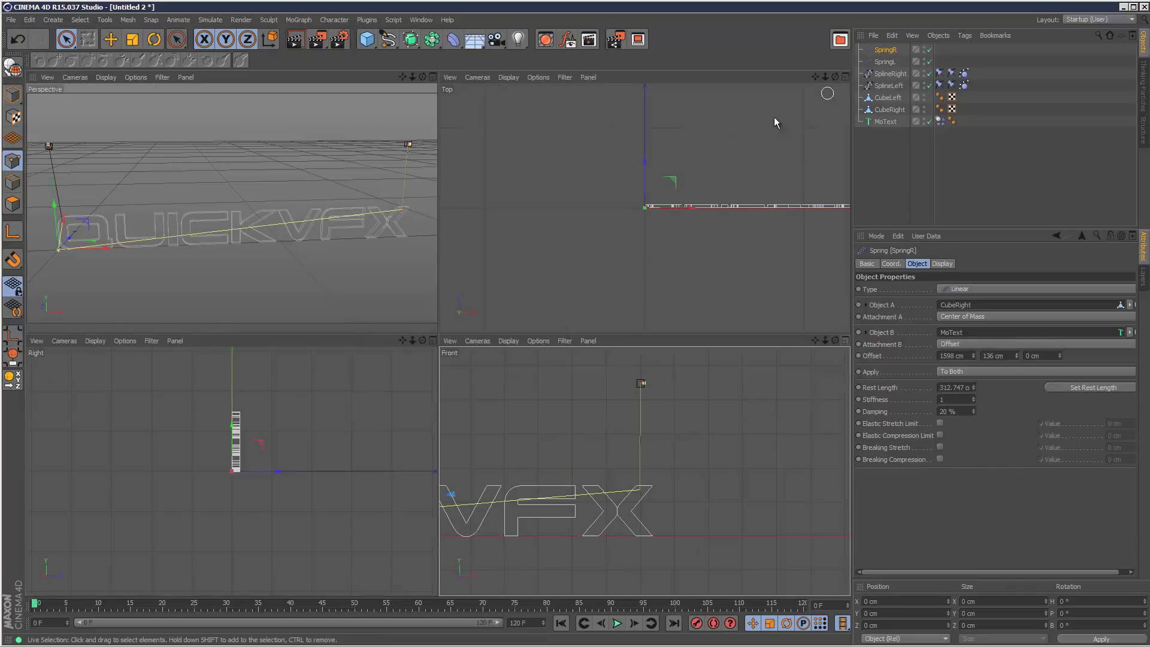
# Switch the full Perspective view to Gouraud shading while testing both springs, then rewind.
pyautogui.middleClick(437, 84)
pyautogui.click(991, 218)
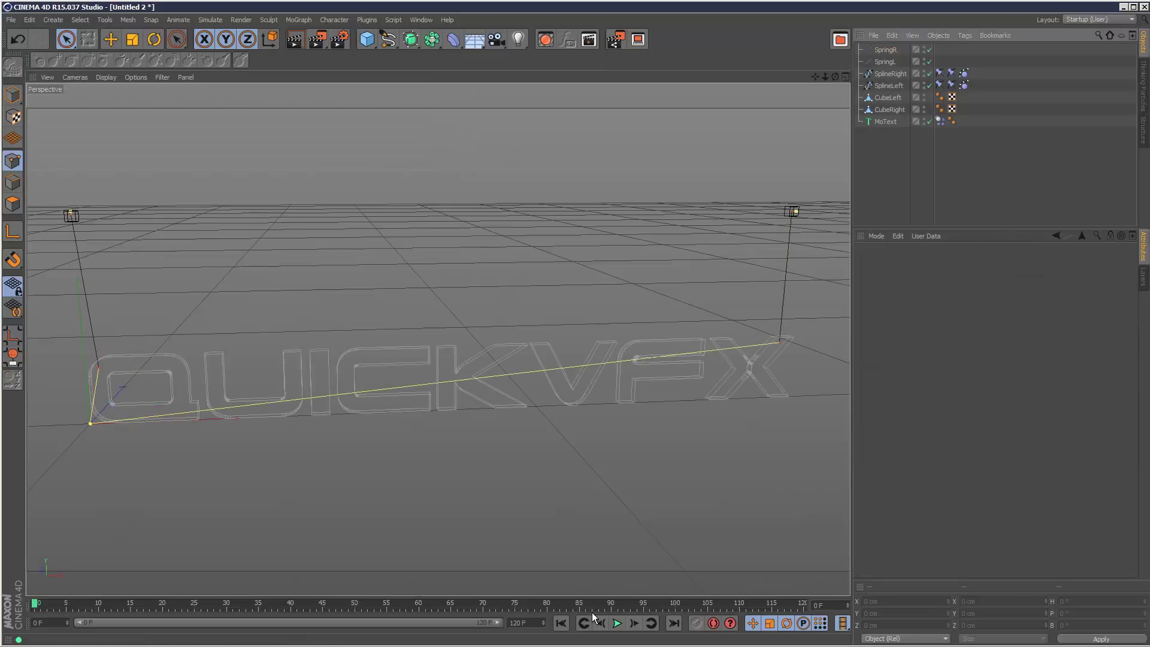
pyautogui.click(617, 627)
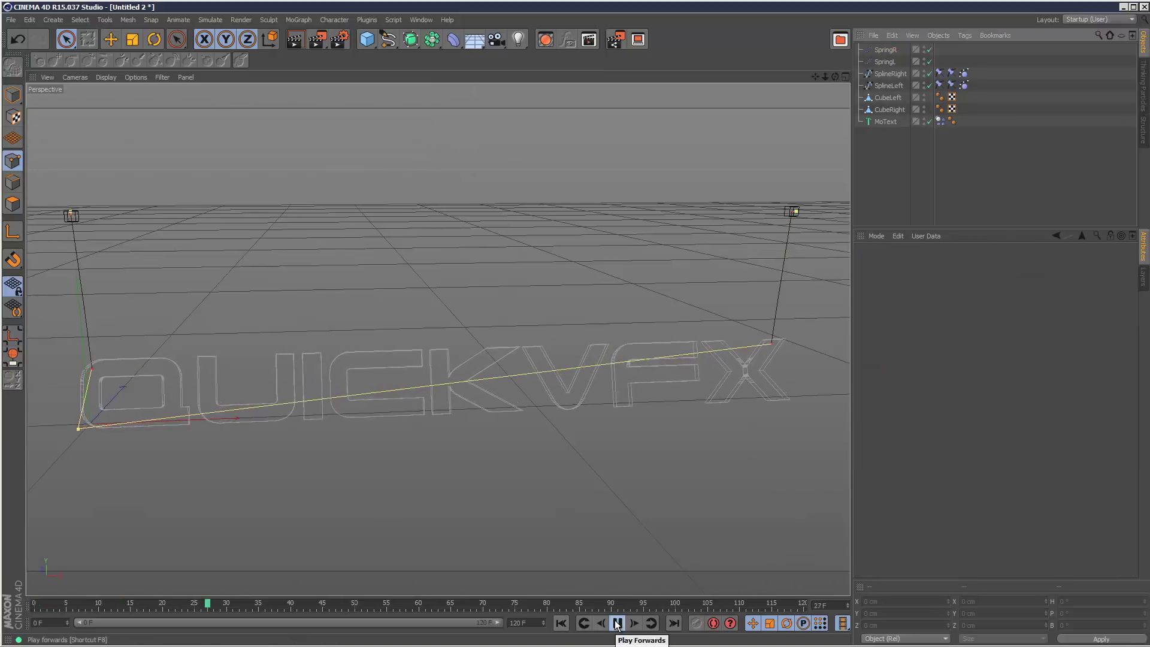
pyautogui.click(106, 78)
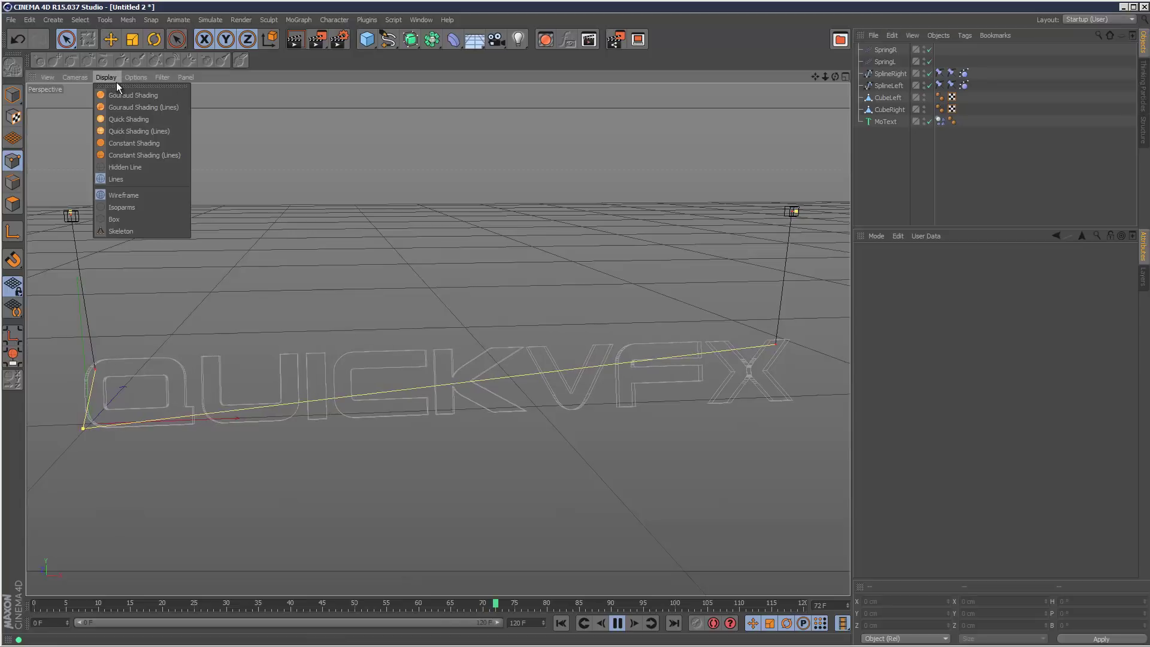
pyautogui.click(117, 95)
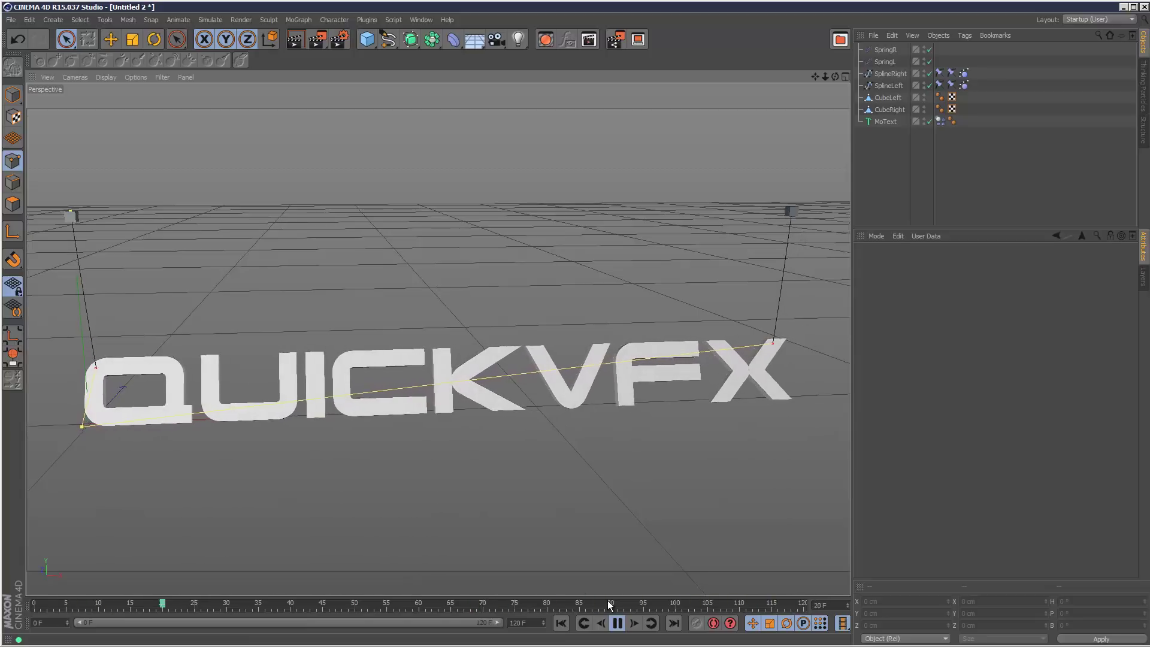
pyautogui.click(617, 623)
pyautogui.click(560, 622)
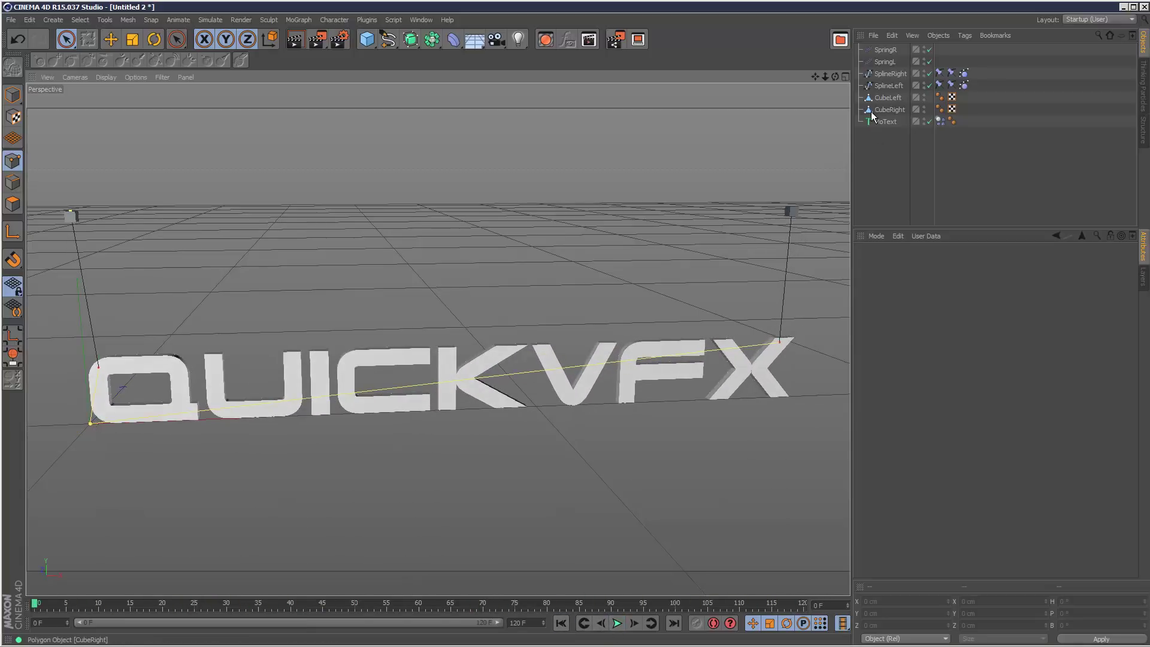
# Raise the QUICKVFX MoText higher on its Y axis and play the swing.
pyautogui.click(885, 122)
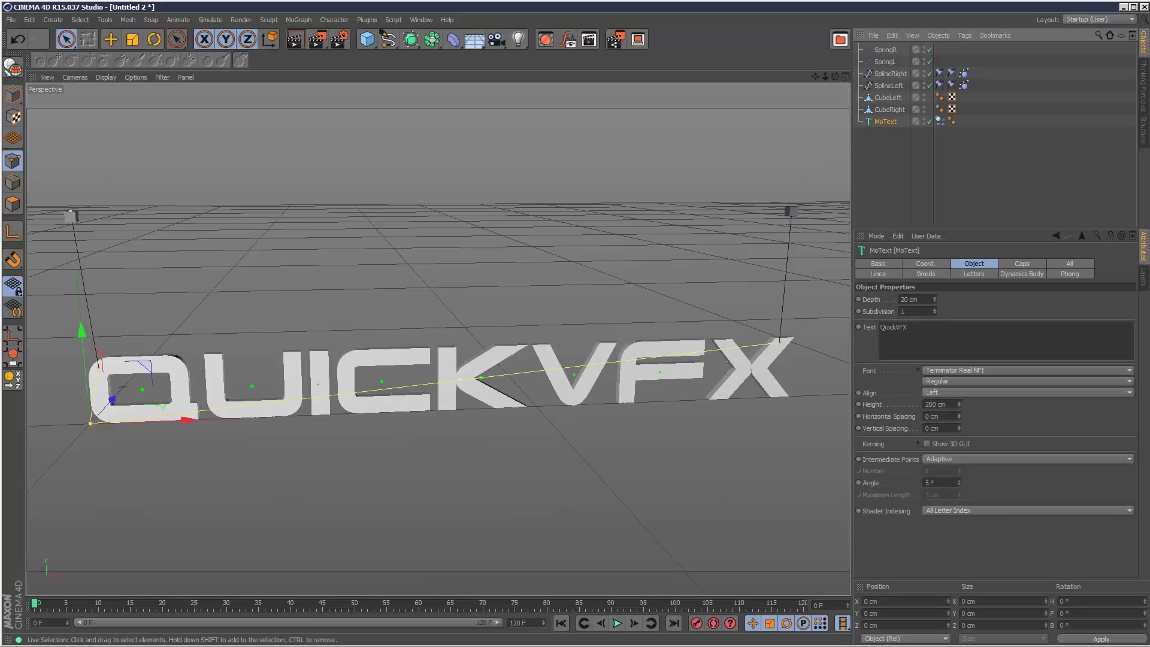
pyautogui.moveTo(85, 328); pyautogui.dragTo(73, 233)
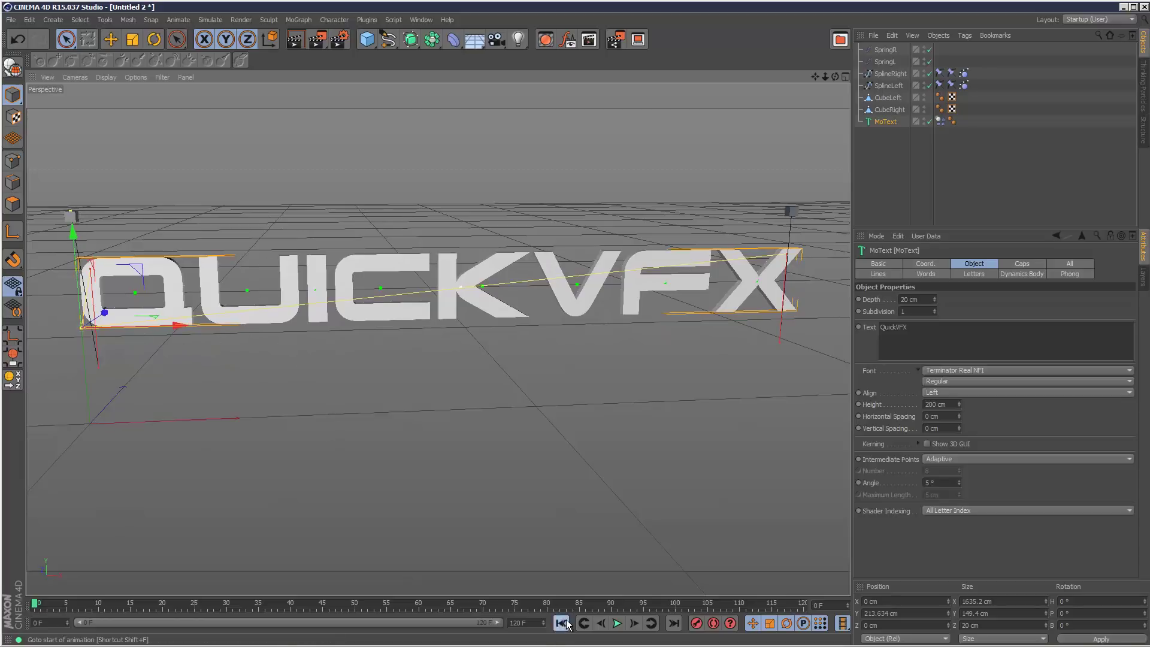
pyautogui.click(617, 623)
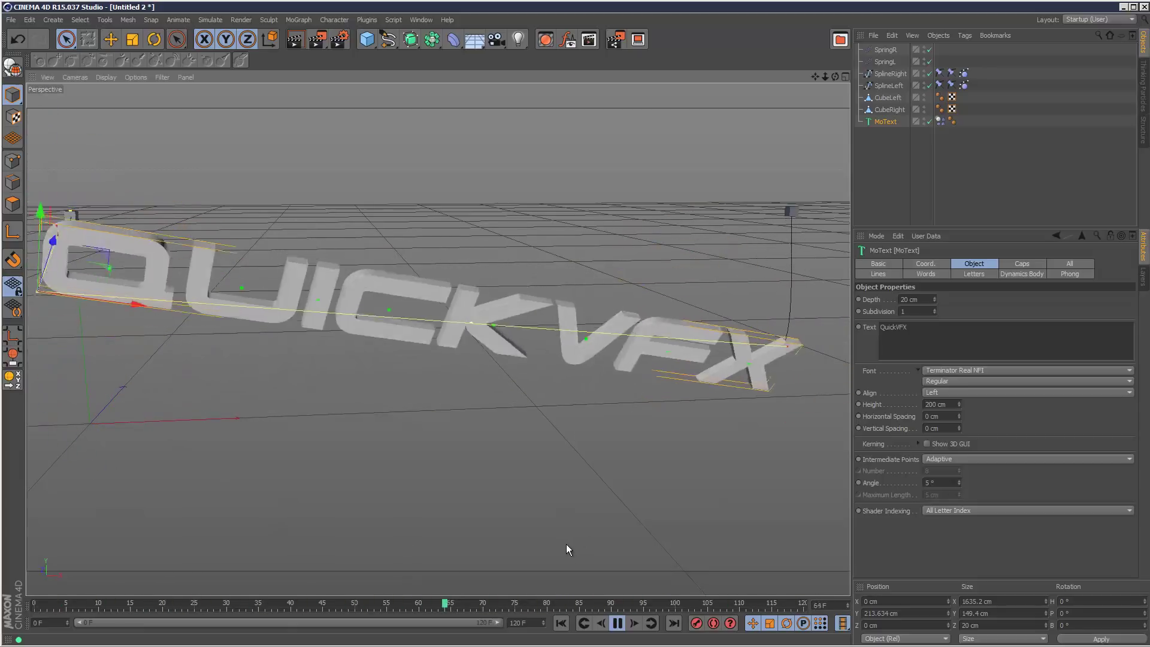
# Set Damping to 50% on SpringL and SpringR and replay the swing.
pyautogui.click(618, 623)
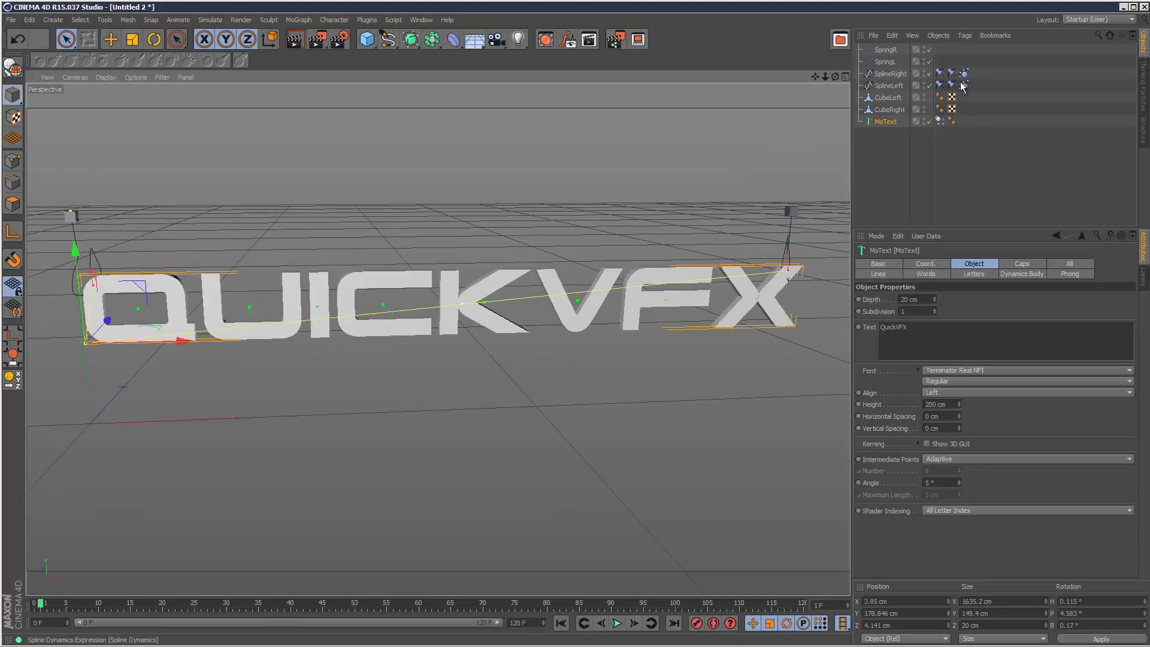
pyautogui.click(884, 62)
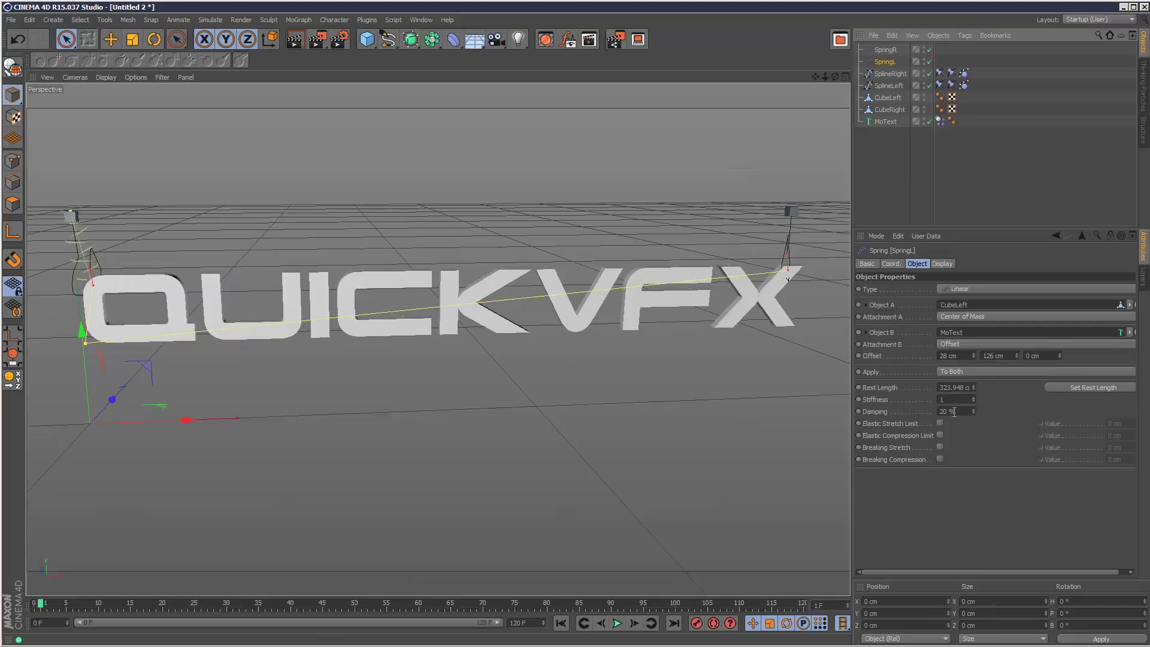
pyautogui.doubleClick(961, 411)
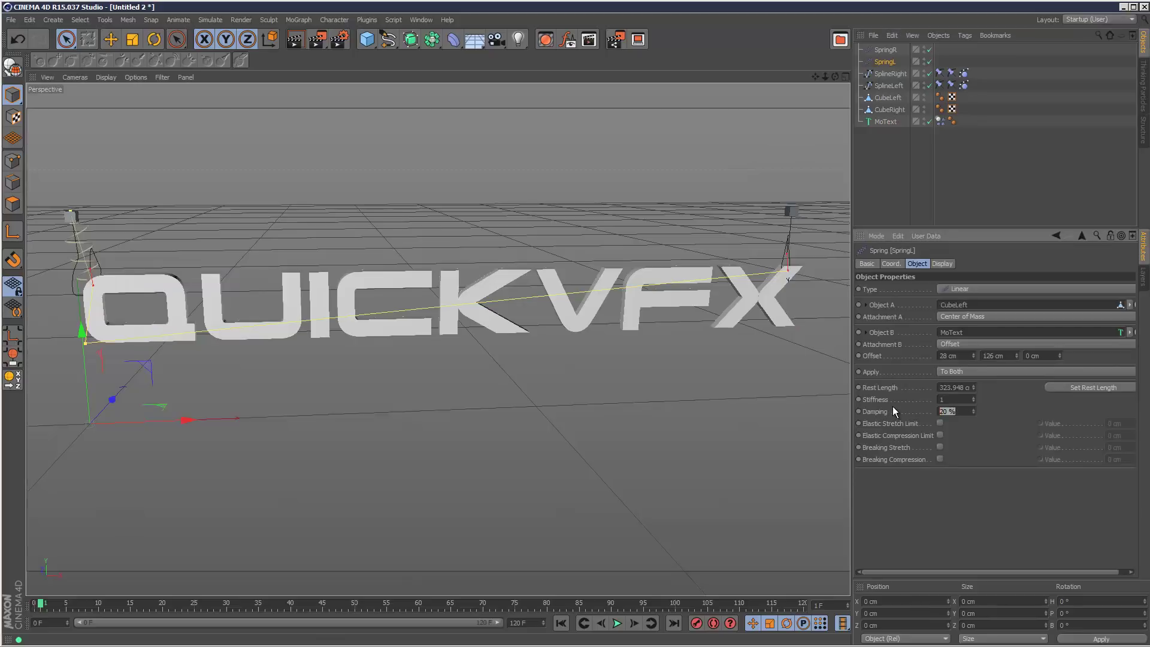
pyautogui.write('50')
pyautogui.click(889, 50)
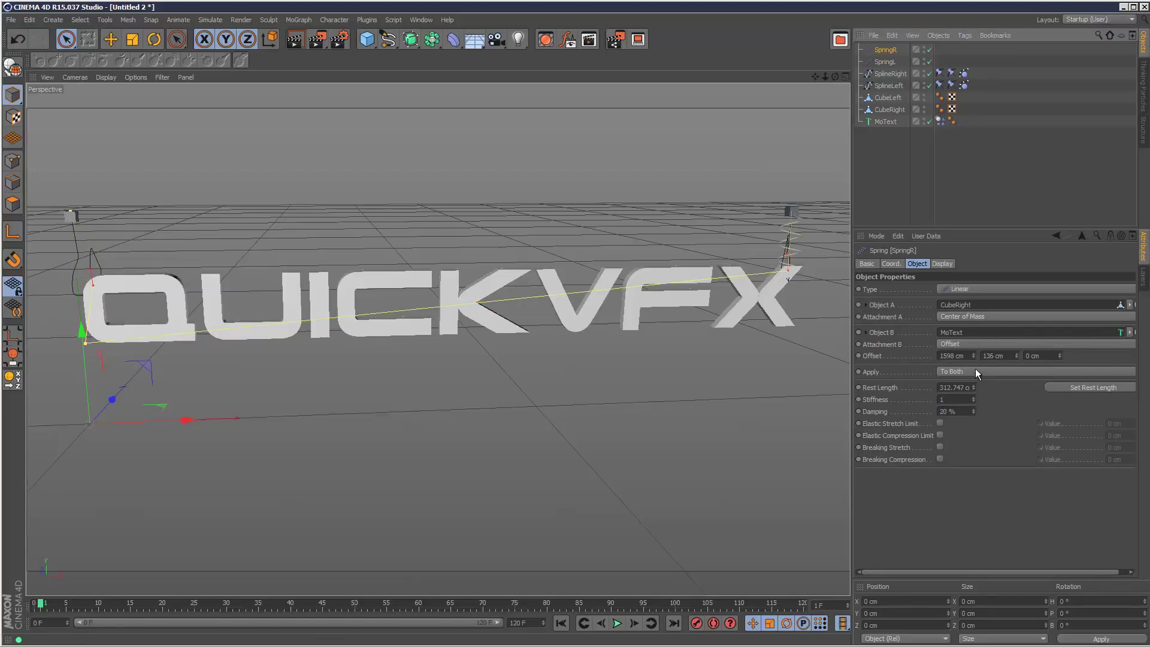
pyautogui.doubleClick(965, 411)
pyautogui.write('5')
pyautogui.click(616, 622)
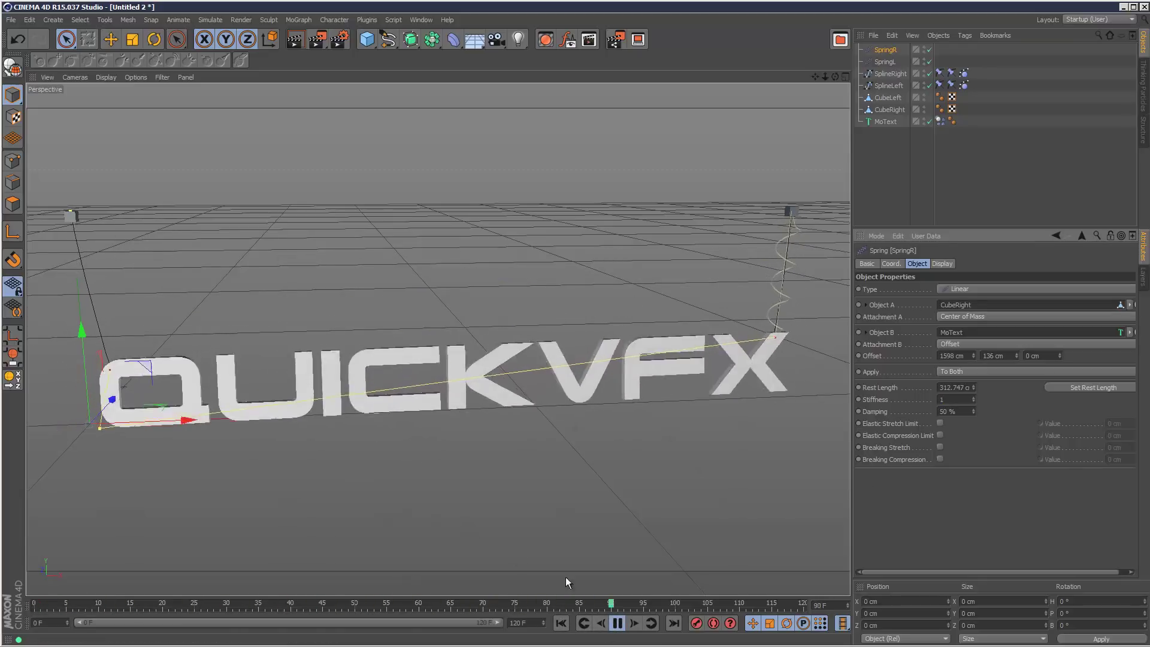
# Hide SpringR and SpringL in the editor and replay the animation from the start.
pyautogui.click(618, 624)
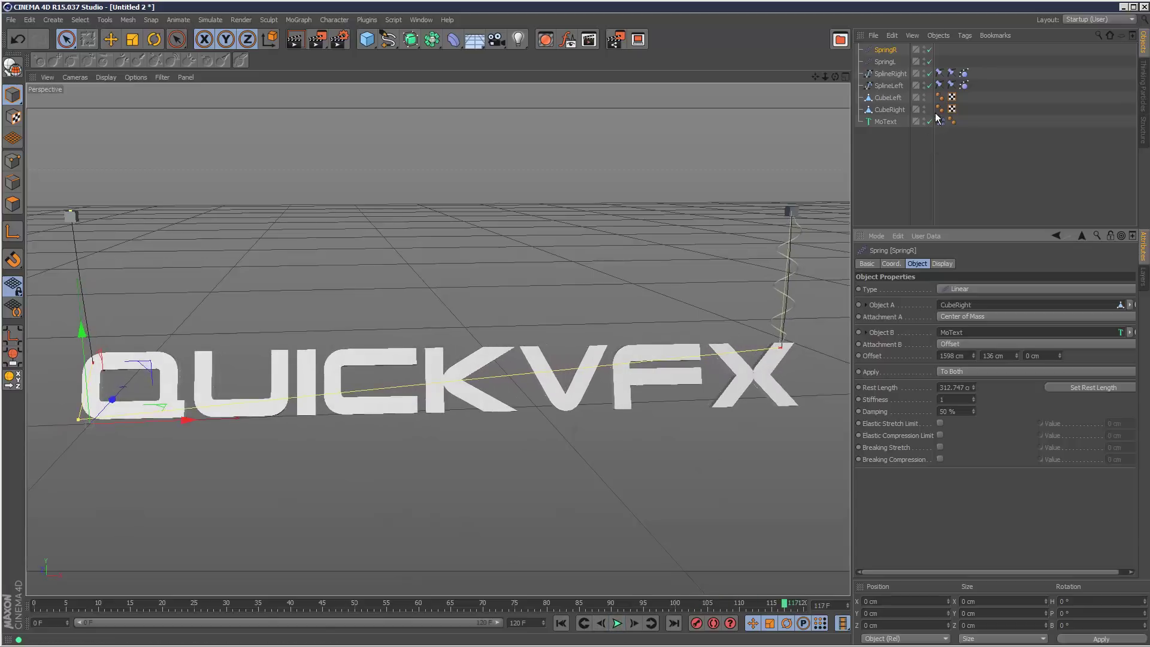
pyautogui.click(925, 49)
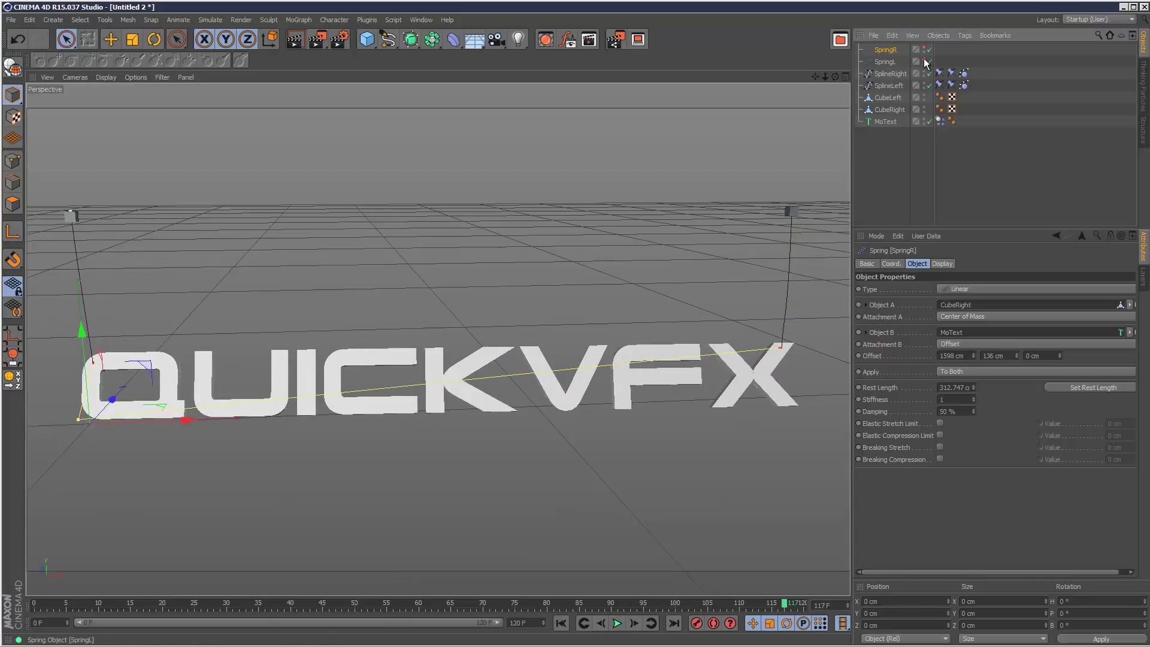
pyautogui.click(924, 61)
pyautogui.click(912, 172)
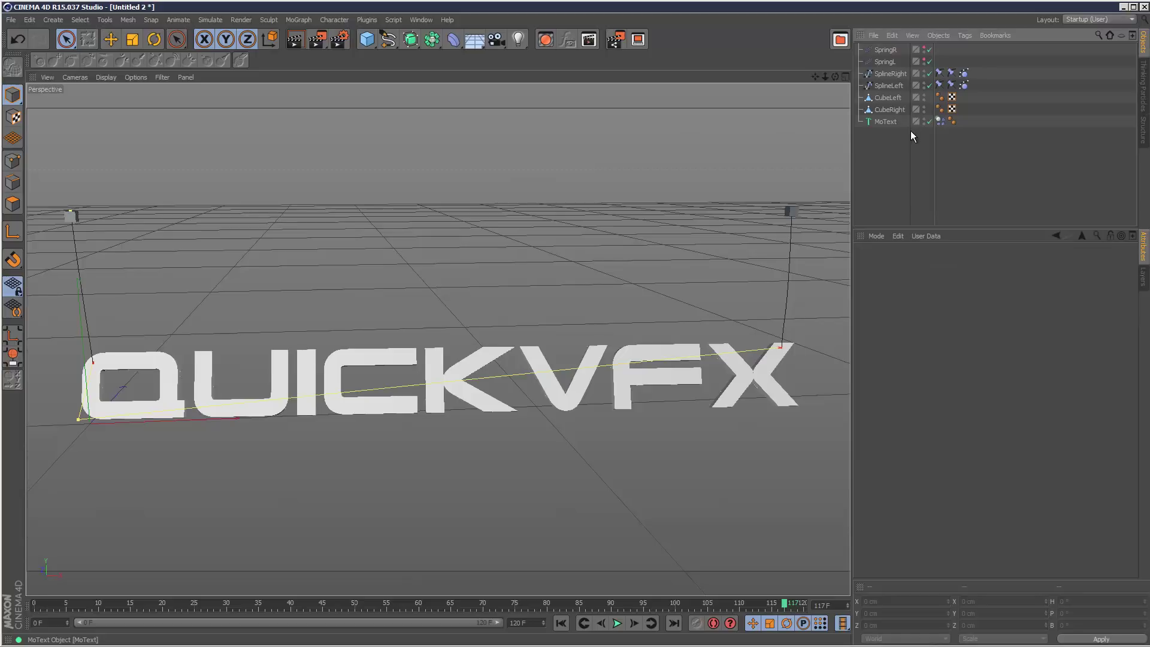
pyautogui.click(561, 623)
pyautogui.click(617, 623)
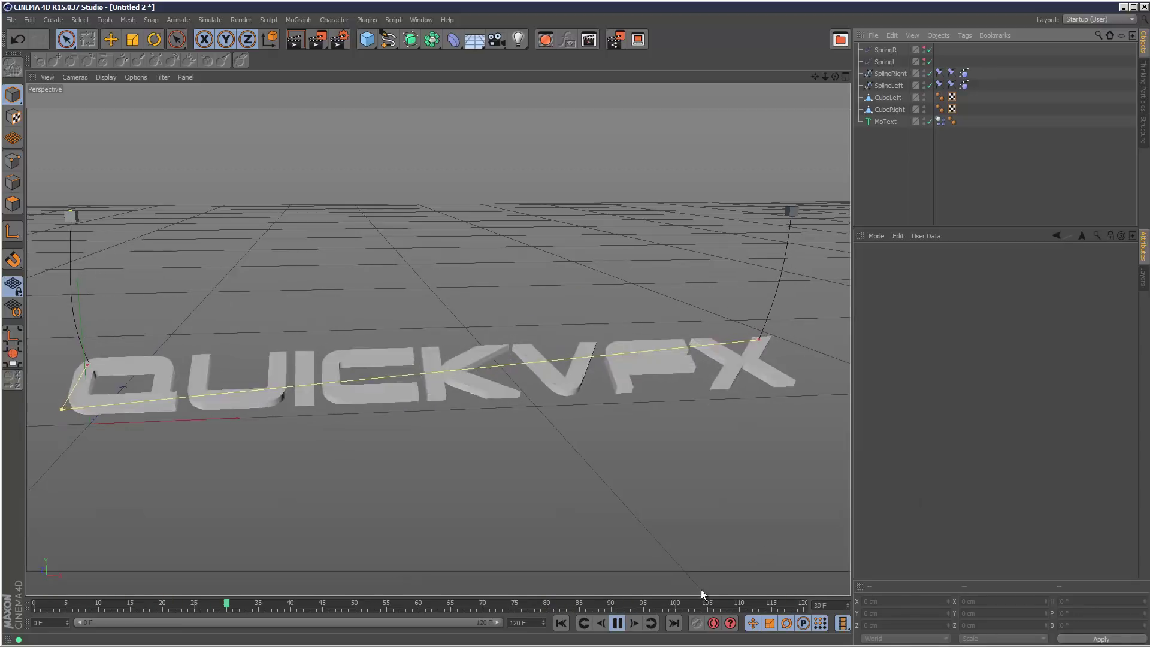
# Add a Sweep containing SplineRight and a Circle profile with a 2 cm radius.
pyautogui.click(619, 625)
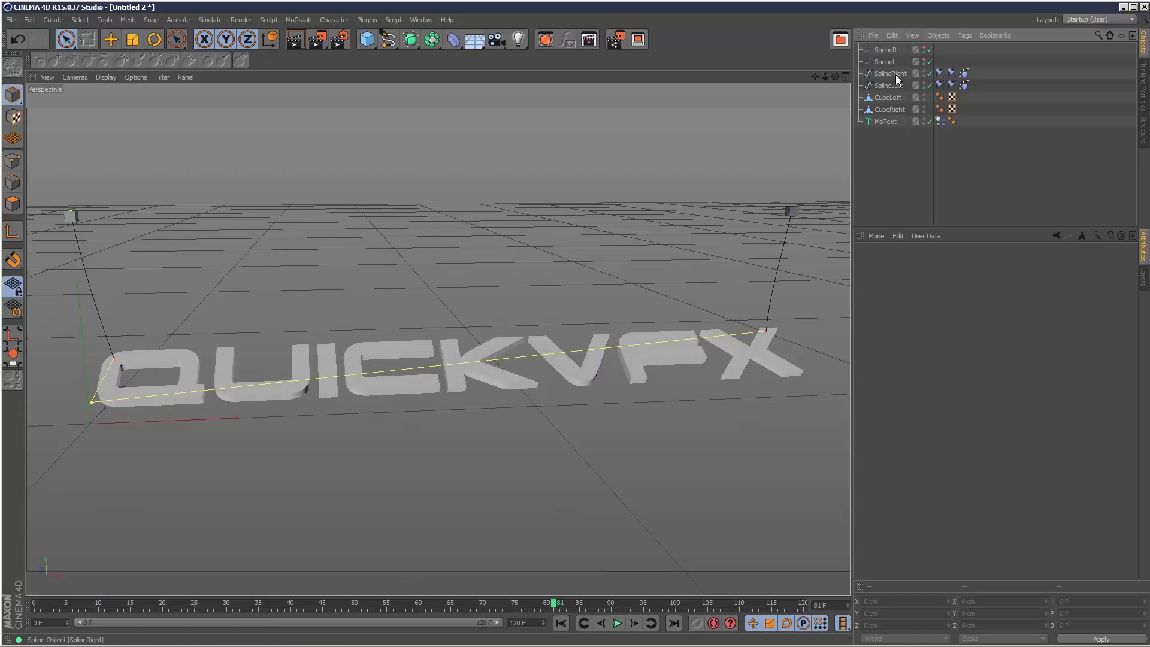
pyautogui.moveTo(410, 39); pyautogui.dragTo(469, 97)
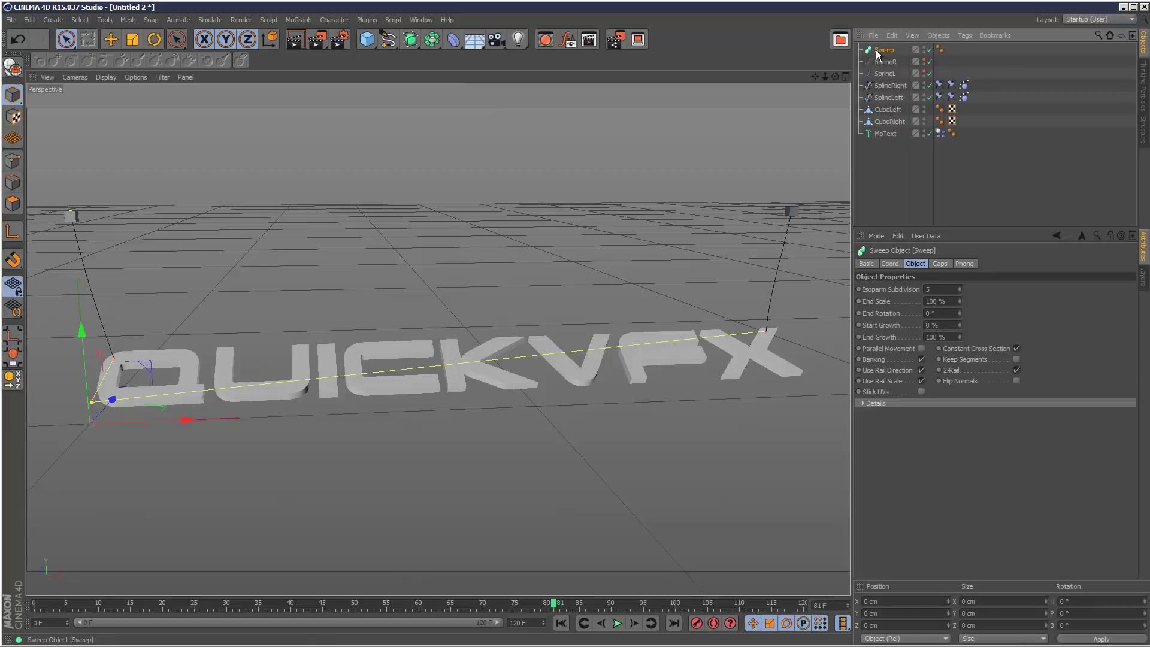
pyautogui.moveTo(884, 86); pyautogui.dragTo(885, 74)
pyautogui.moveTo(388, 39); pyautogui.dragTo(482, 100)
pyautogui.moveTo(893, 102); pyautogui.dragTo(890, 88)
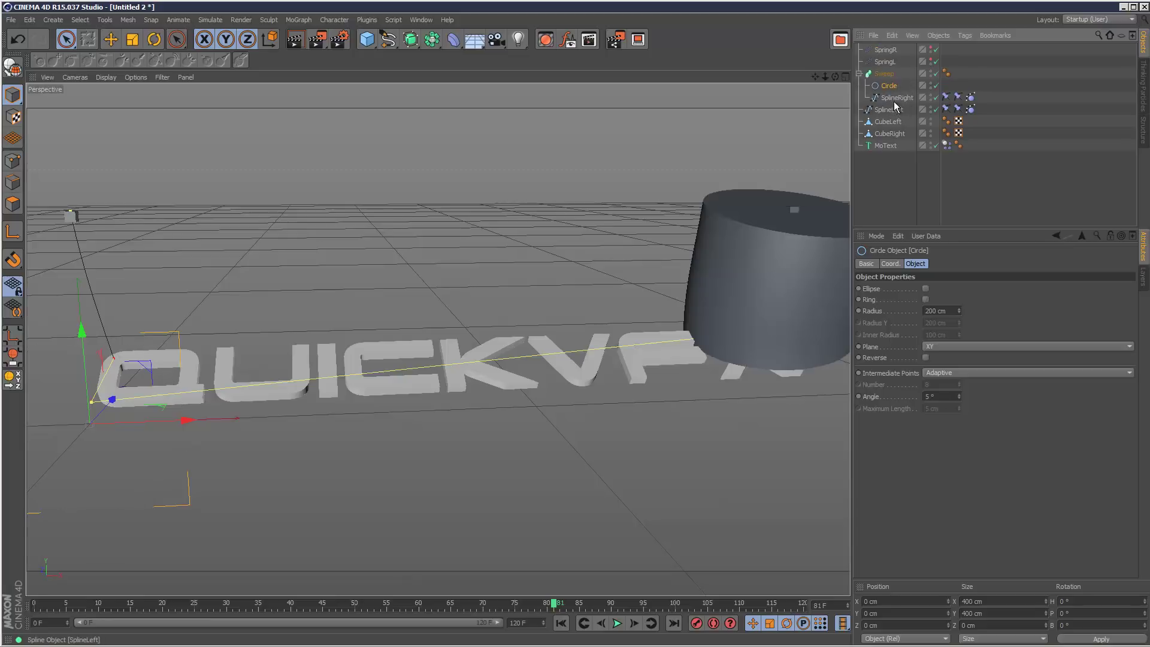
pyautogui.moveTo(958, 311); pyautogui.dragTo(958, 317)
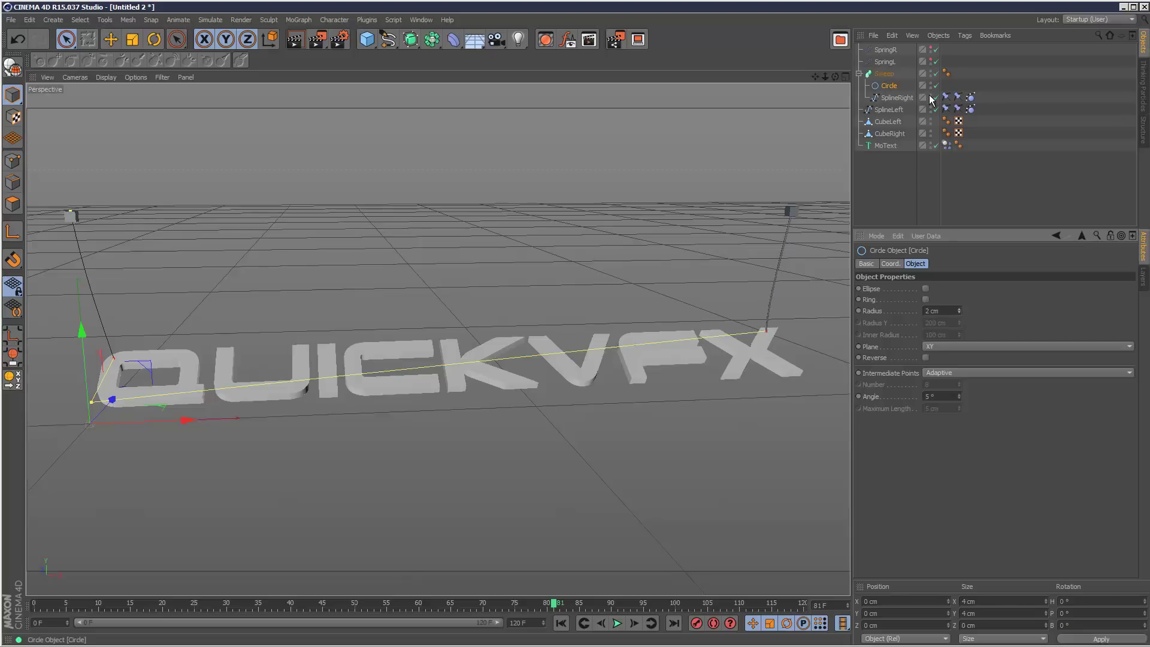
pyautogui.click(888, 112)
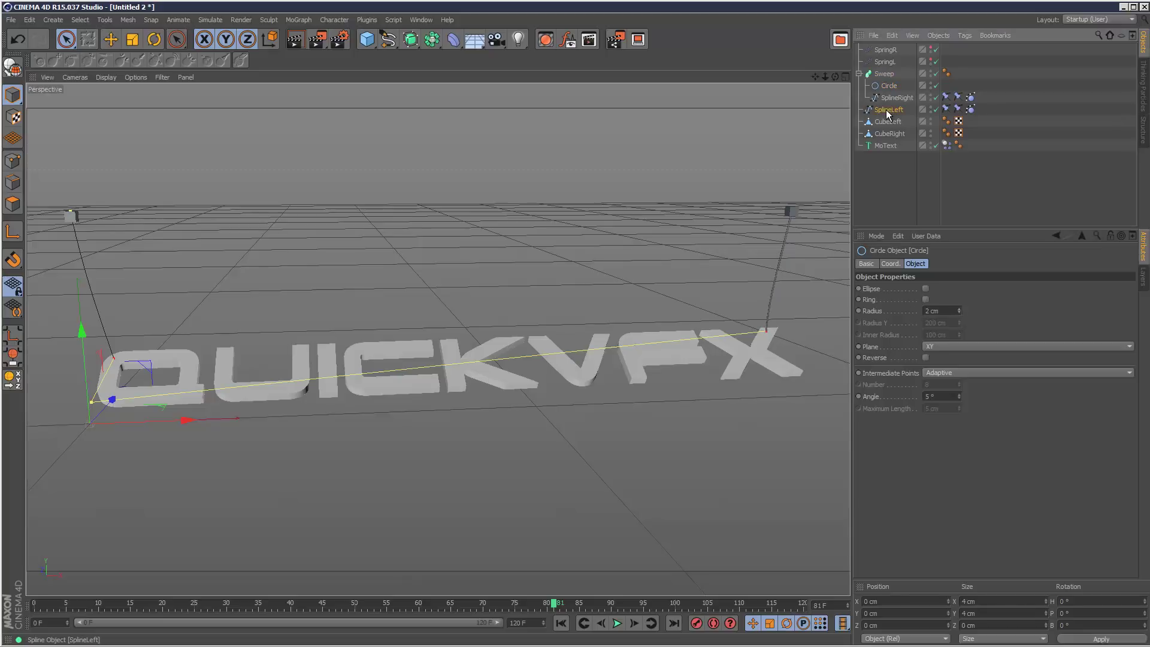
pyautogui.click(411, 39)
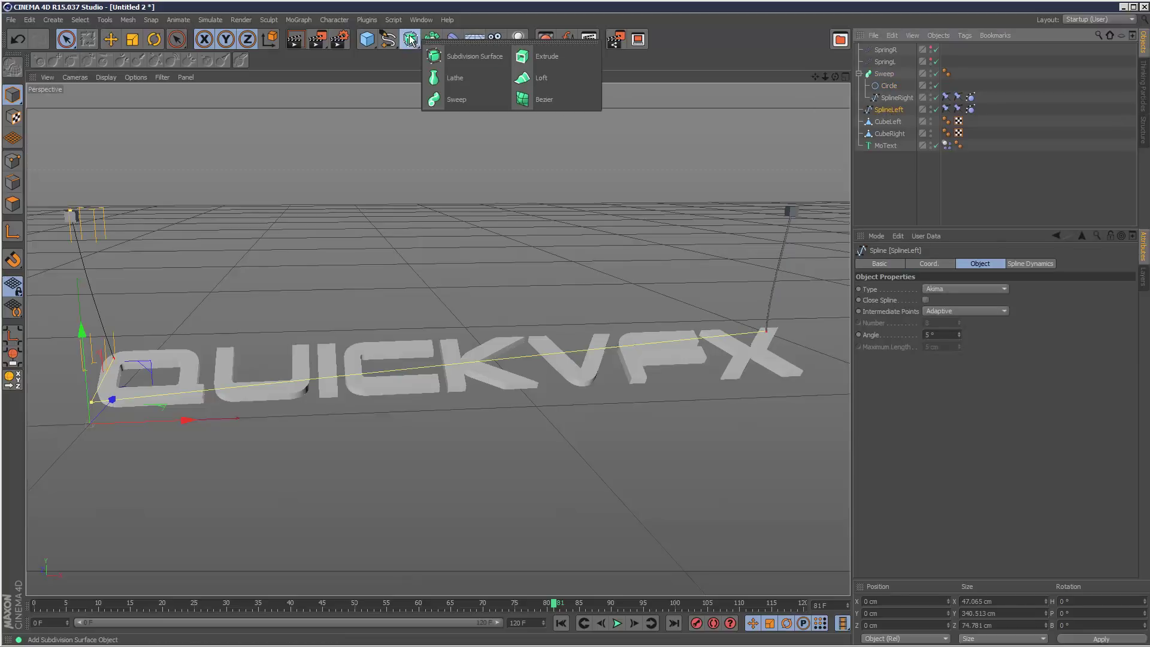
pyautogui.click(462, 59)
pyautogui.moveTo(882, 113)
pyautogui.mouseDown()
pyautogui.moveTo(889, 121)
pyautogui.moveTo(886, 86)
pyautogui.moveTo(895, 117)
pyautogui.mouseUp()
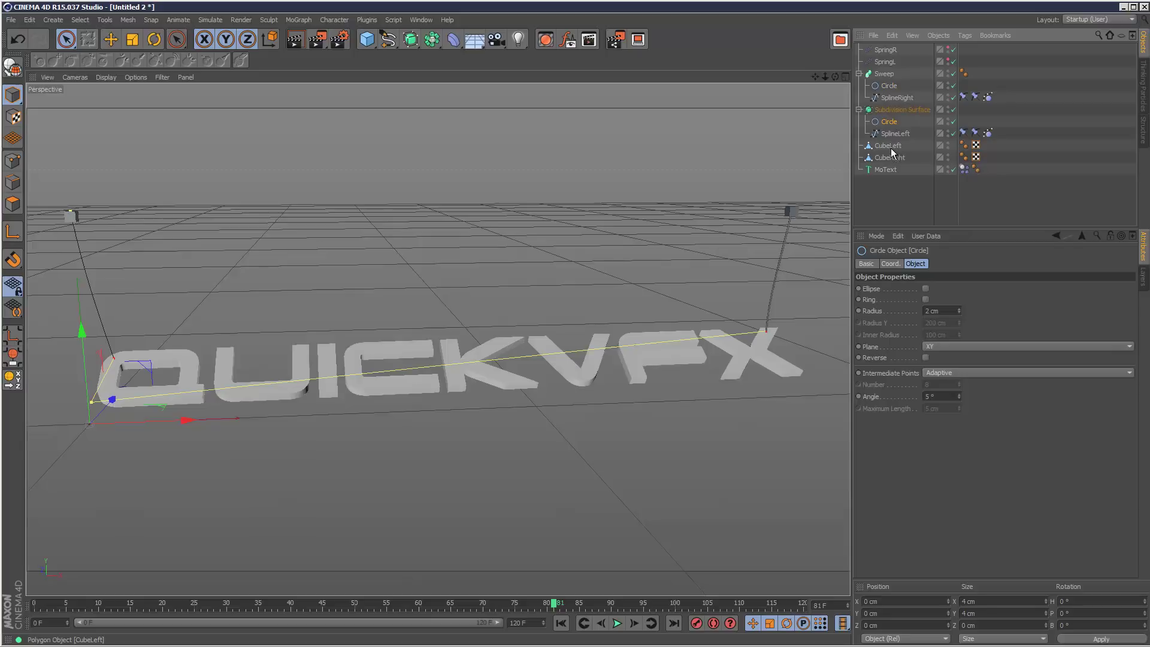
pyautogui.click(890, 109)
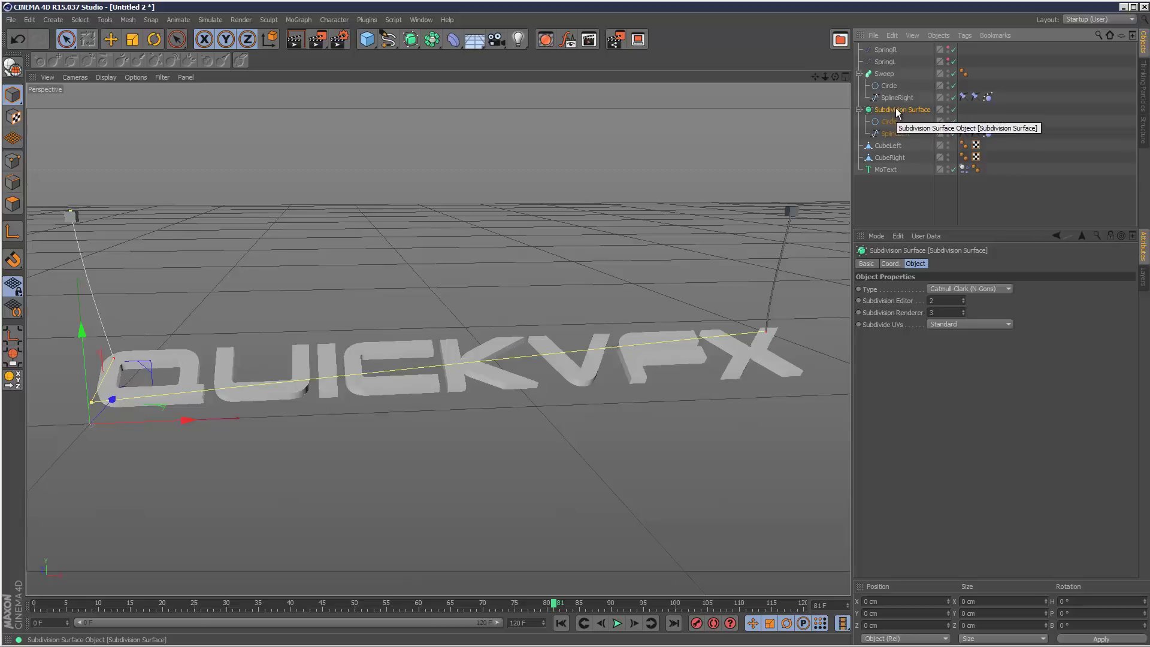
pyautogui.moveTo(897, 111); pyautogui.dragTo(884, 104)
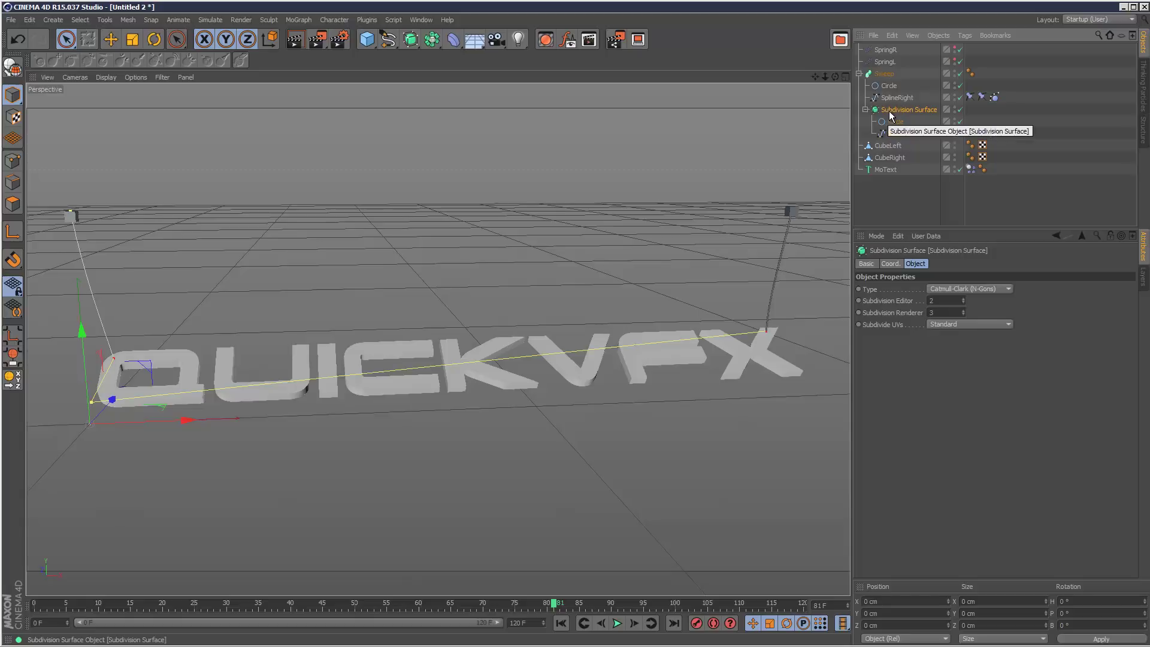
pyautogui.hotkey('ctrl', 'z')
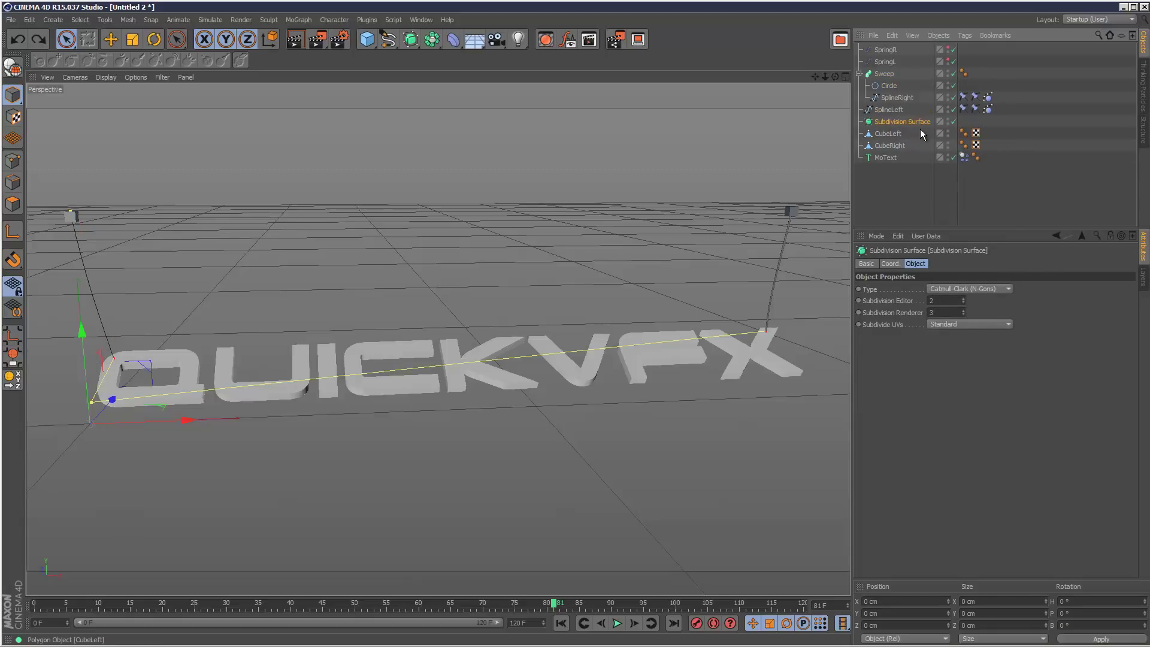
pyautogui.hotkey('ctrl', 'z')
# Add Sweep.1 holding SplineLeft and a Circle profile, then test-render the view.
pyautogui.moveTo(417, 42); pyautogui.dragTo(522, 82)
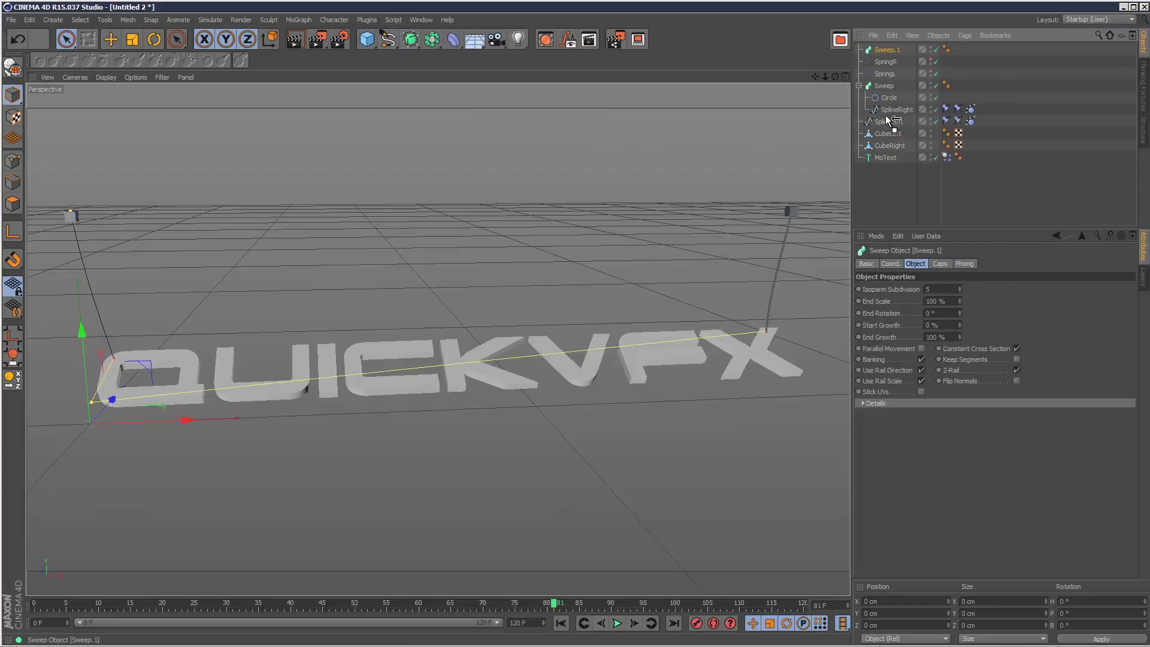
pyautogui.moveTo(888, 120); pyautogui.dragTo(889, 112)
pyautogui.click(889, 87)
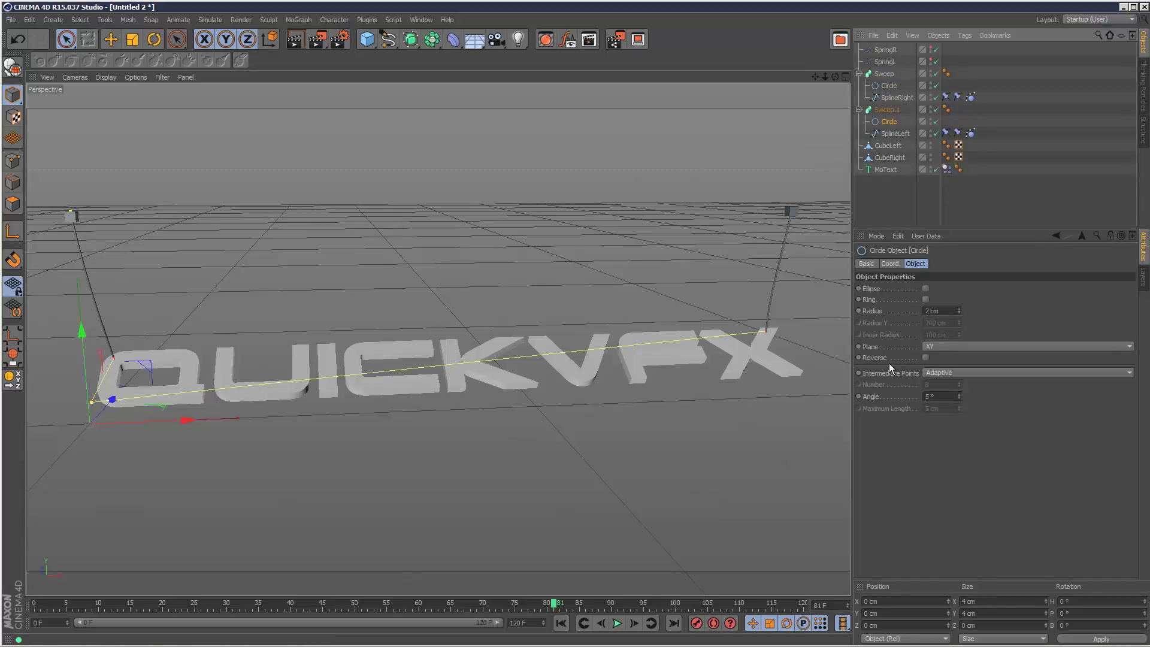
pyautogui.click(884, 199)
pyautogui.click(295, 39)
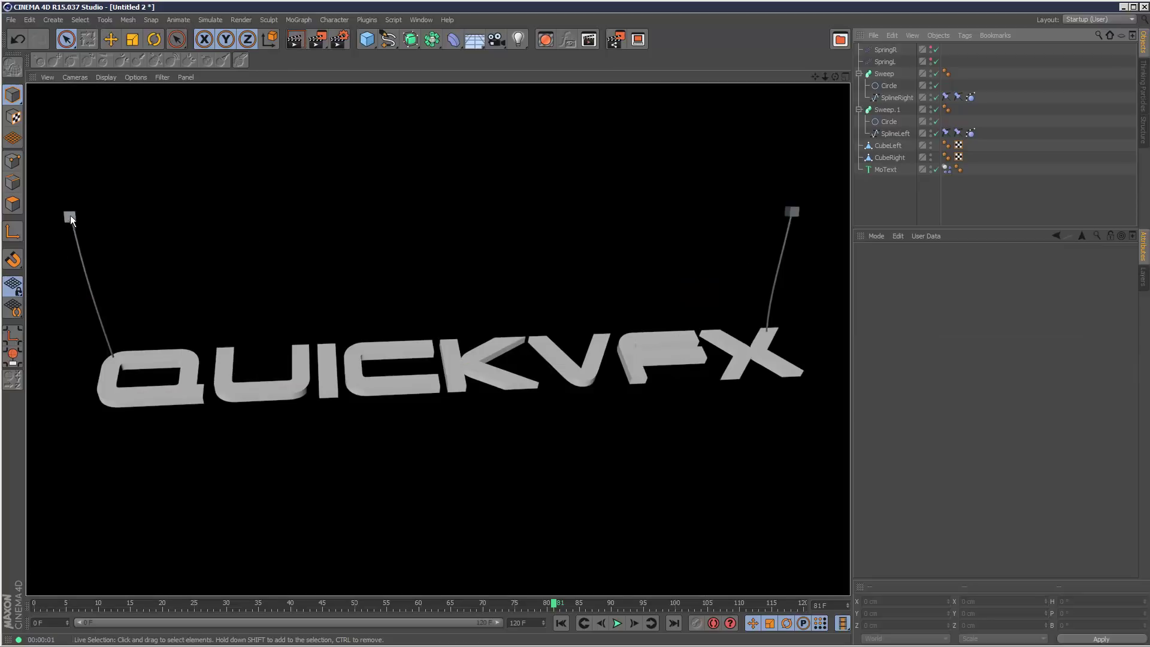
# Play the animation of the text hanging from both tube ropes.
pyautogui.click(617, 623)
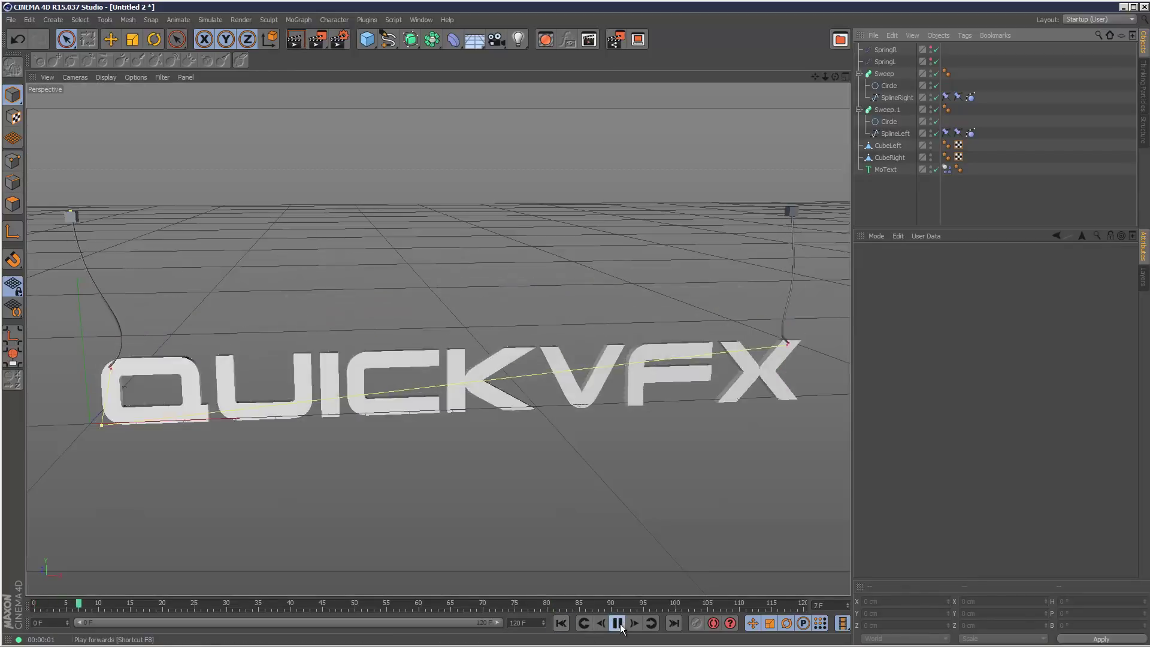